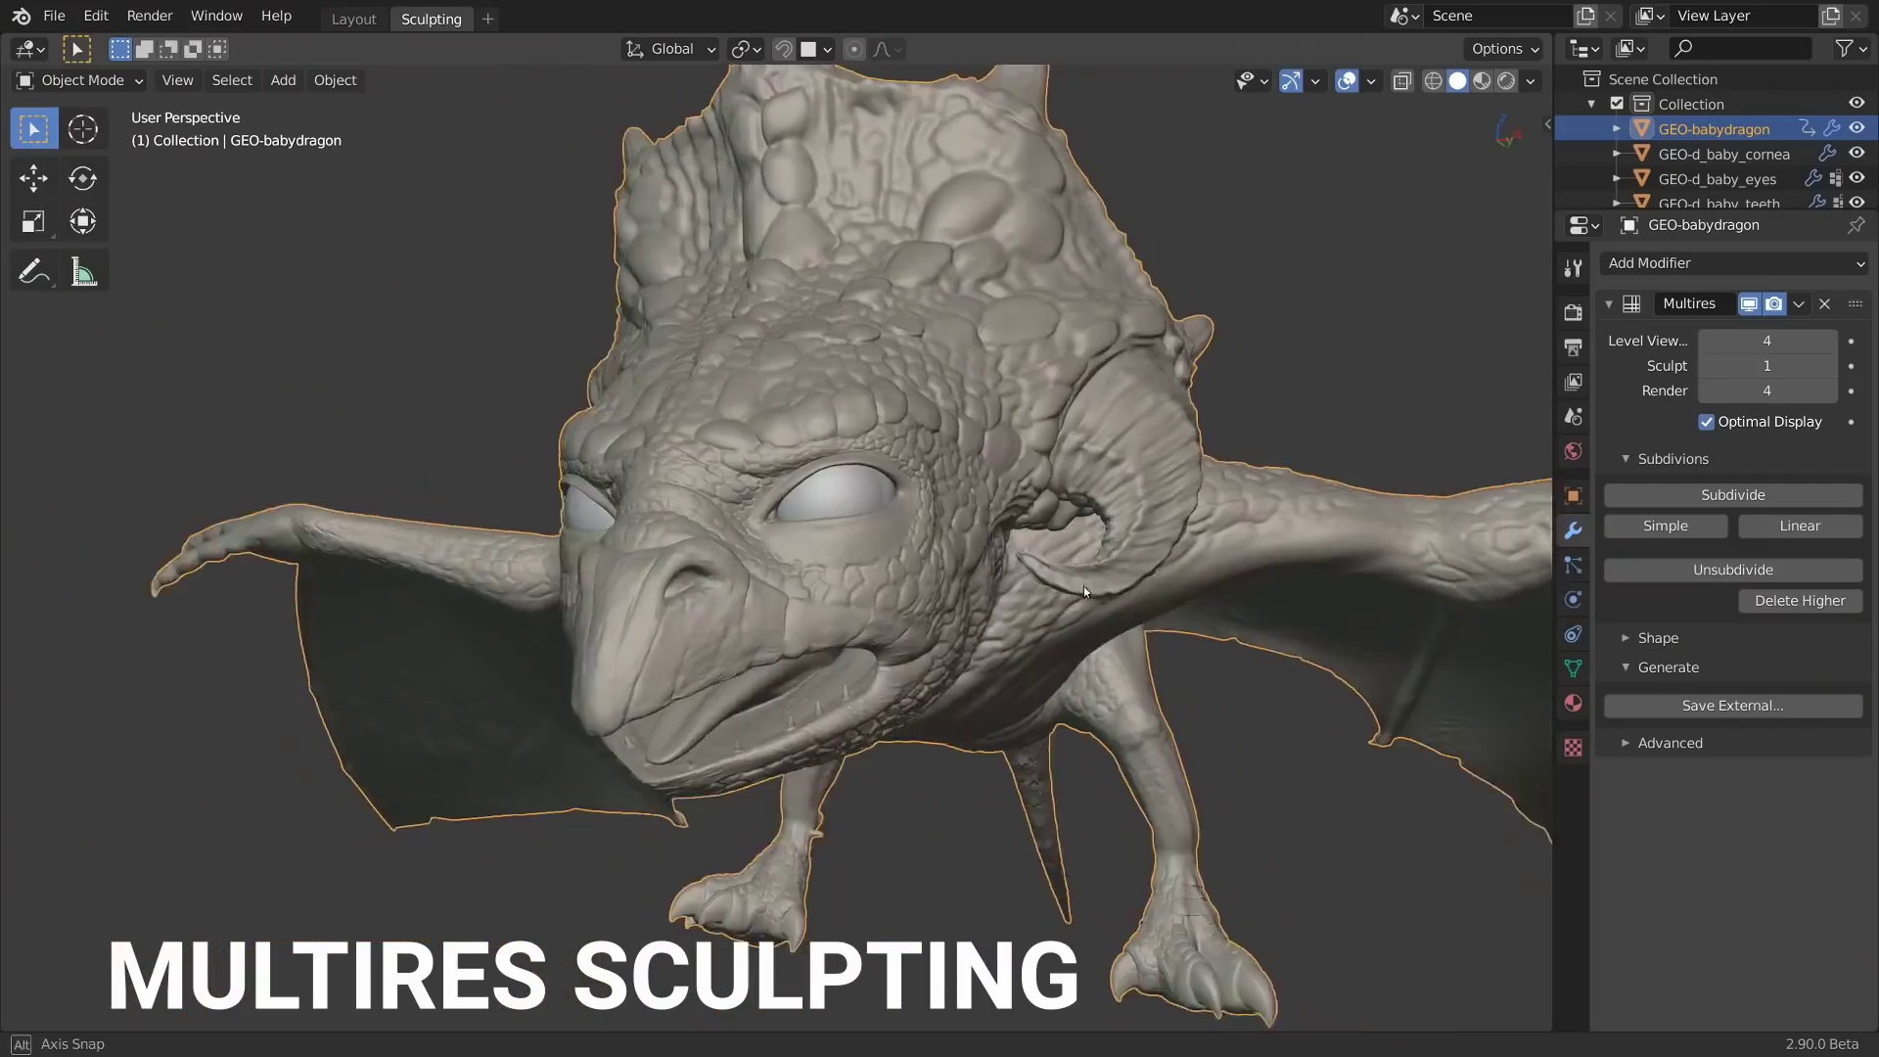
- Orbit around the multires-sculpted baby dragon model
mouse_move(1084, 586)
middle_down()
mouse_move(1176, 582)
mouse_move(1224, 548)
middle_up()
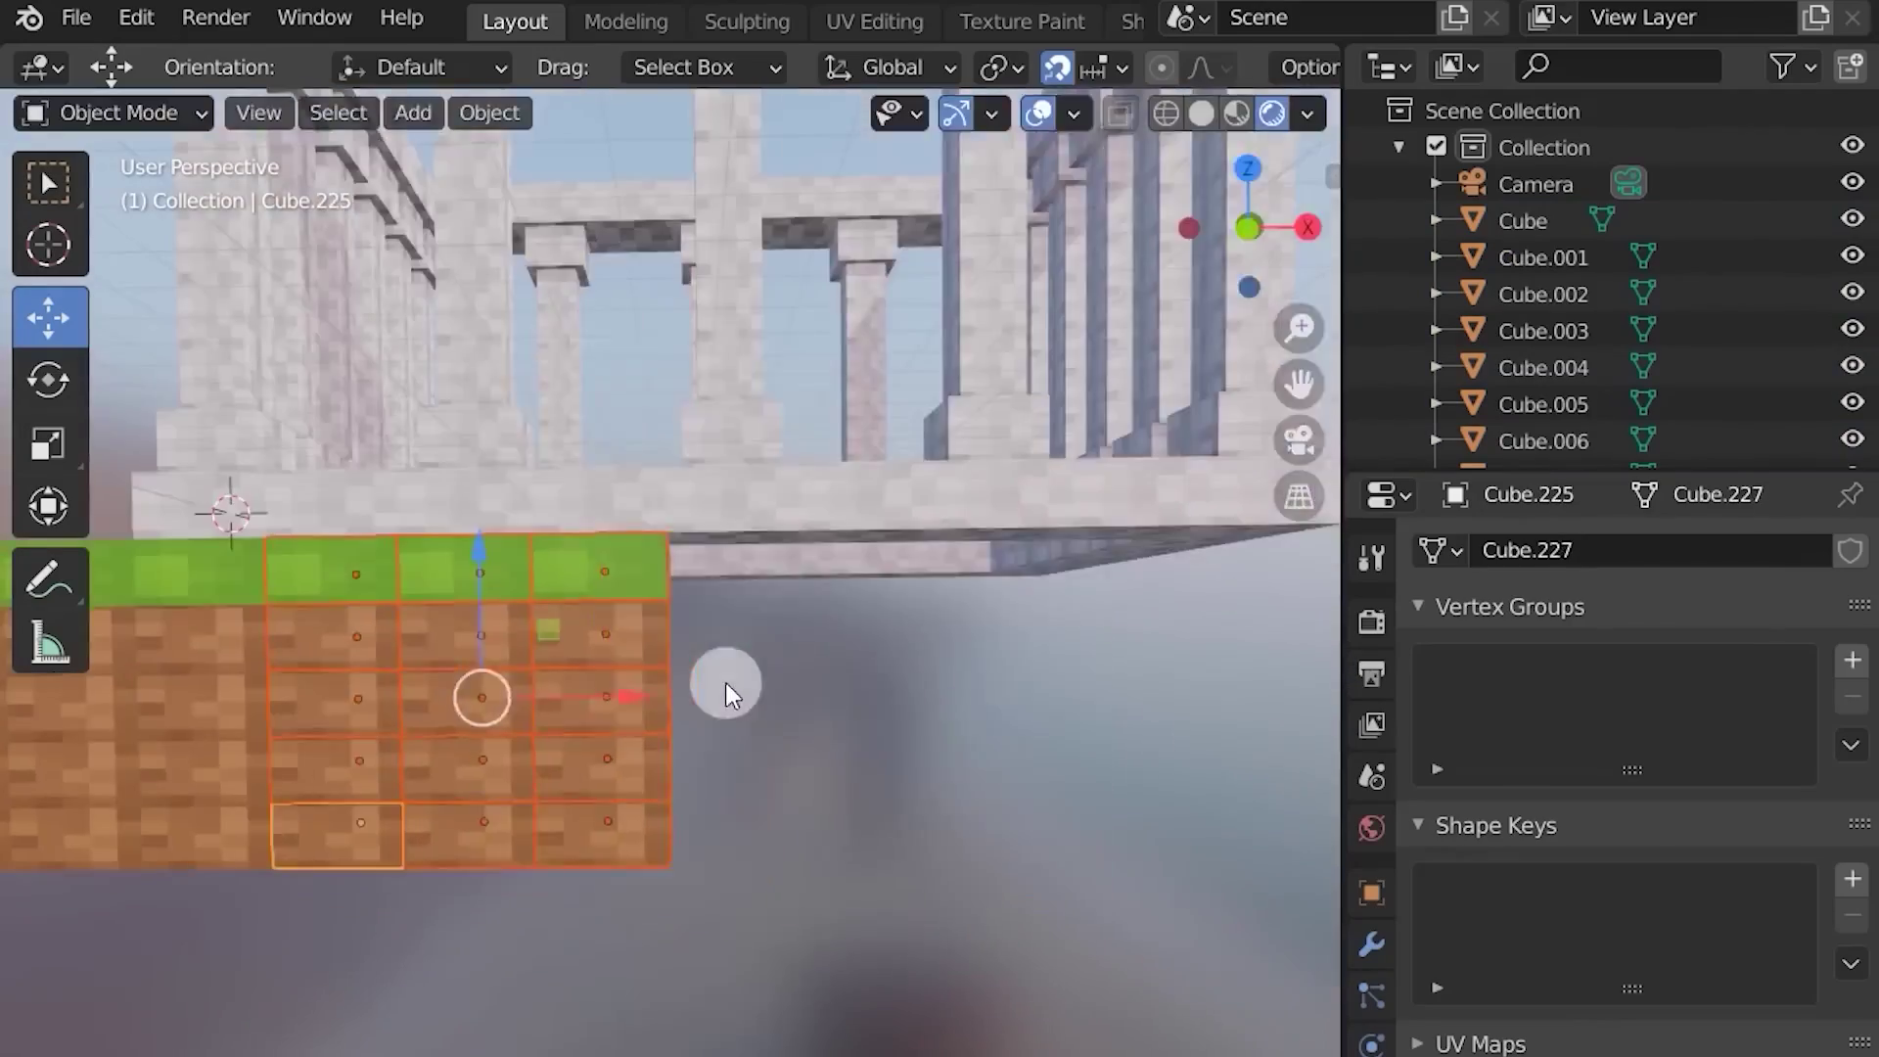
- Move the selected dirt blocks to the right, then scale the blade geometry
drag(724, 695, 1041, 642)
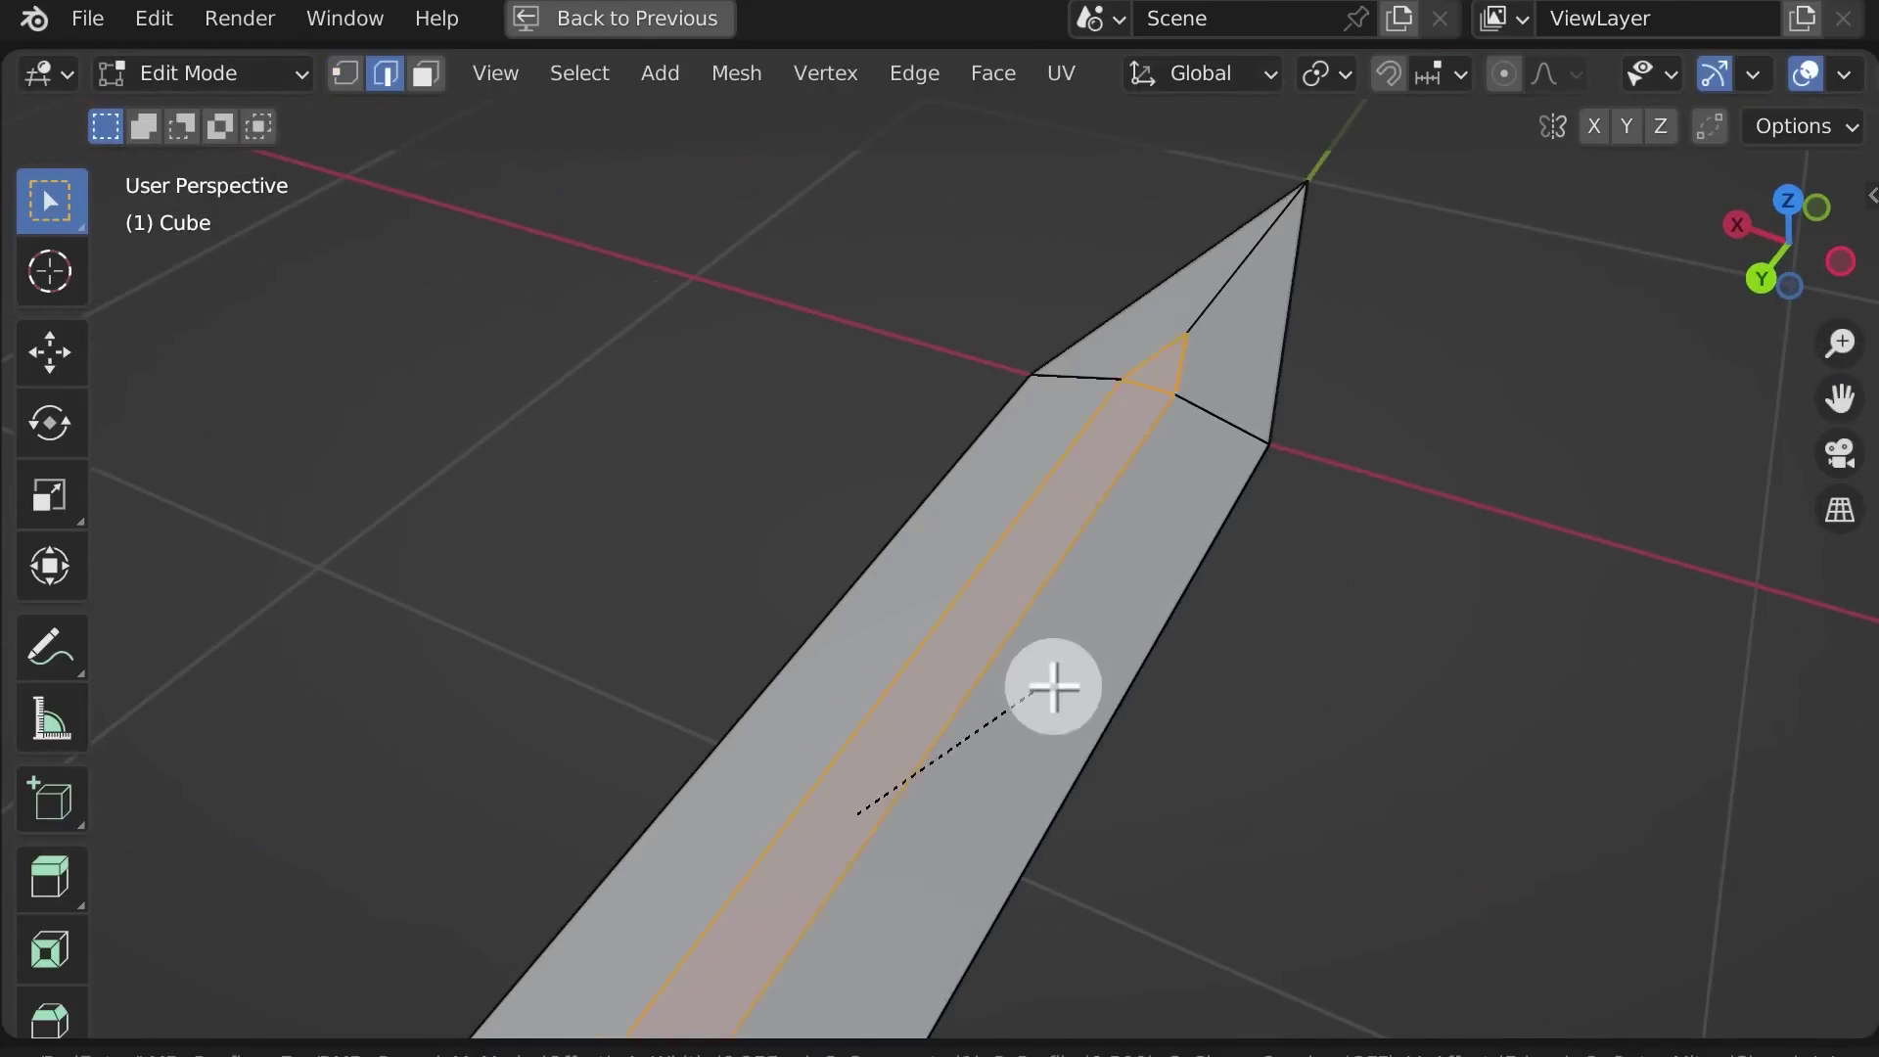
key(s)
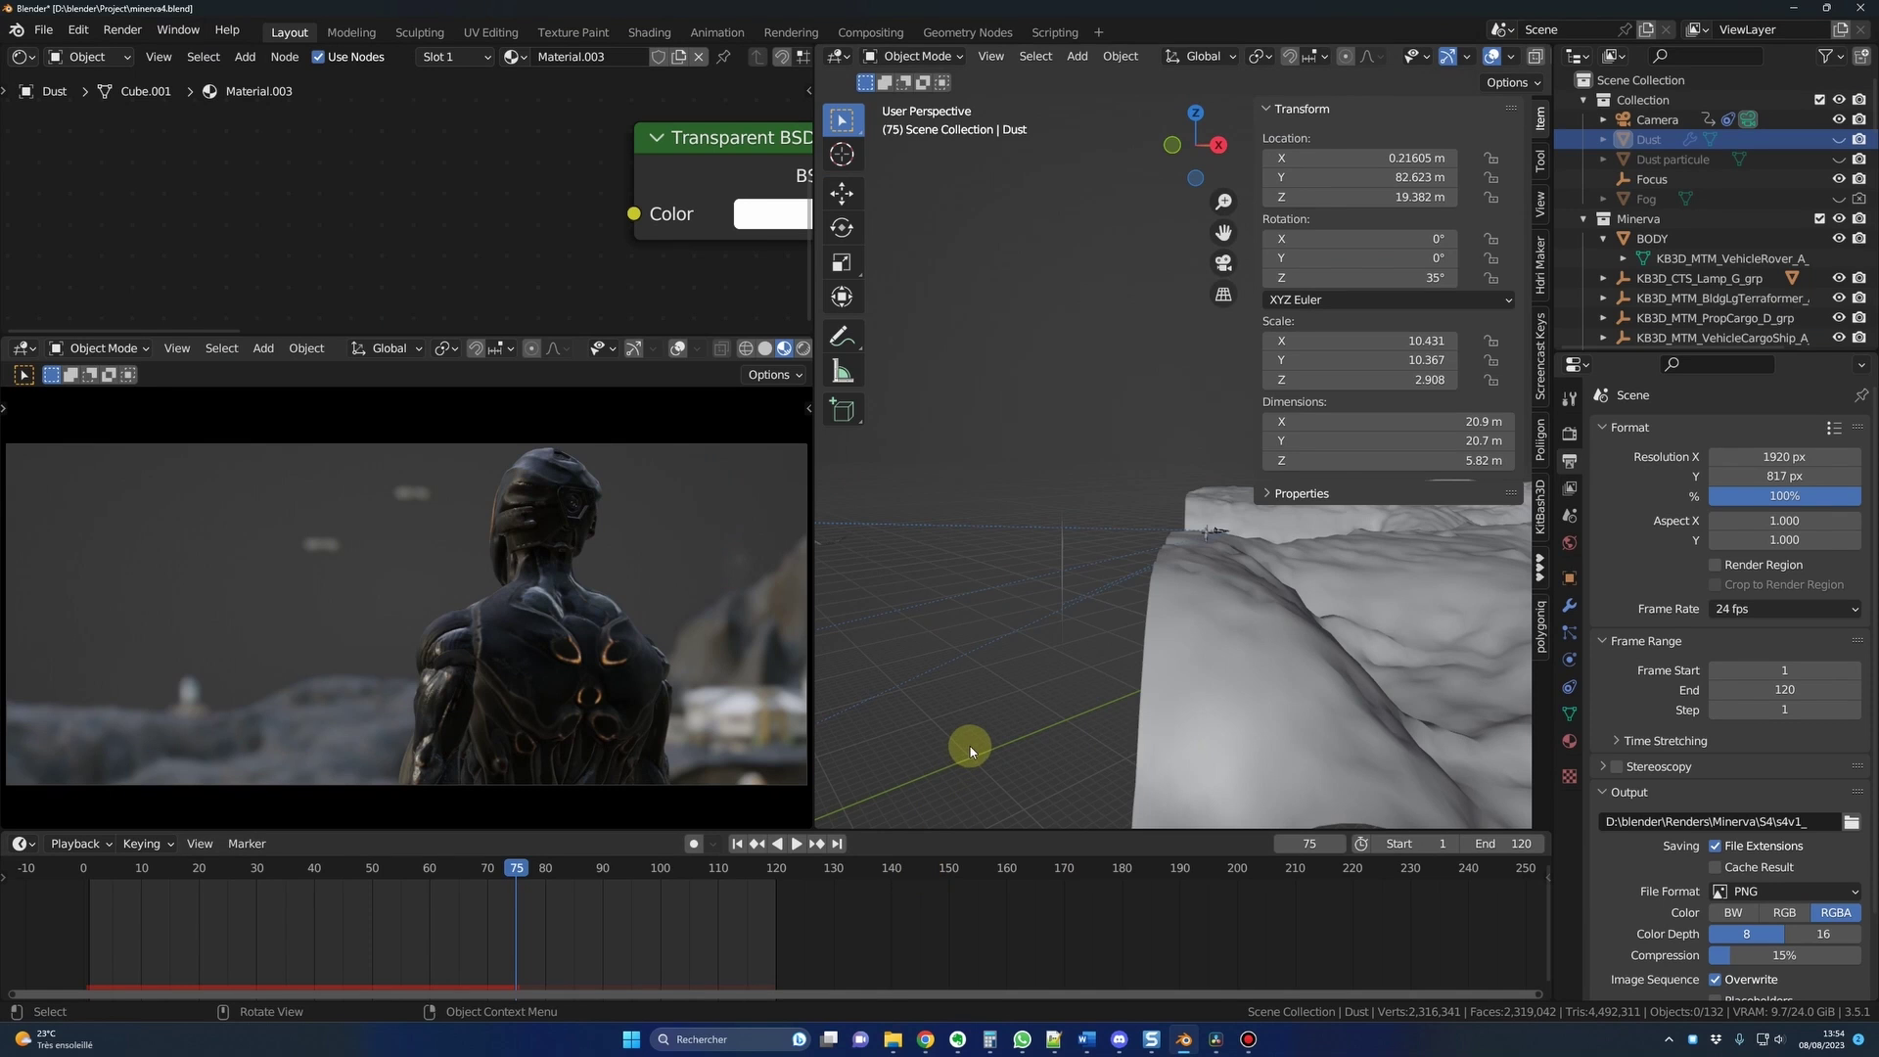
- Start an FBX import through File > Import, then show the KIT OPS steam inserts
middle_drag(990, 664, 1065, 695)
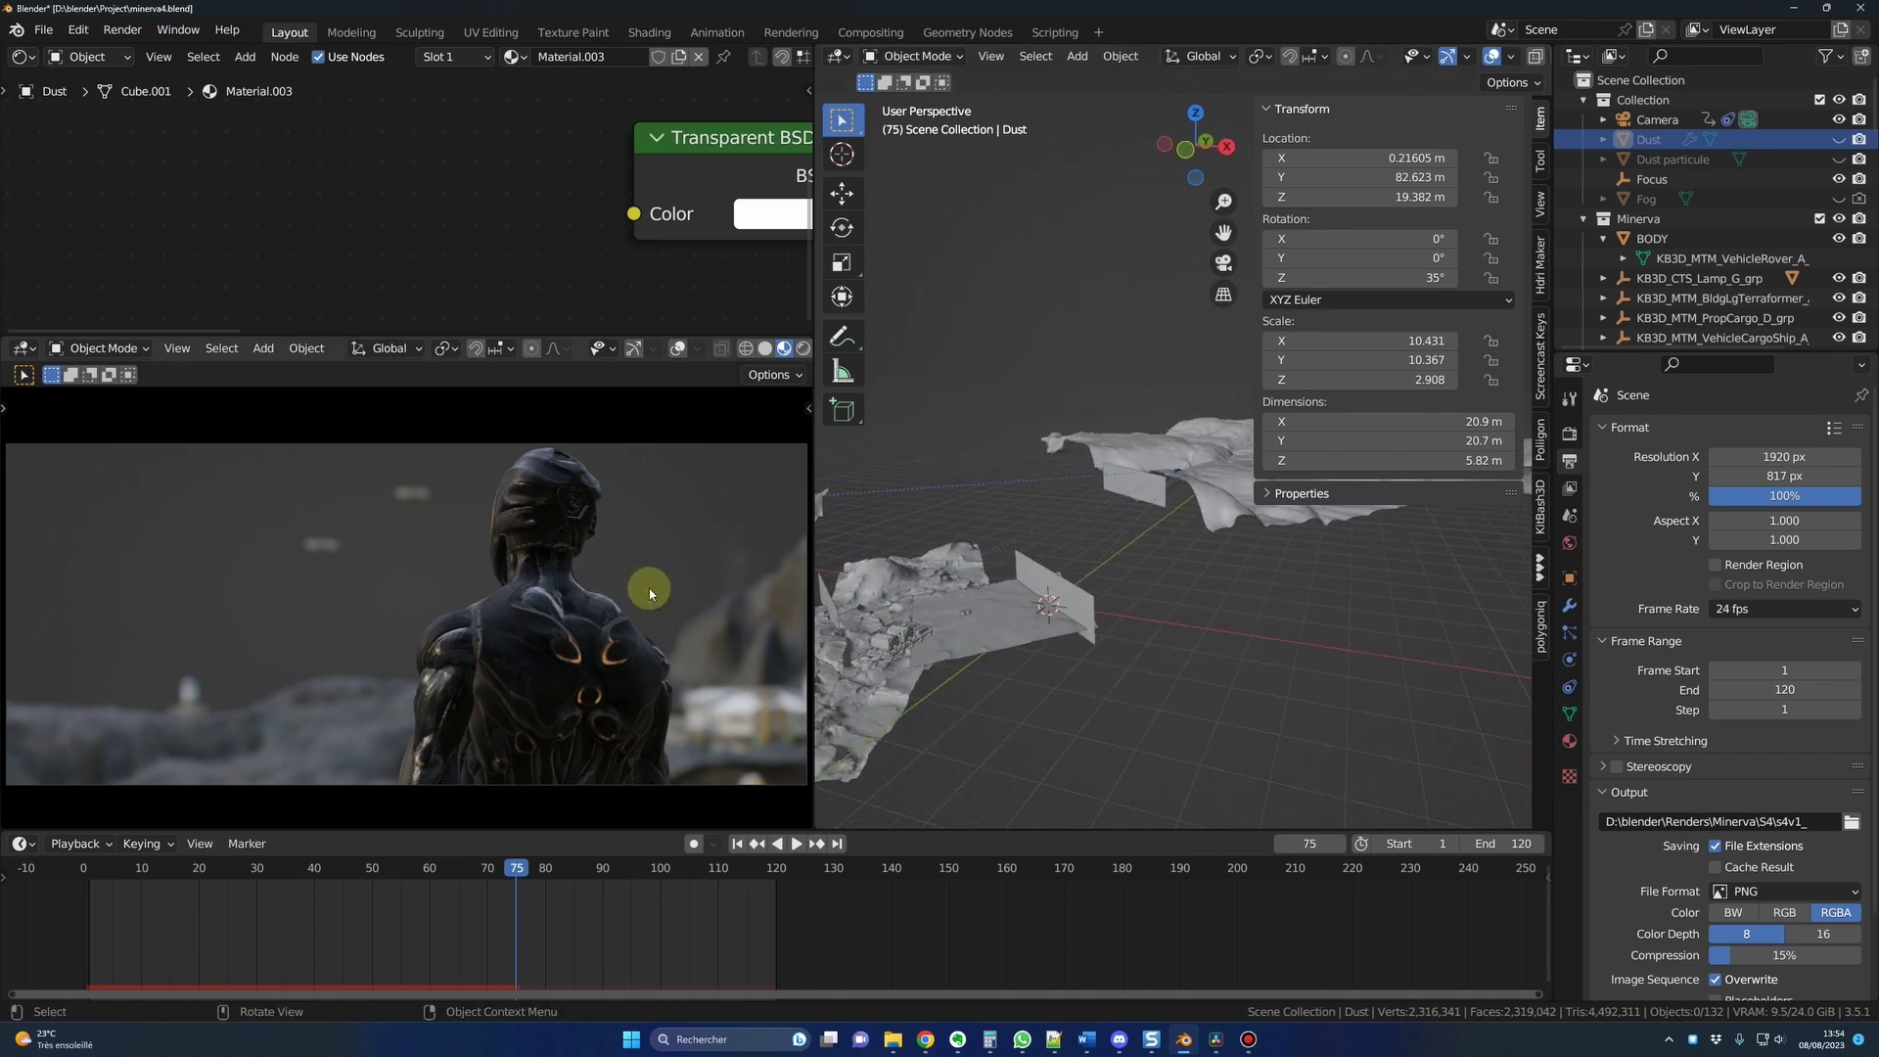
click(44, 30)
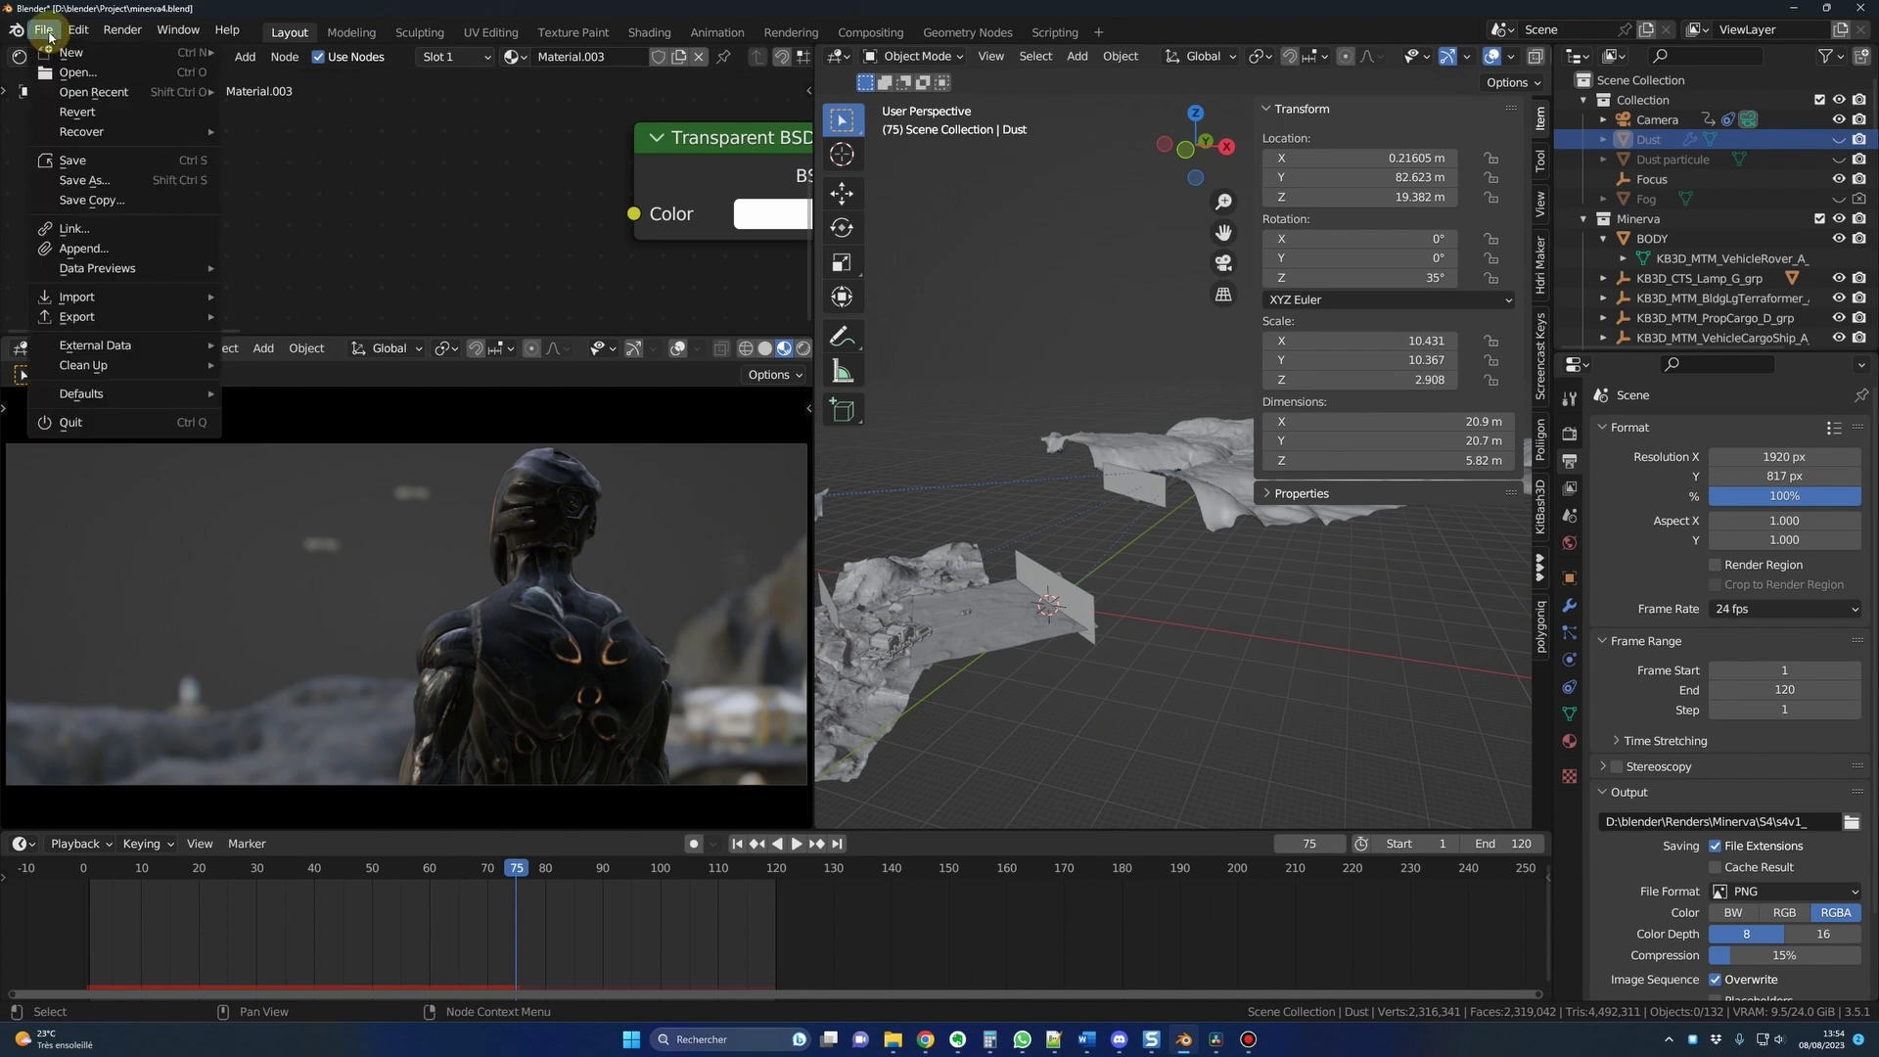
mouse_move(112, 303)
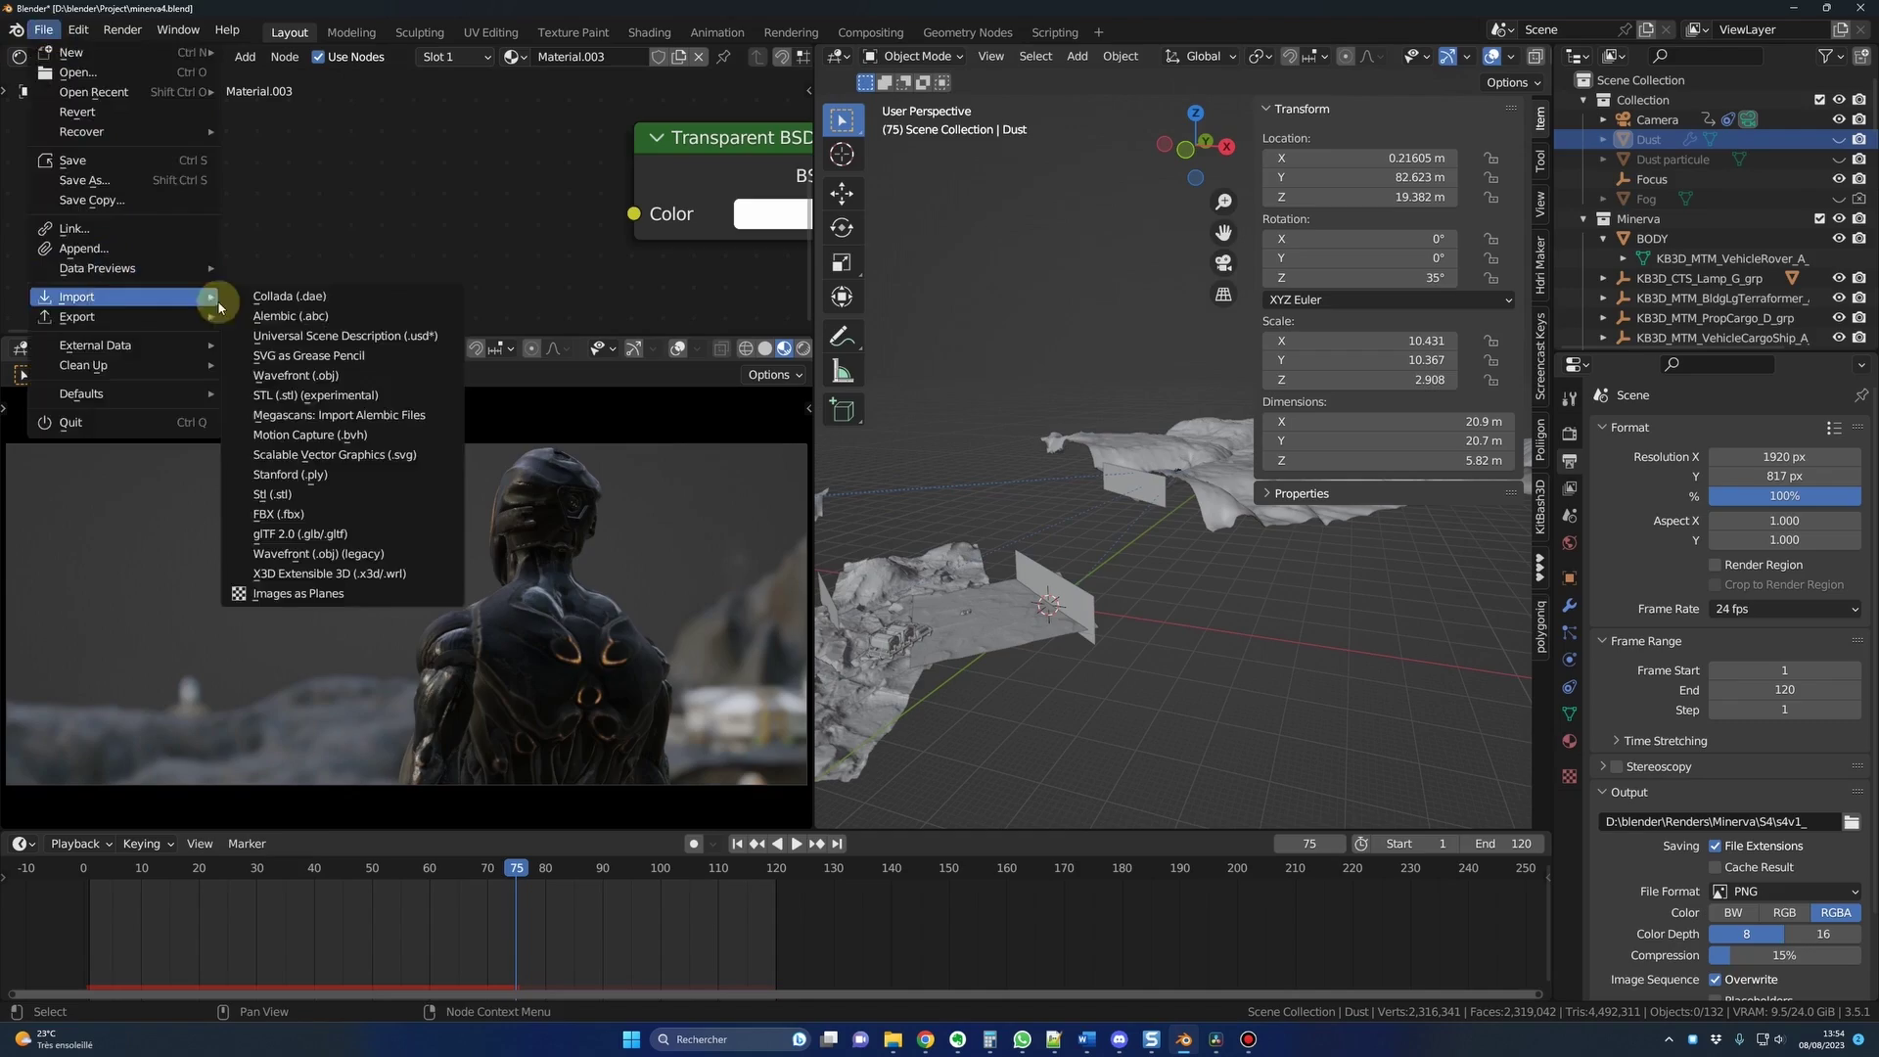
click(281, 516)
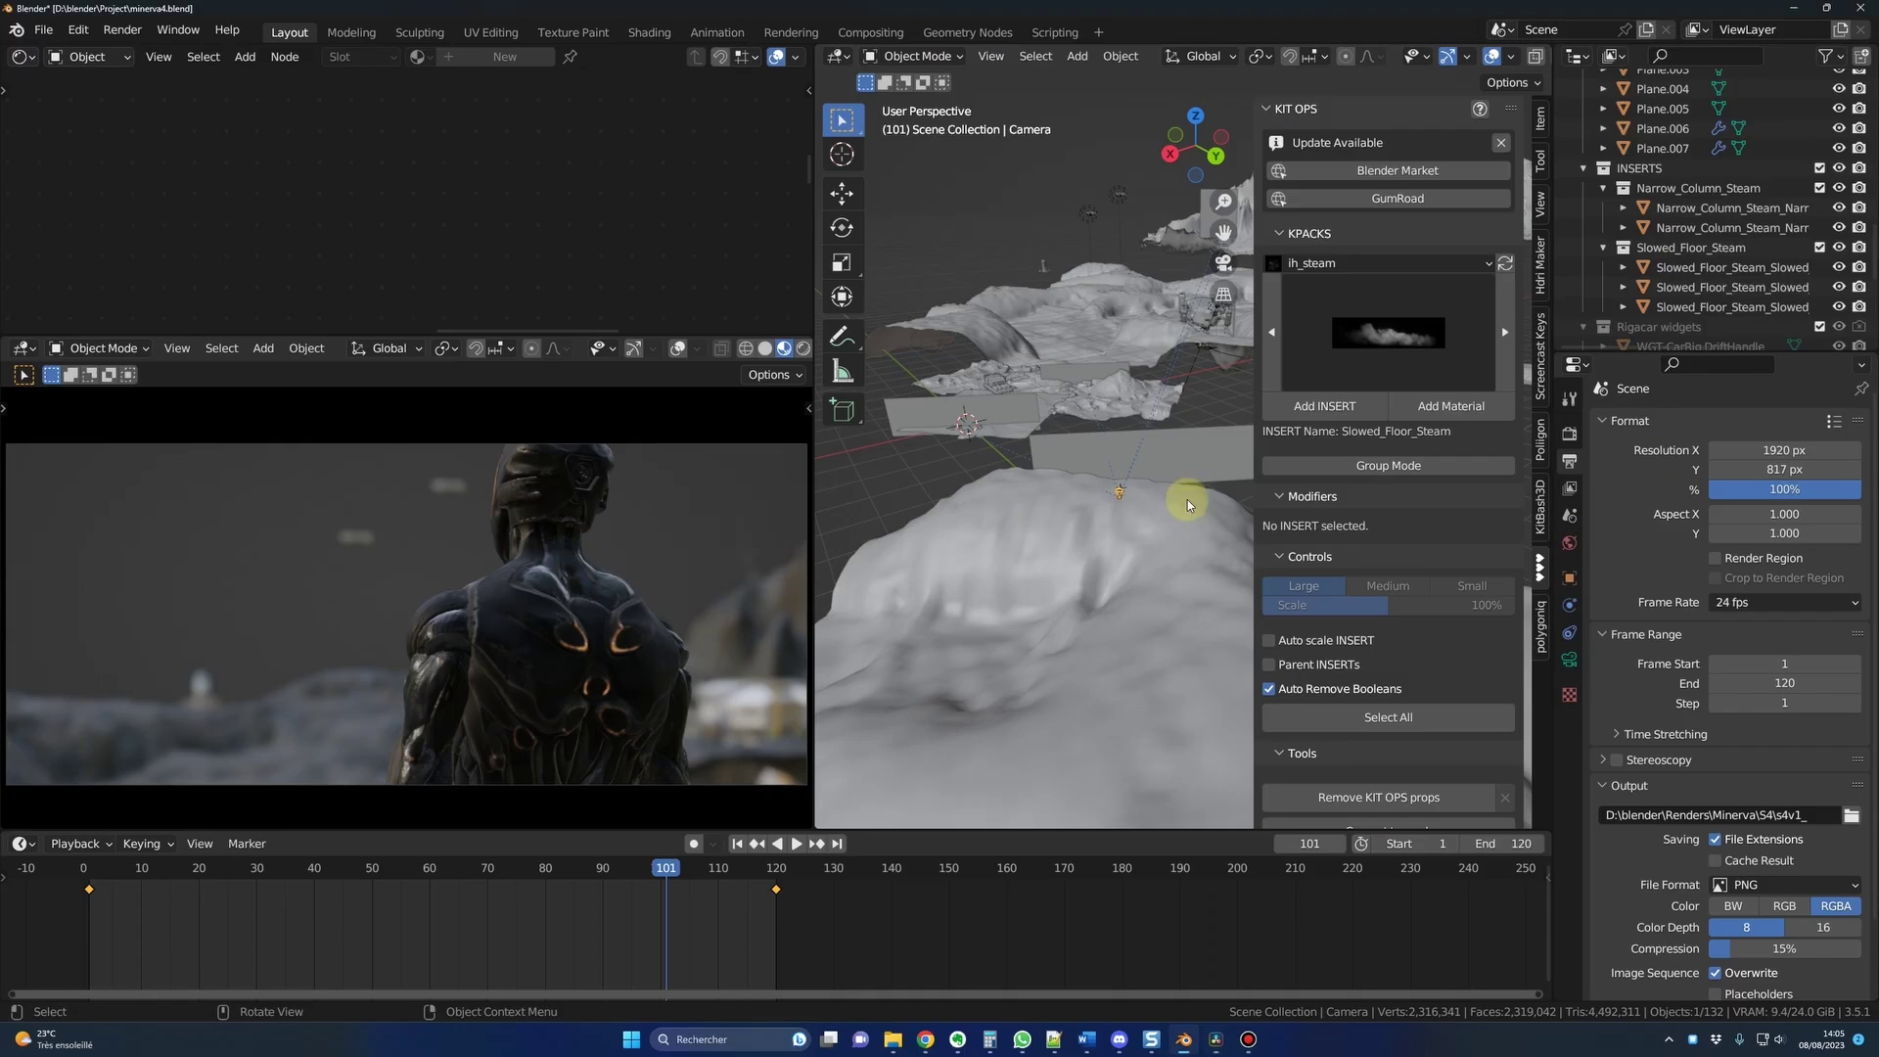
click(1404, 333)
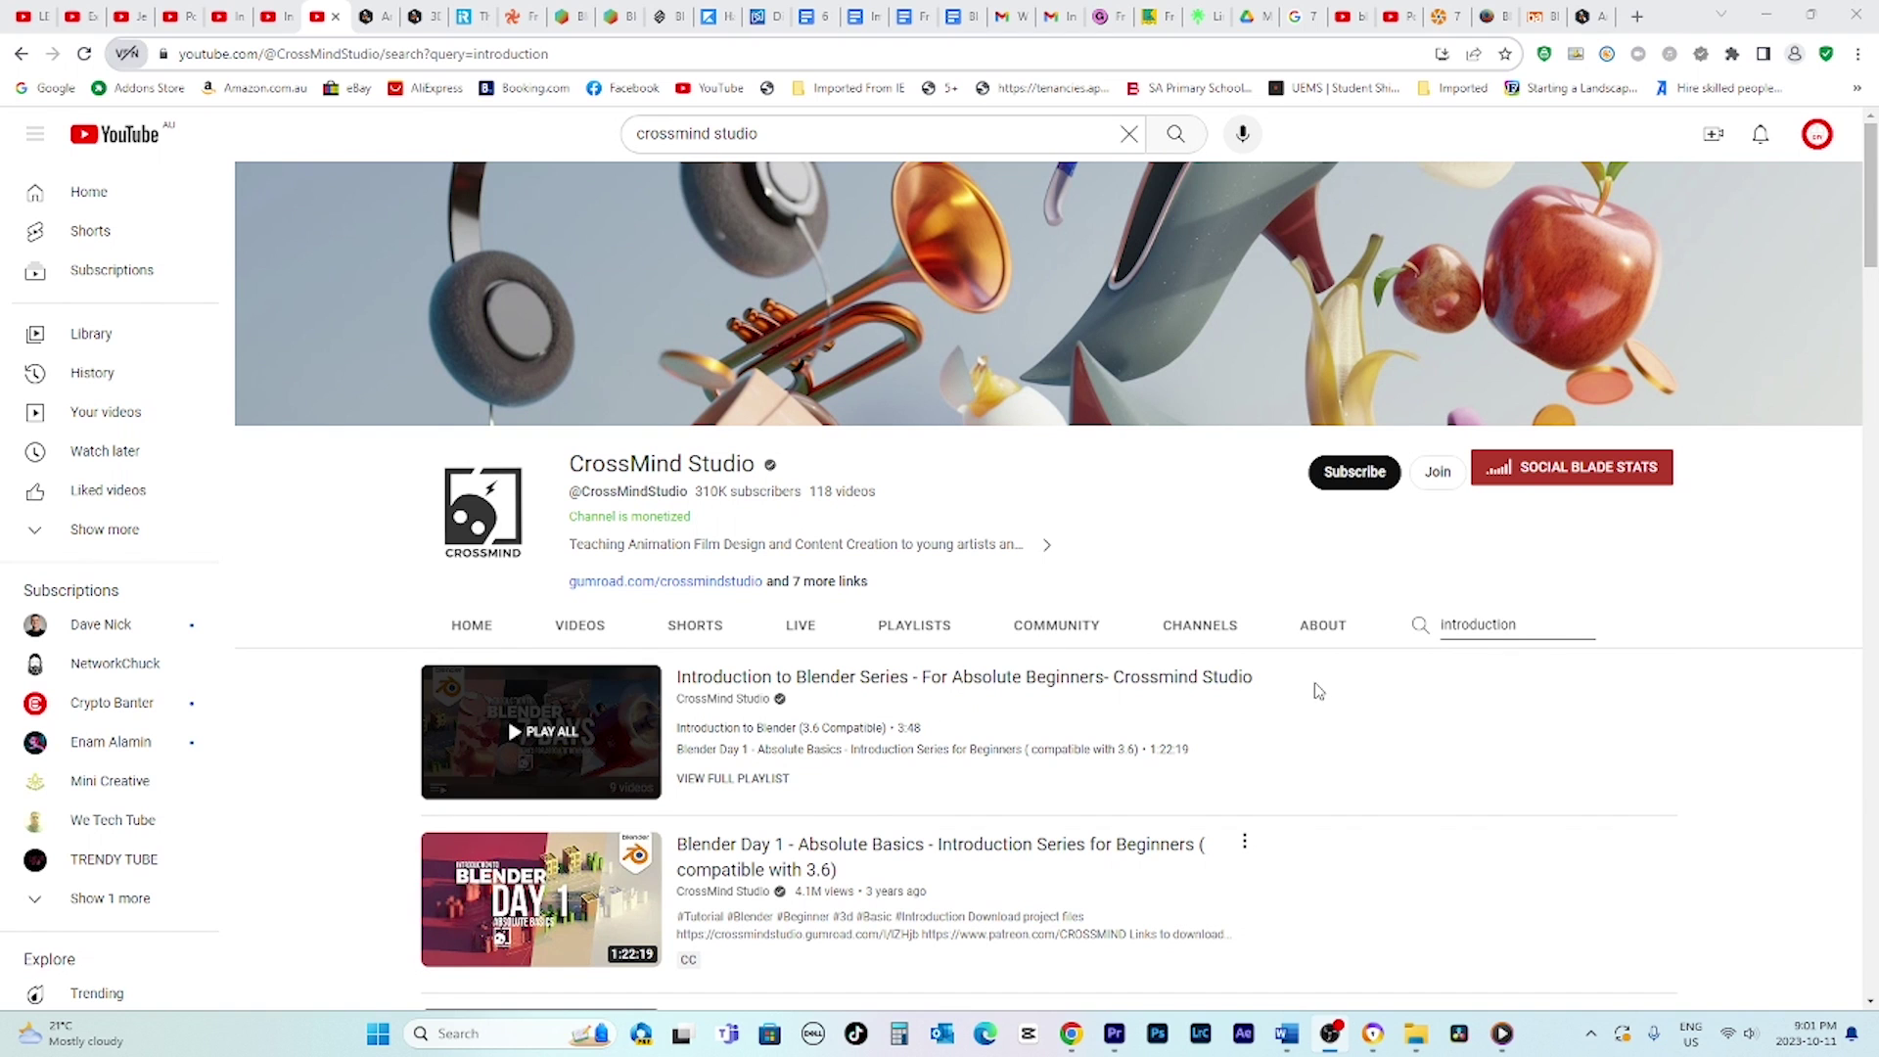
drag(1317, 690, 725, 677)
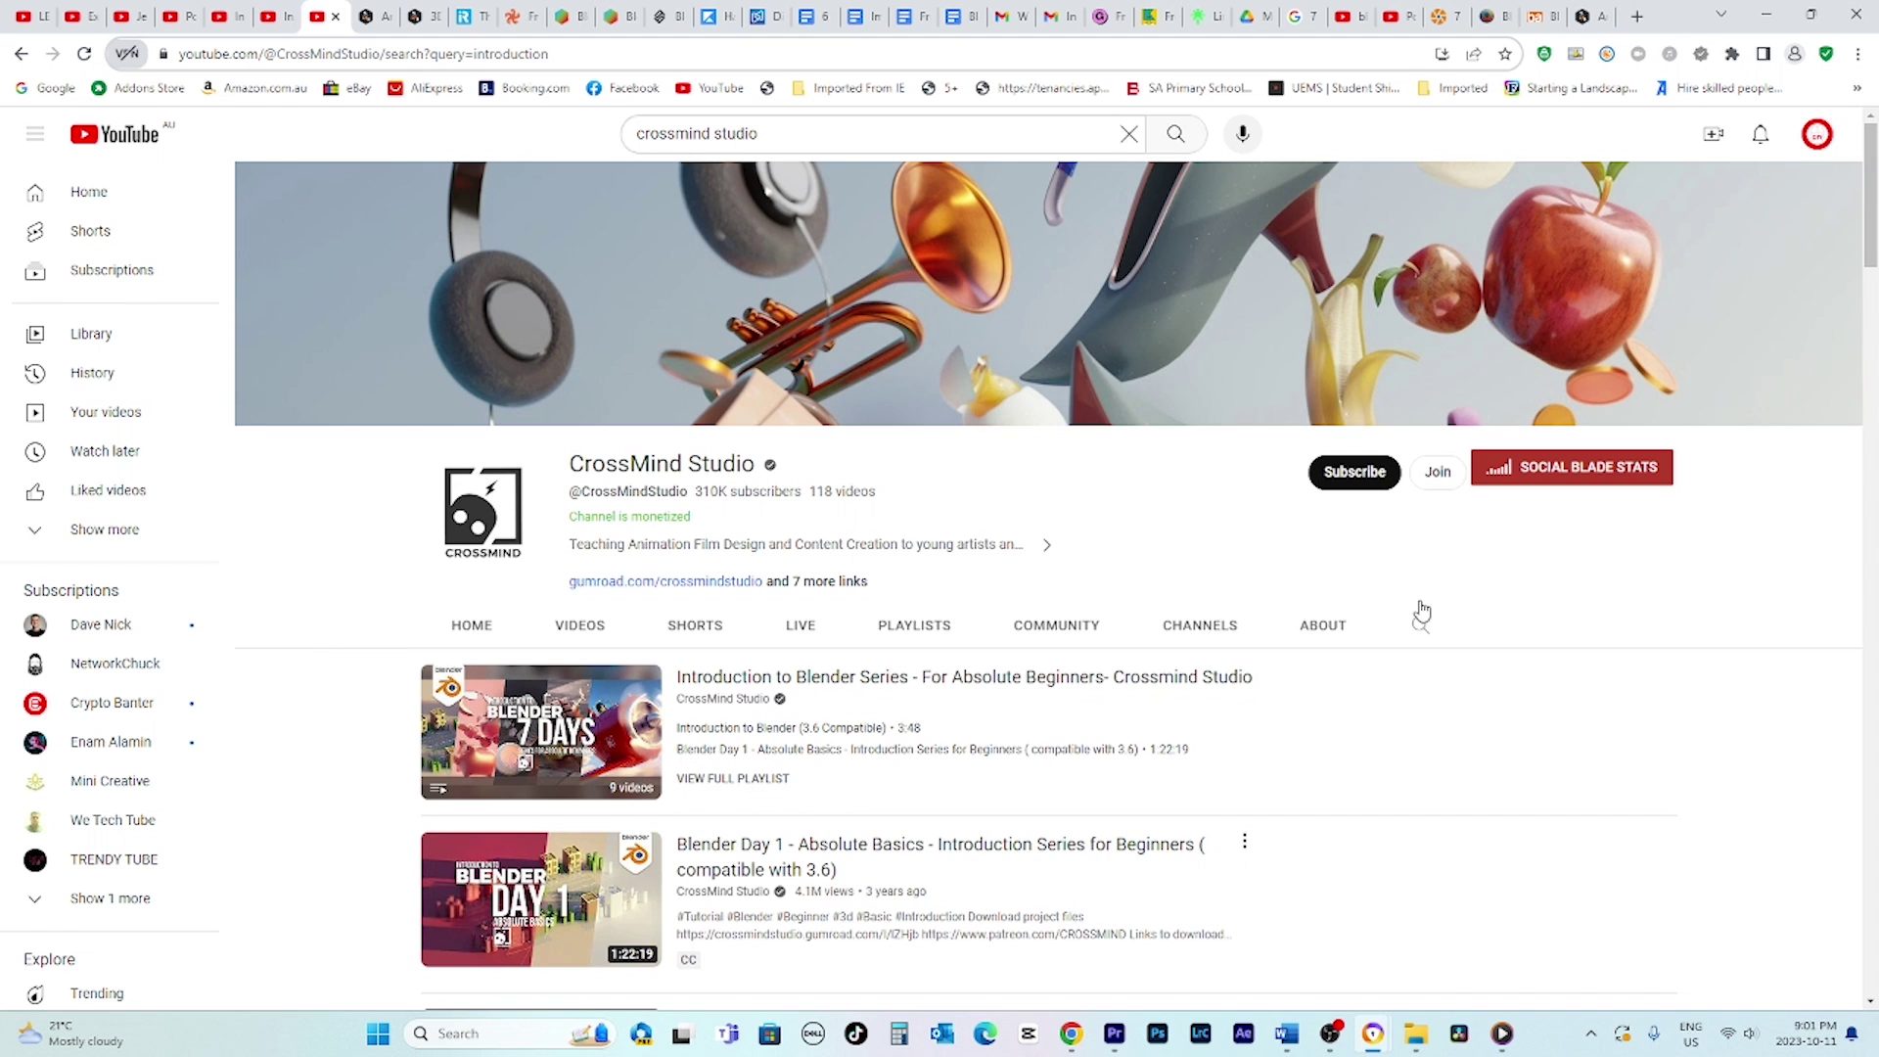
scroll(734, 484, down, 4)
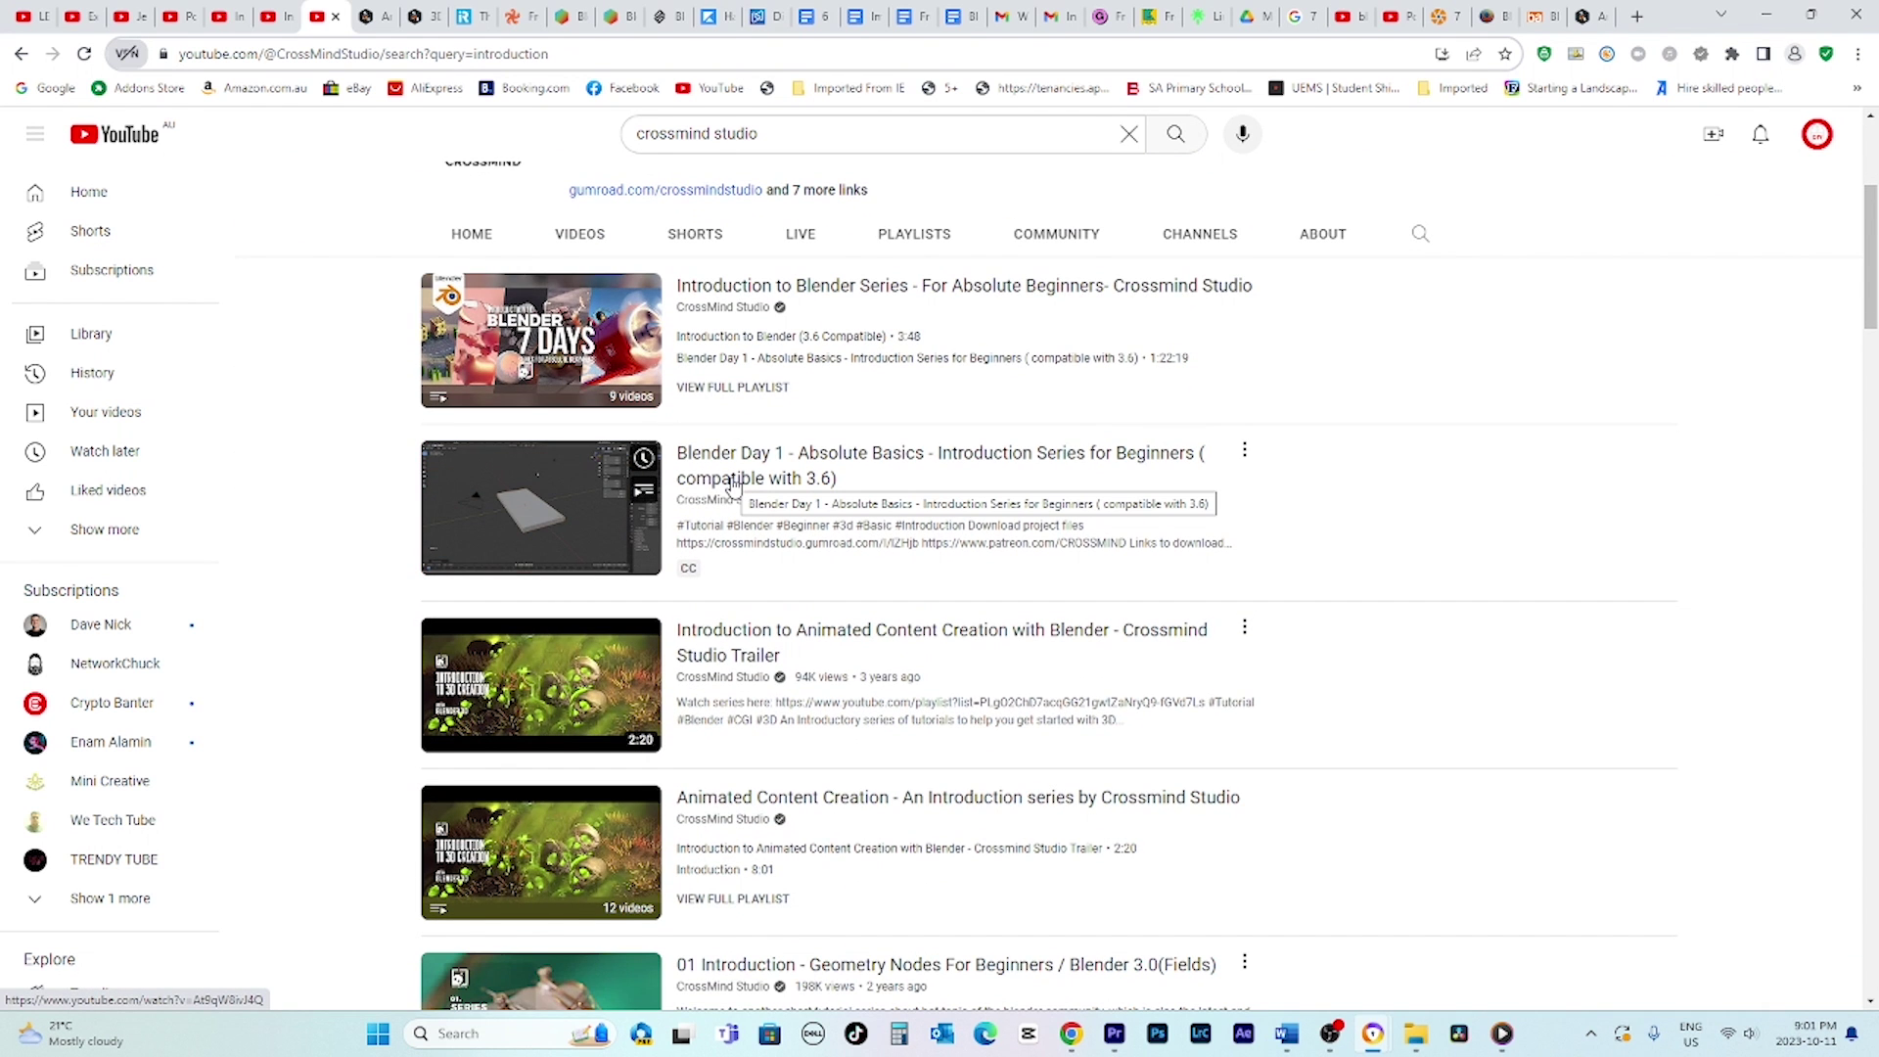
scroll(734, 486, up, 4)
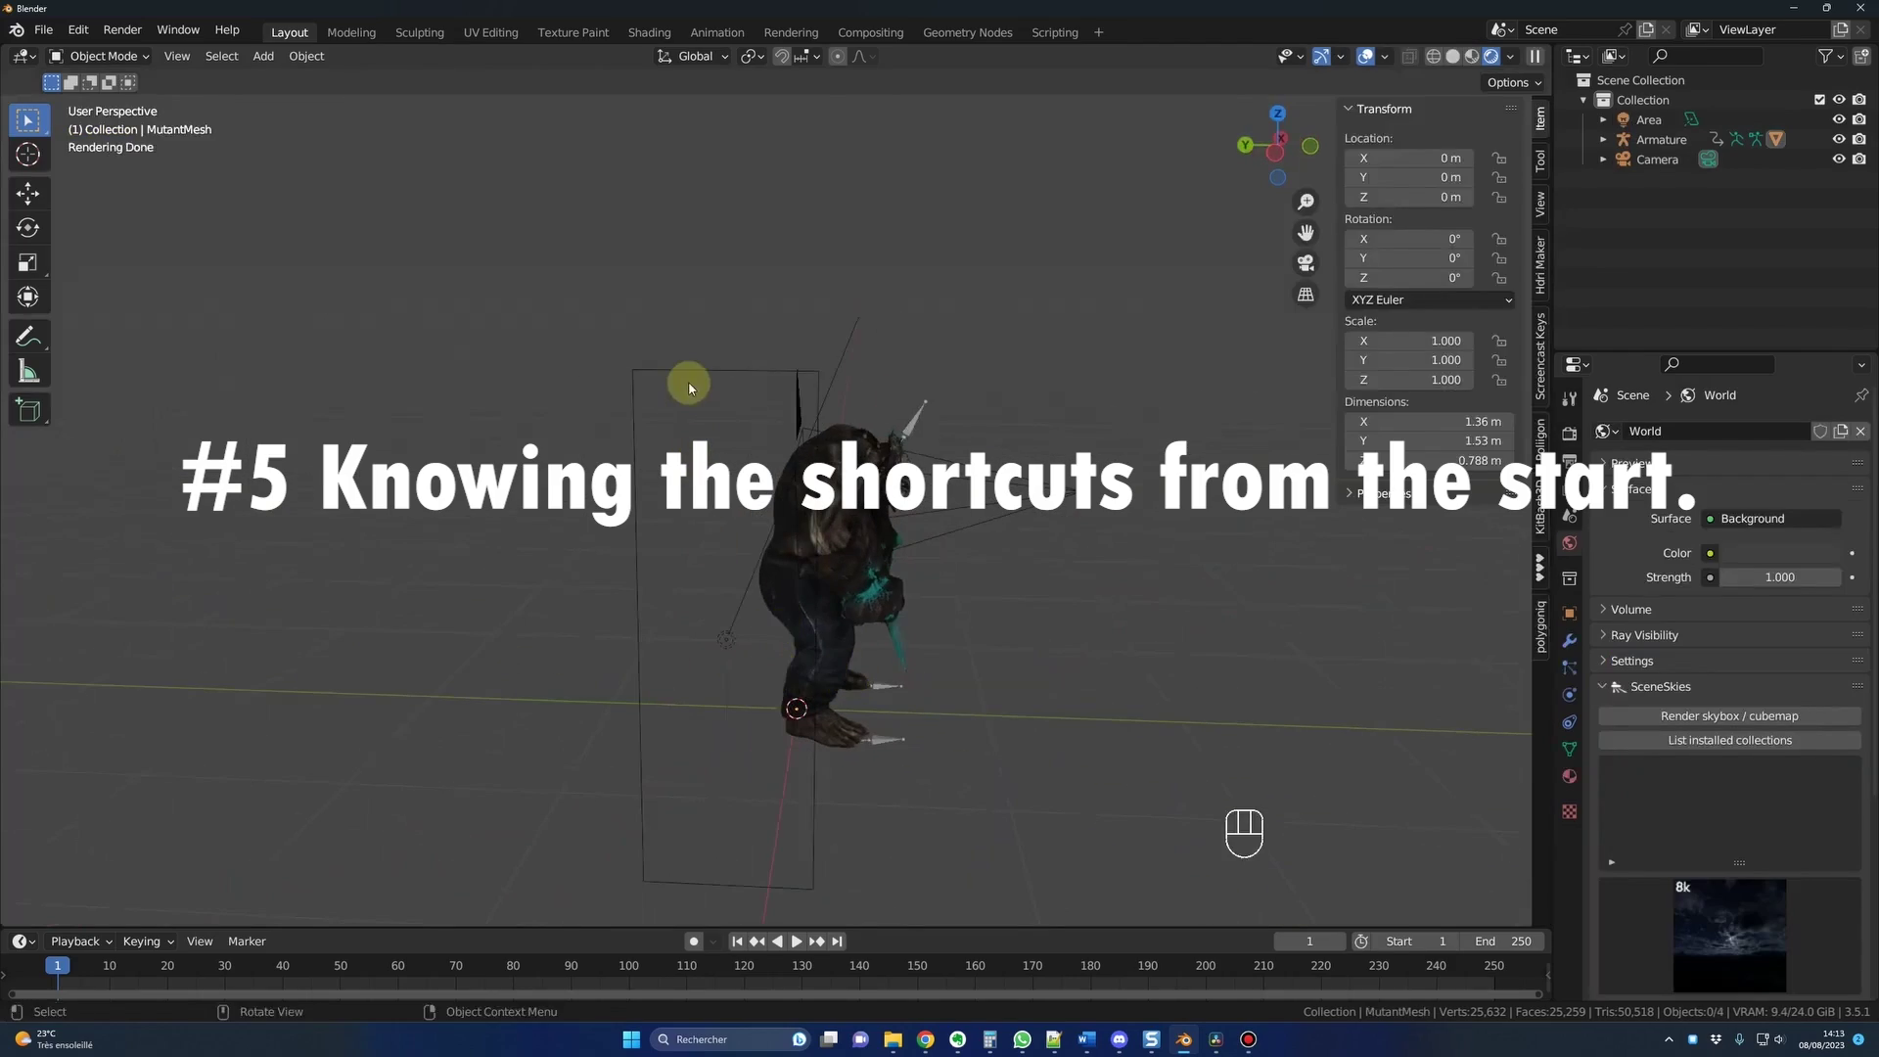
- Set the area light's Power to 100 W and Y scale to 0.300, checking it from several angles
click(686, 378)
middle_drag(828, 551, 671, 533)
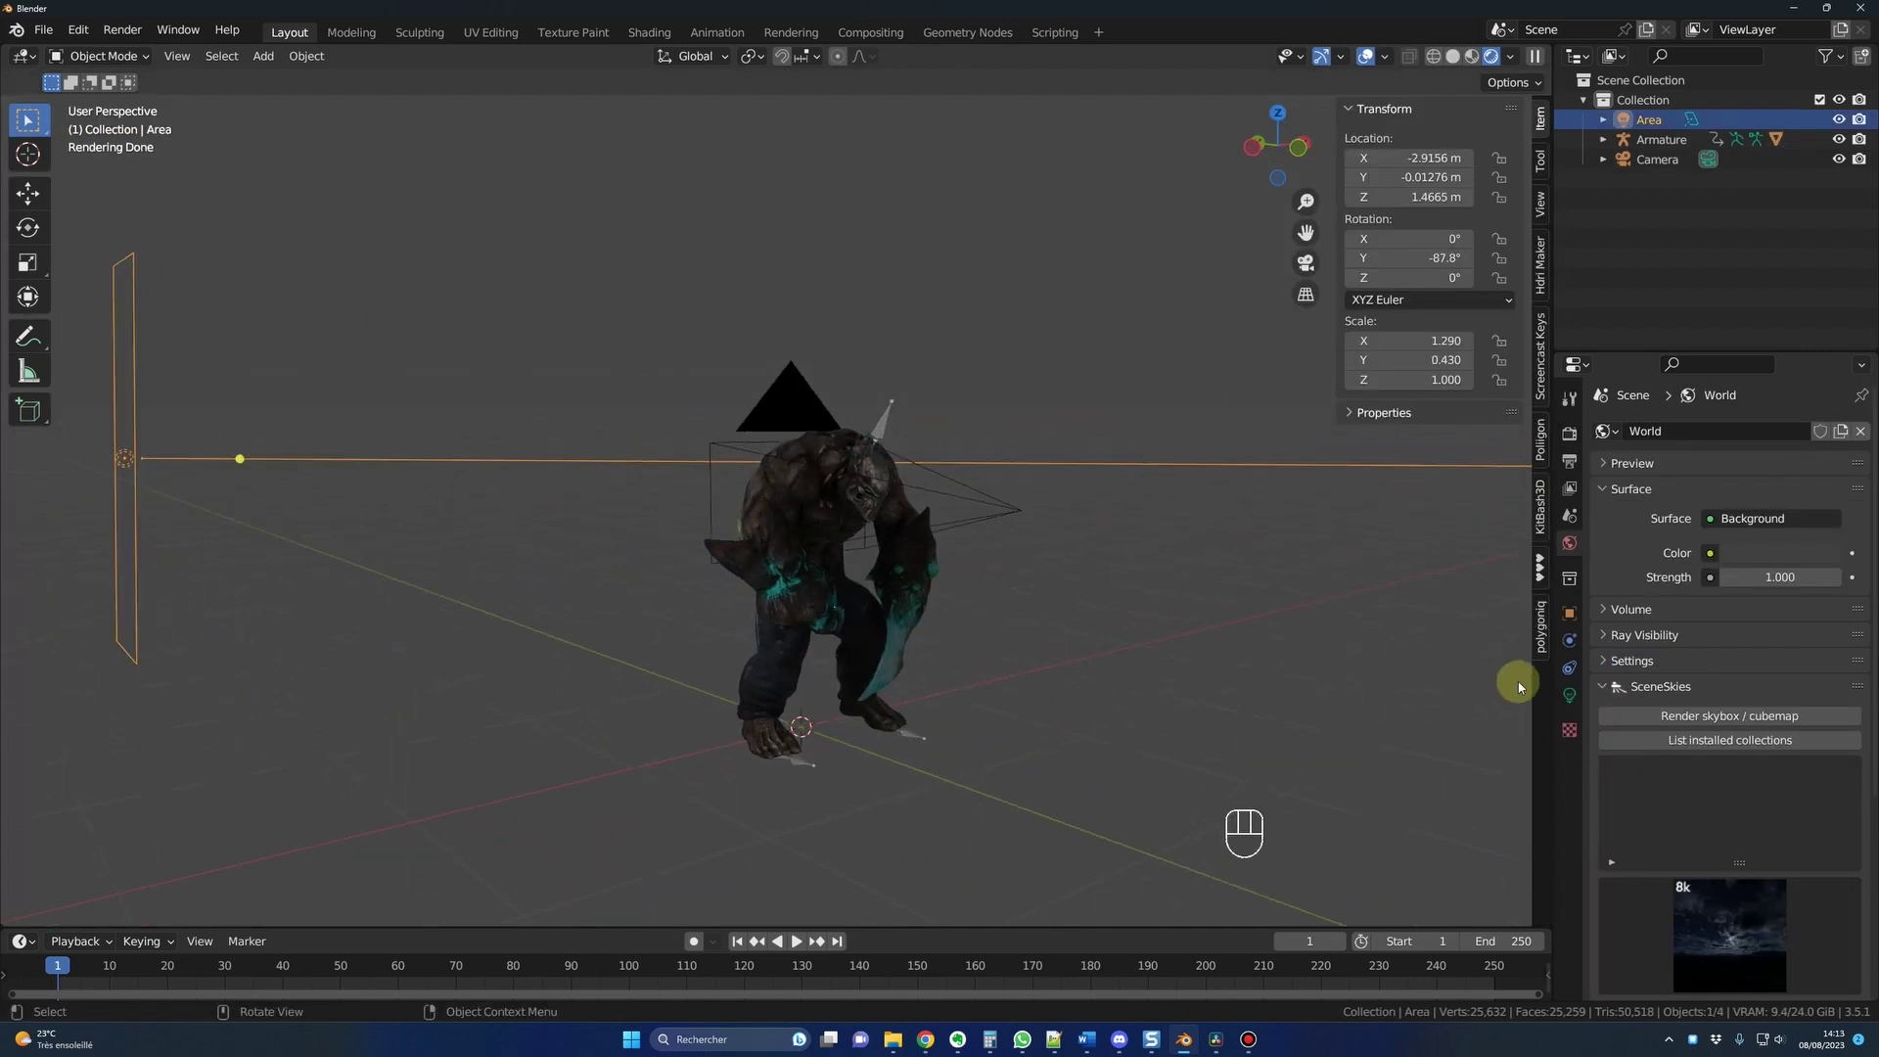
click(1569, 696)
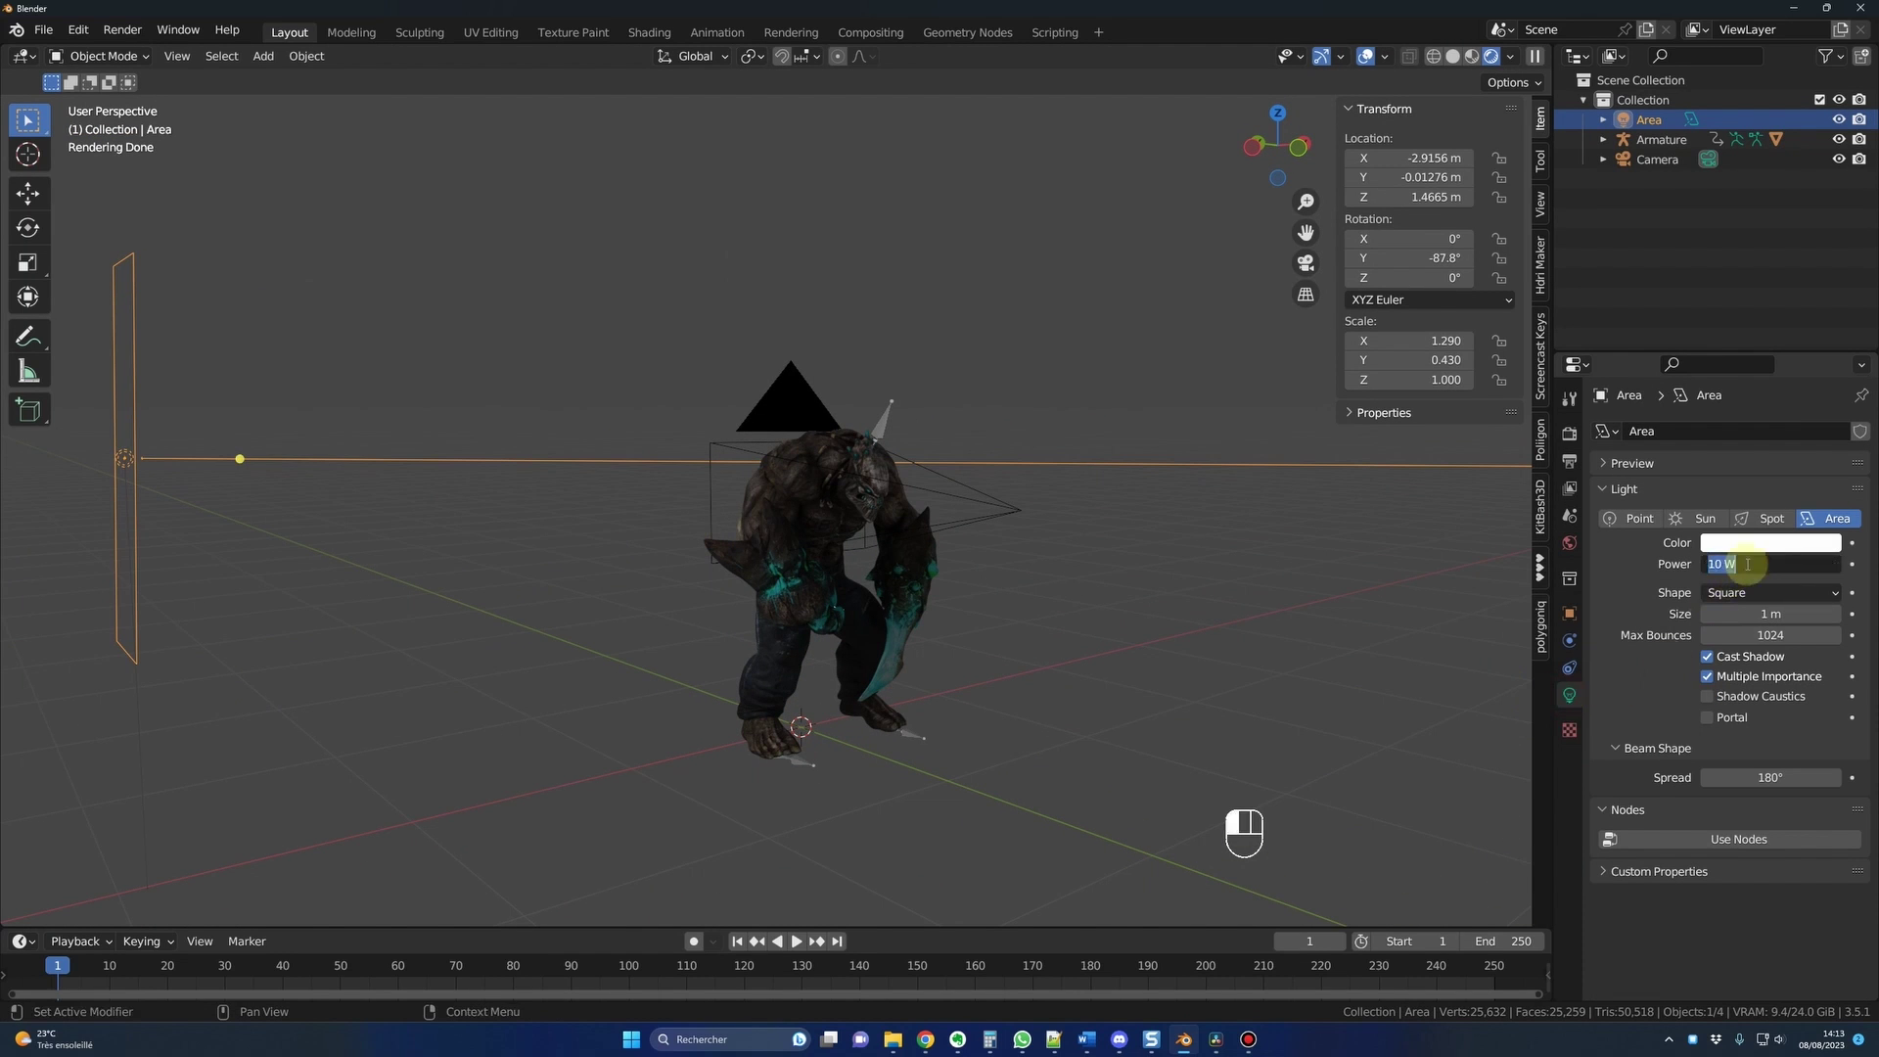
text(0)
middle_drag(978, 685, 688, 741)
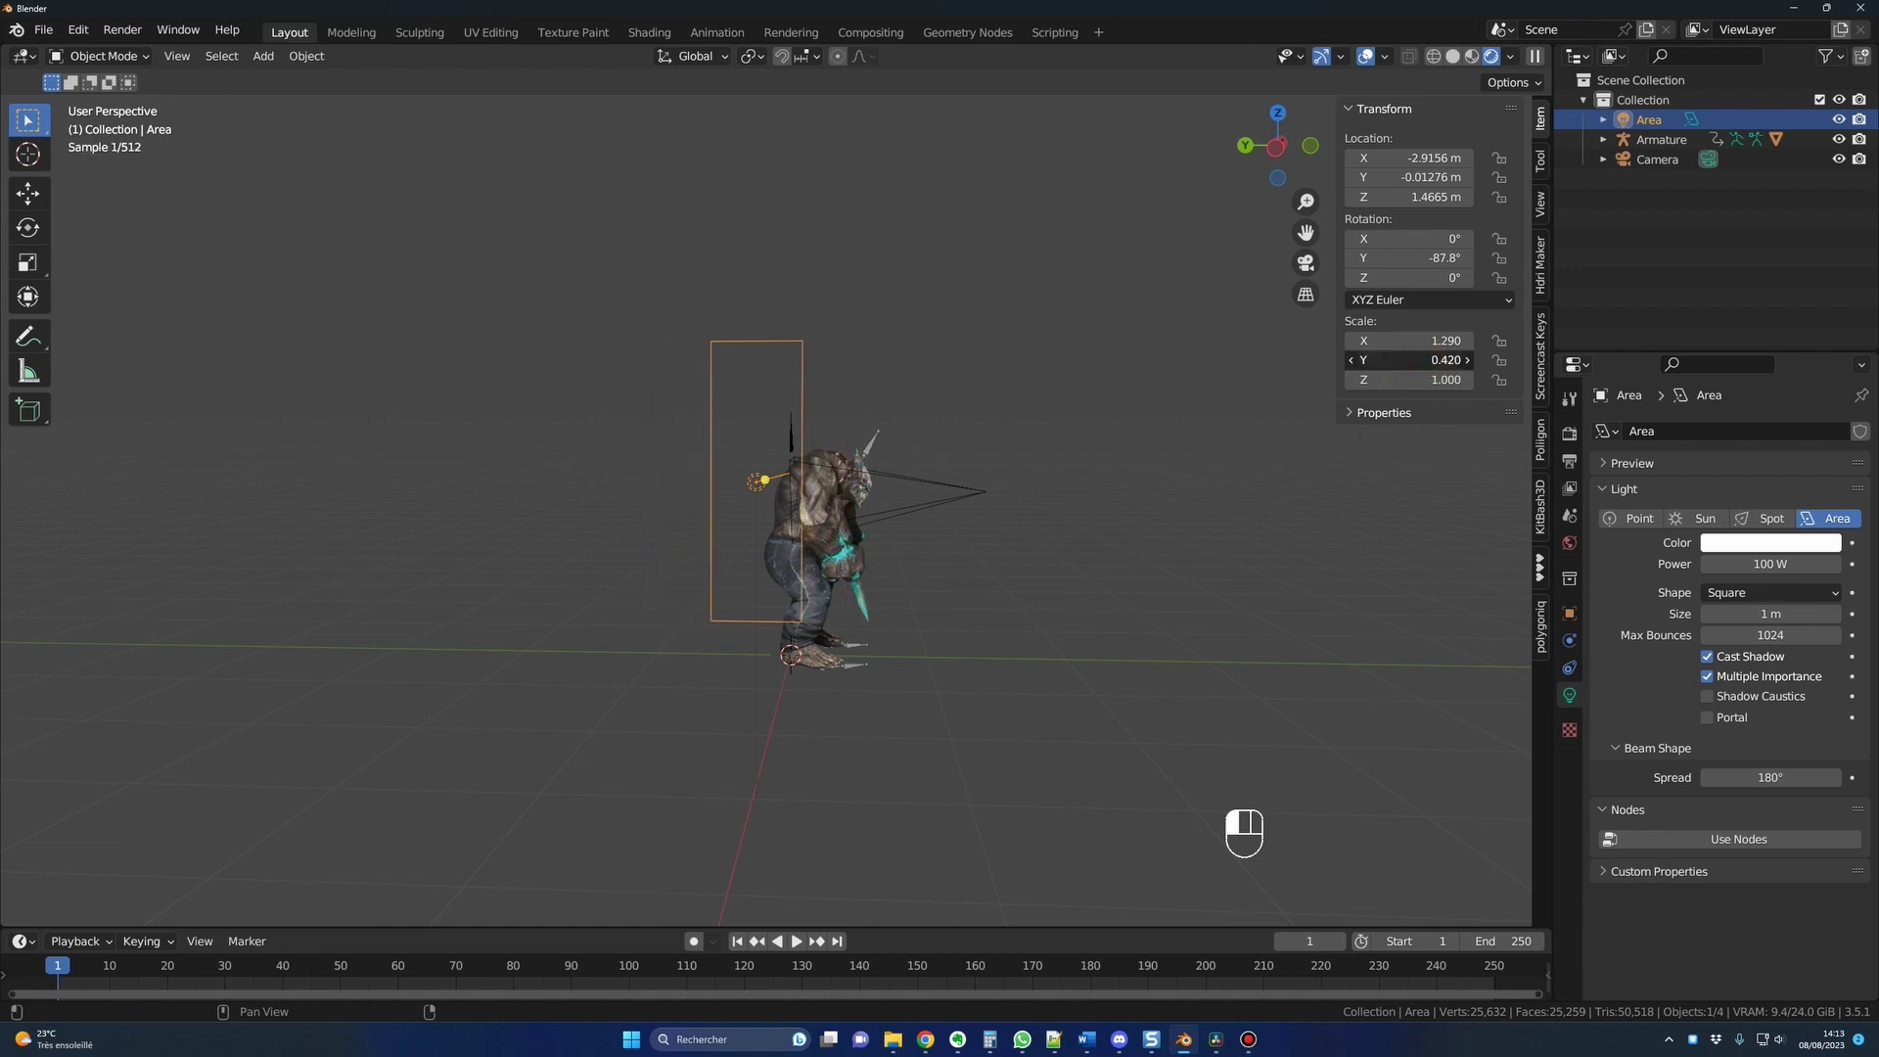
middle_drag(939, 606, 891, 602)
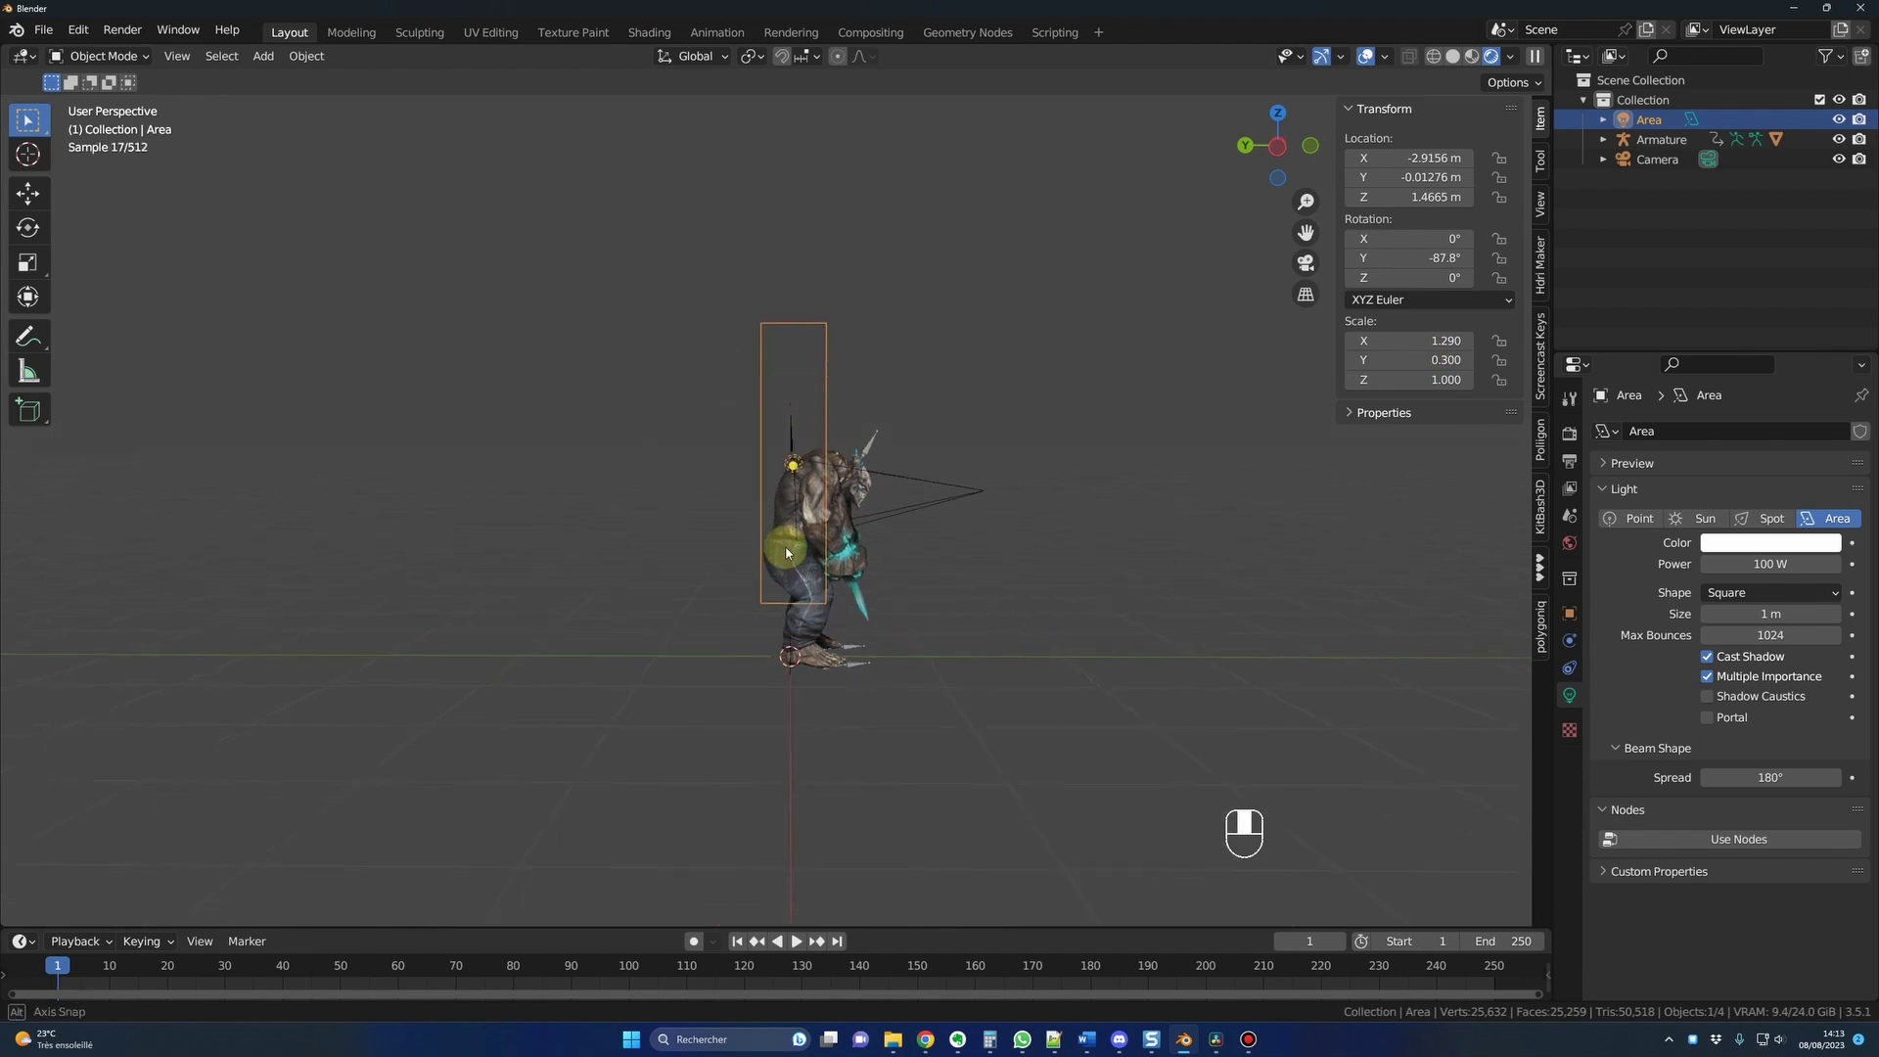
middle_drag(833, 526, 901, 540)
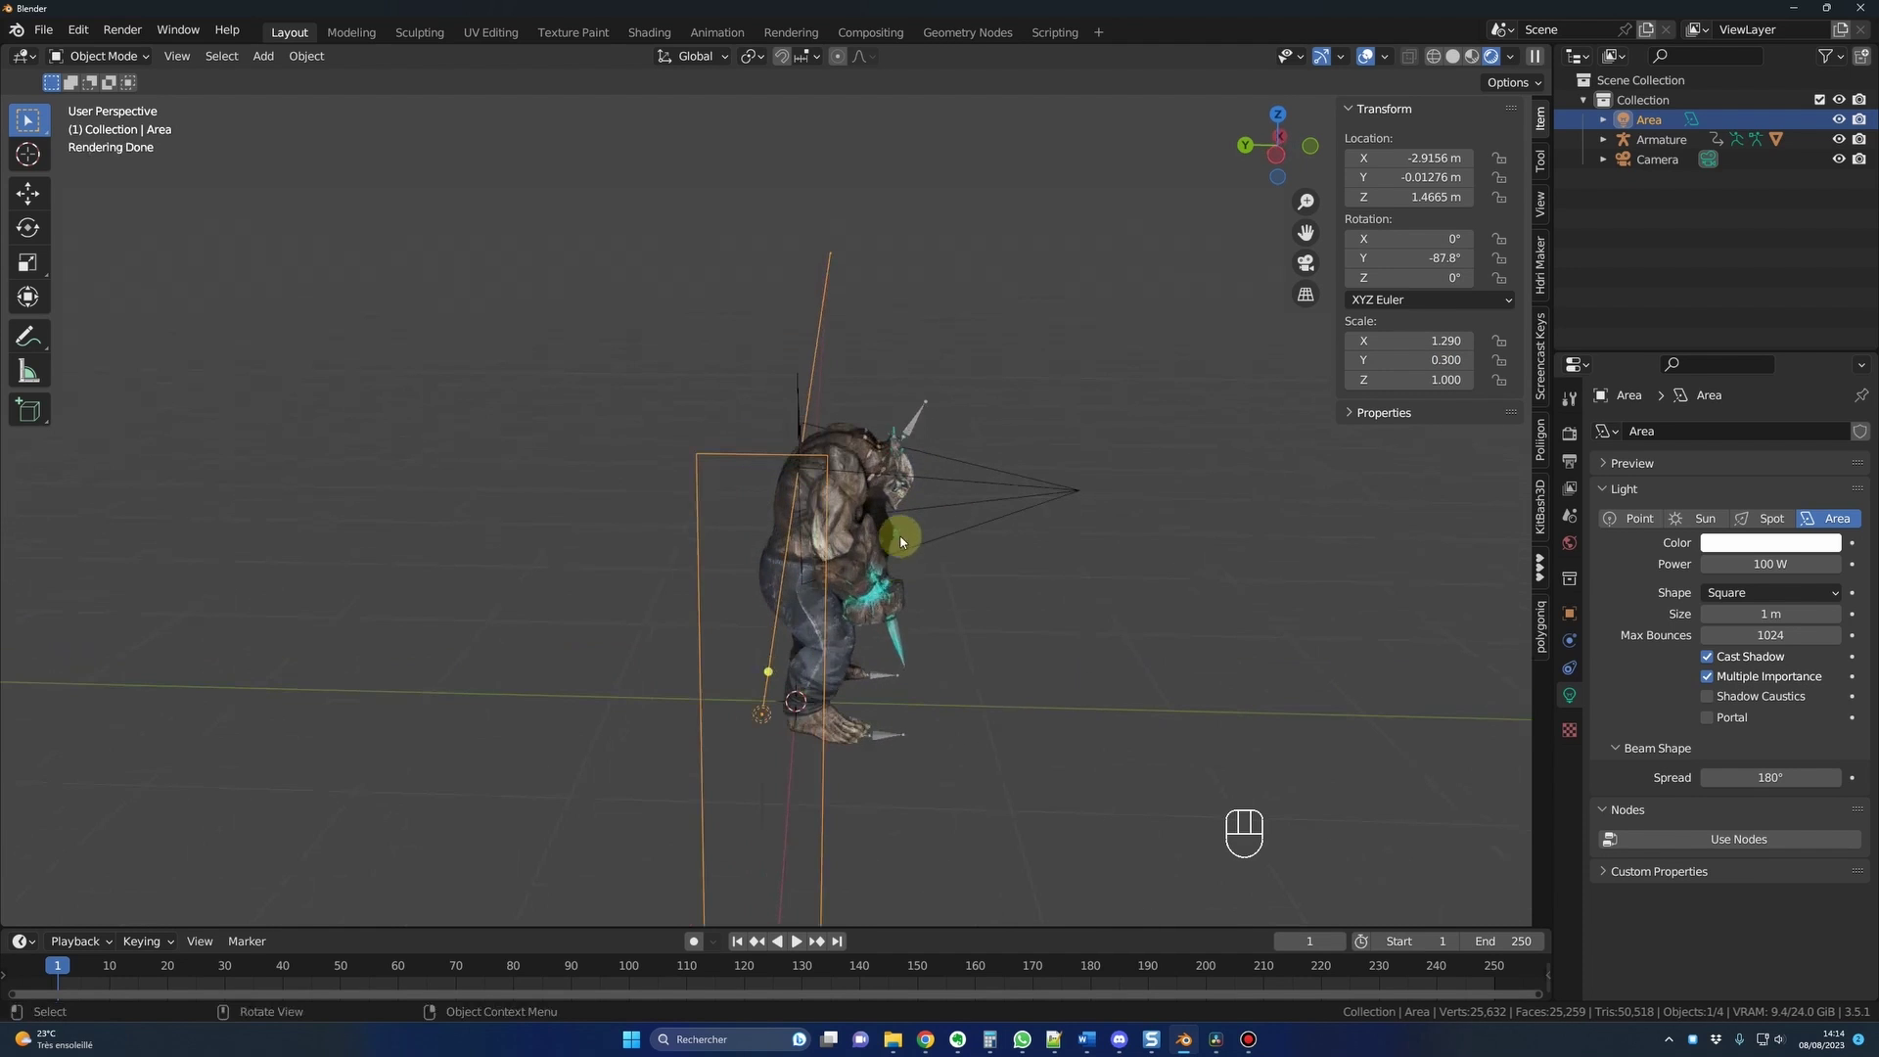
middle_drag(1026, 582, 835, 567)
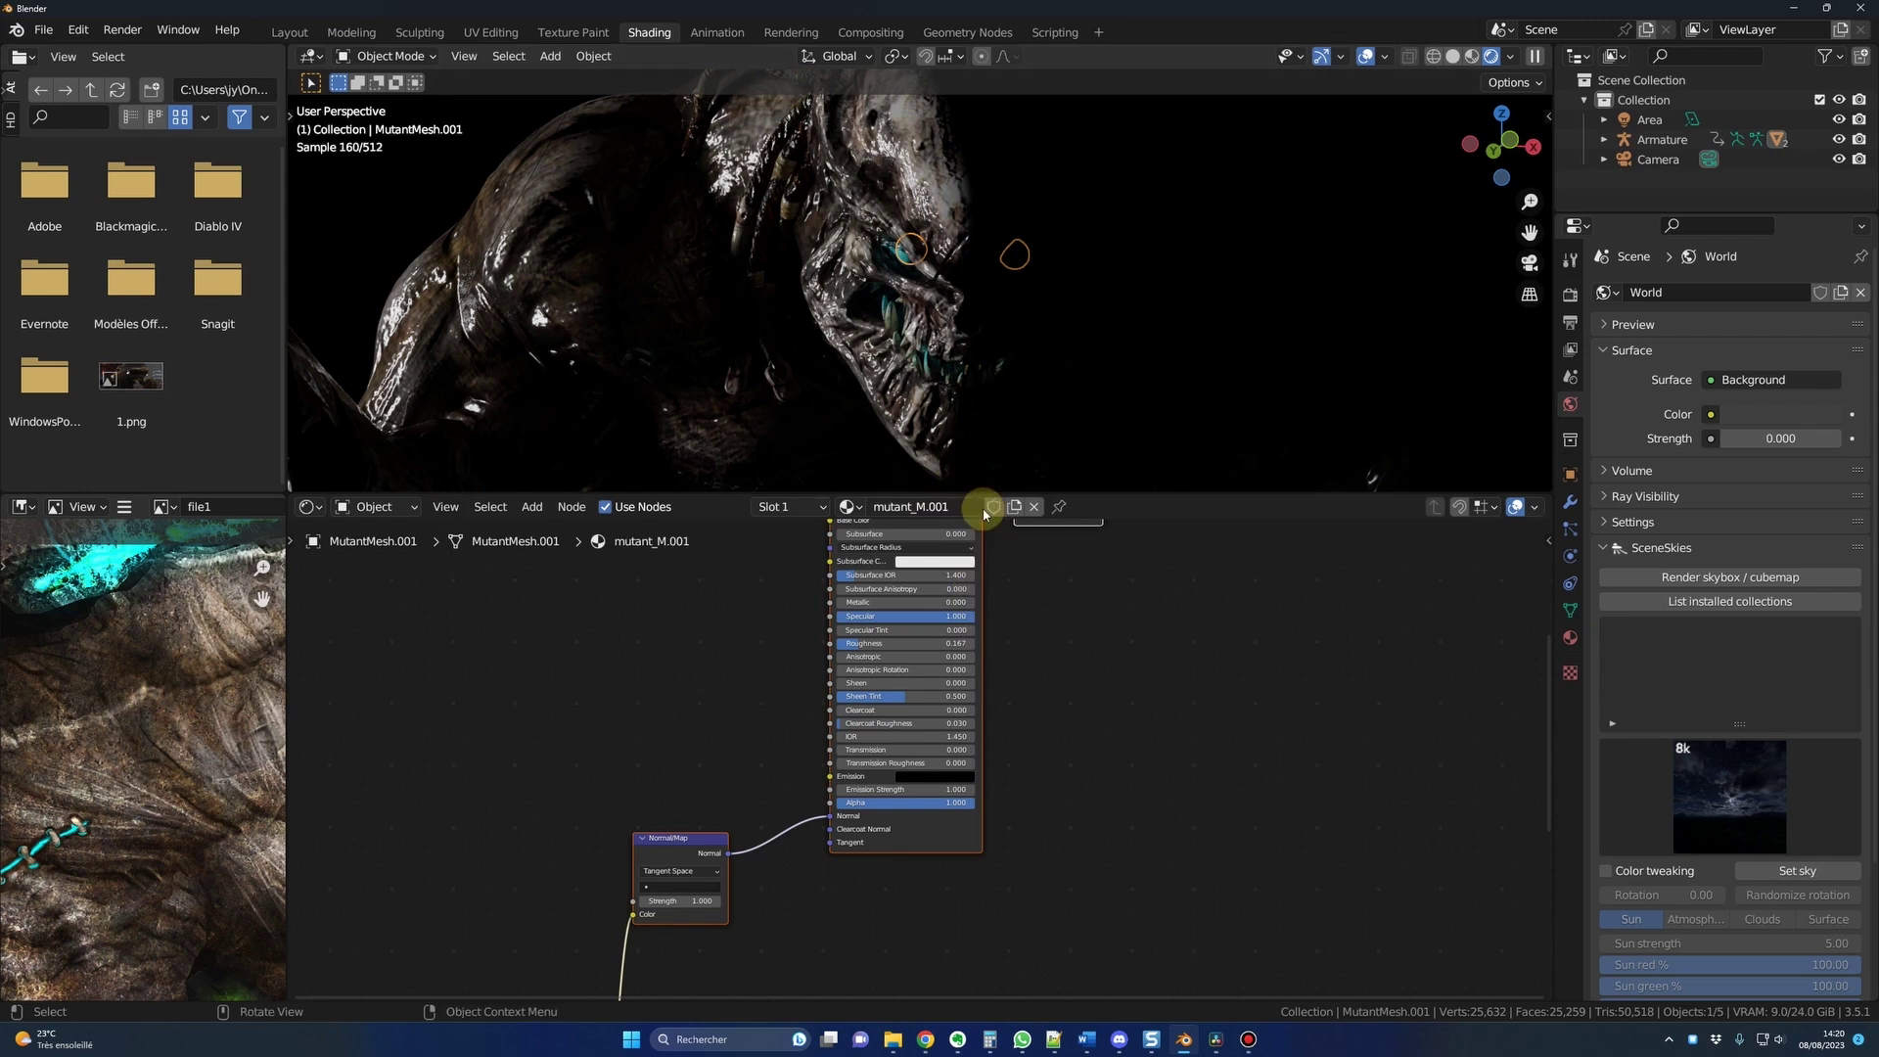
- Brighten the copied material's emission colour to red so the creature's eyes glow
middle_drag(949, 335, 1019, 318)
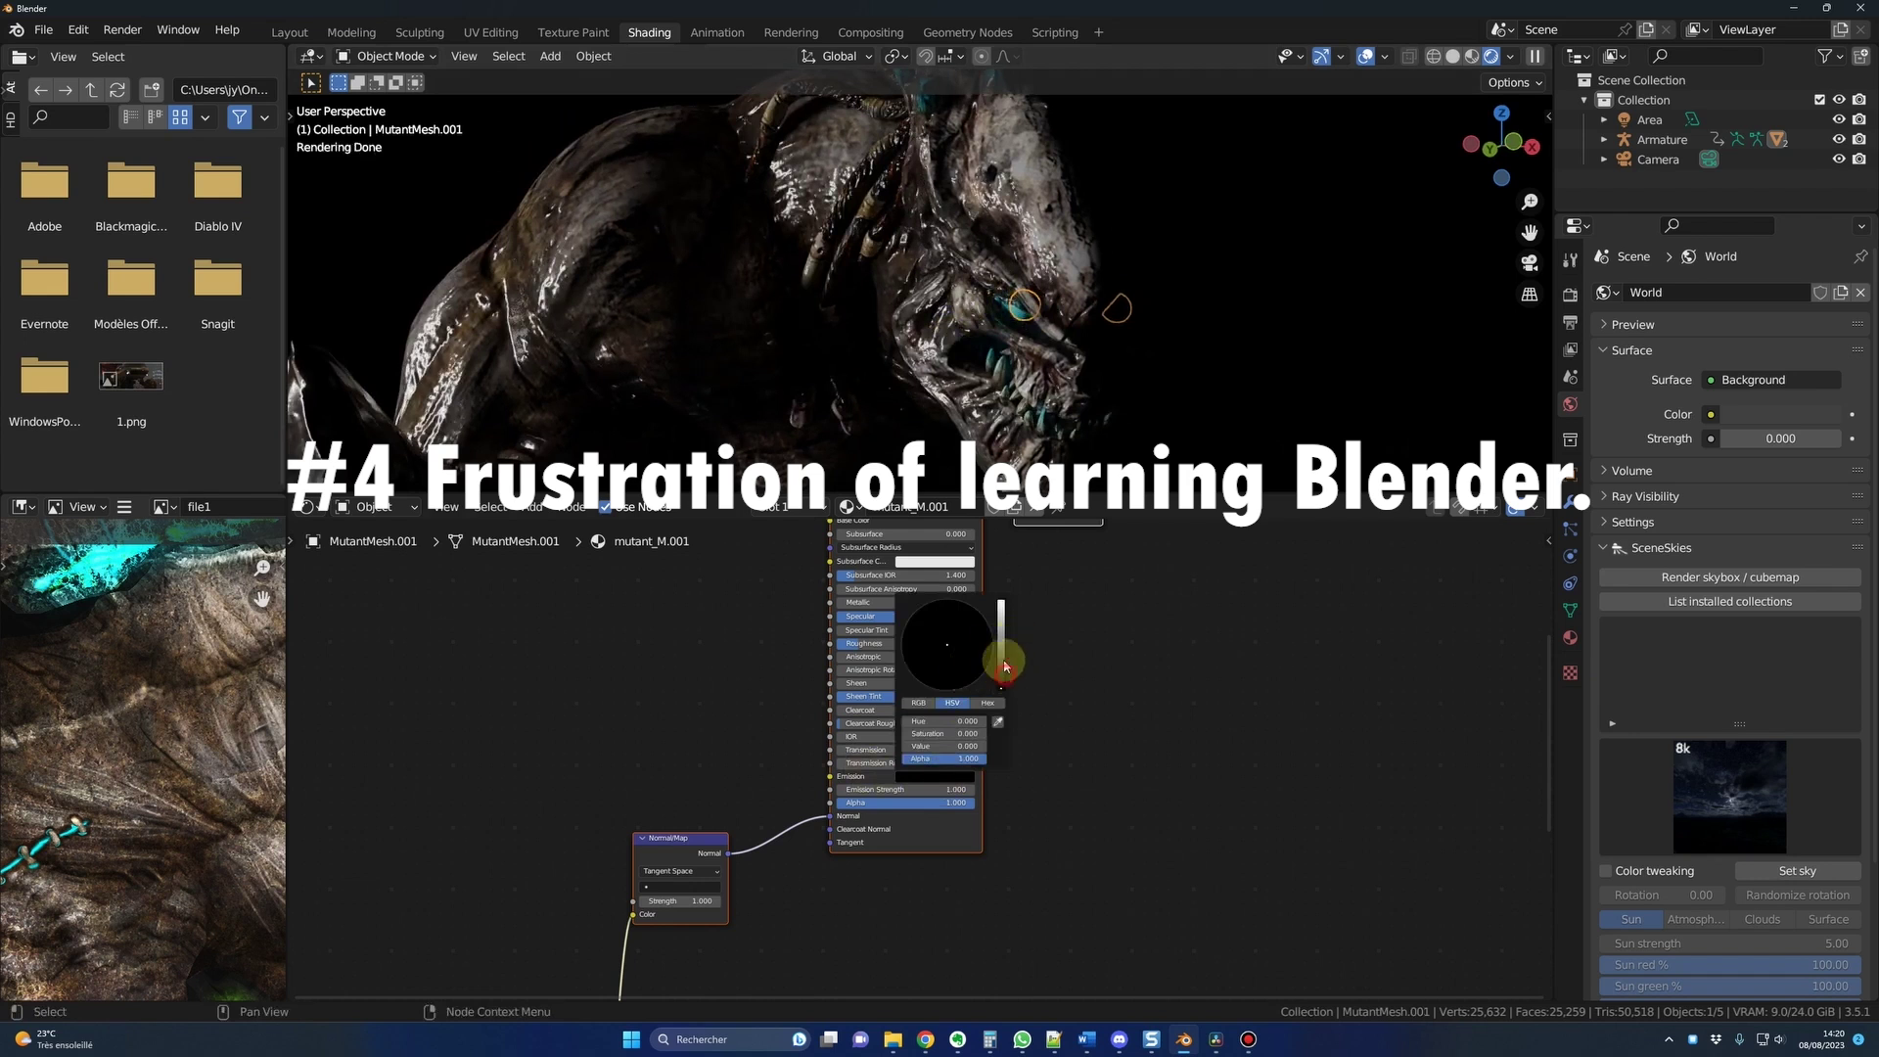
drag(1006, 683, 1001, 634)
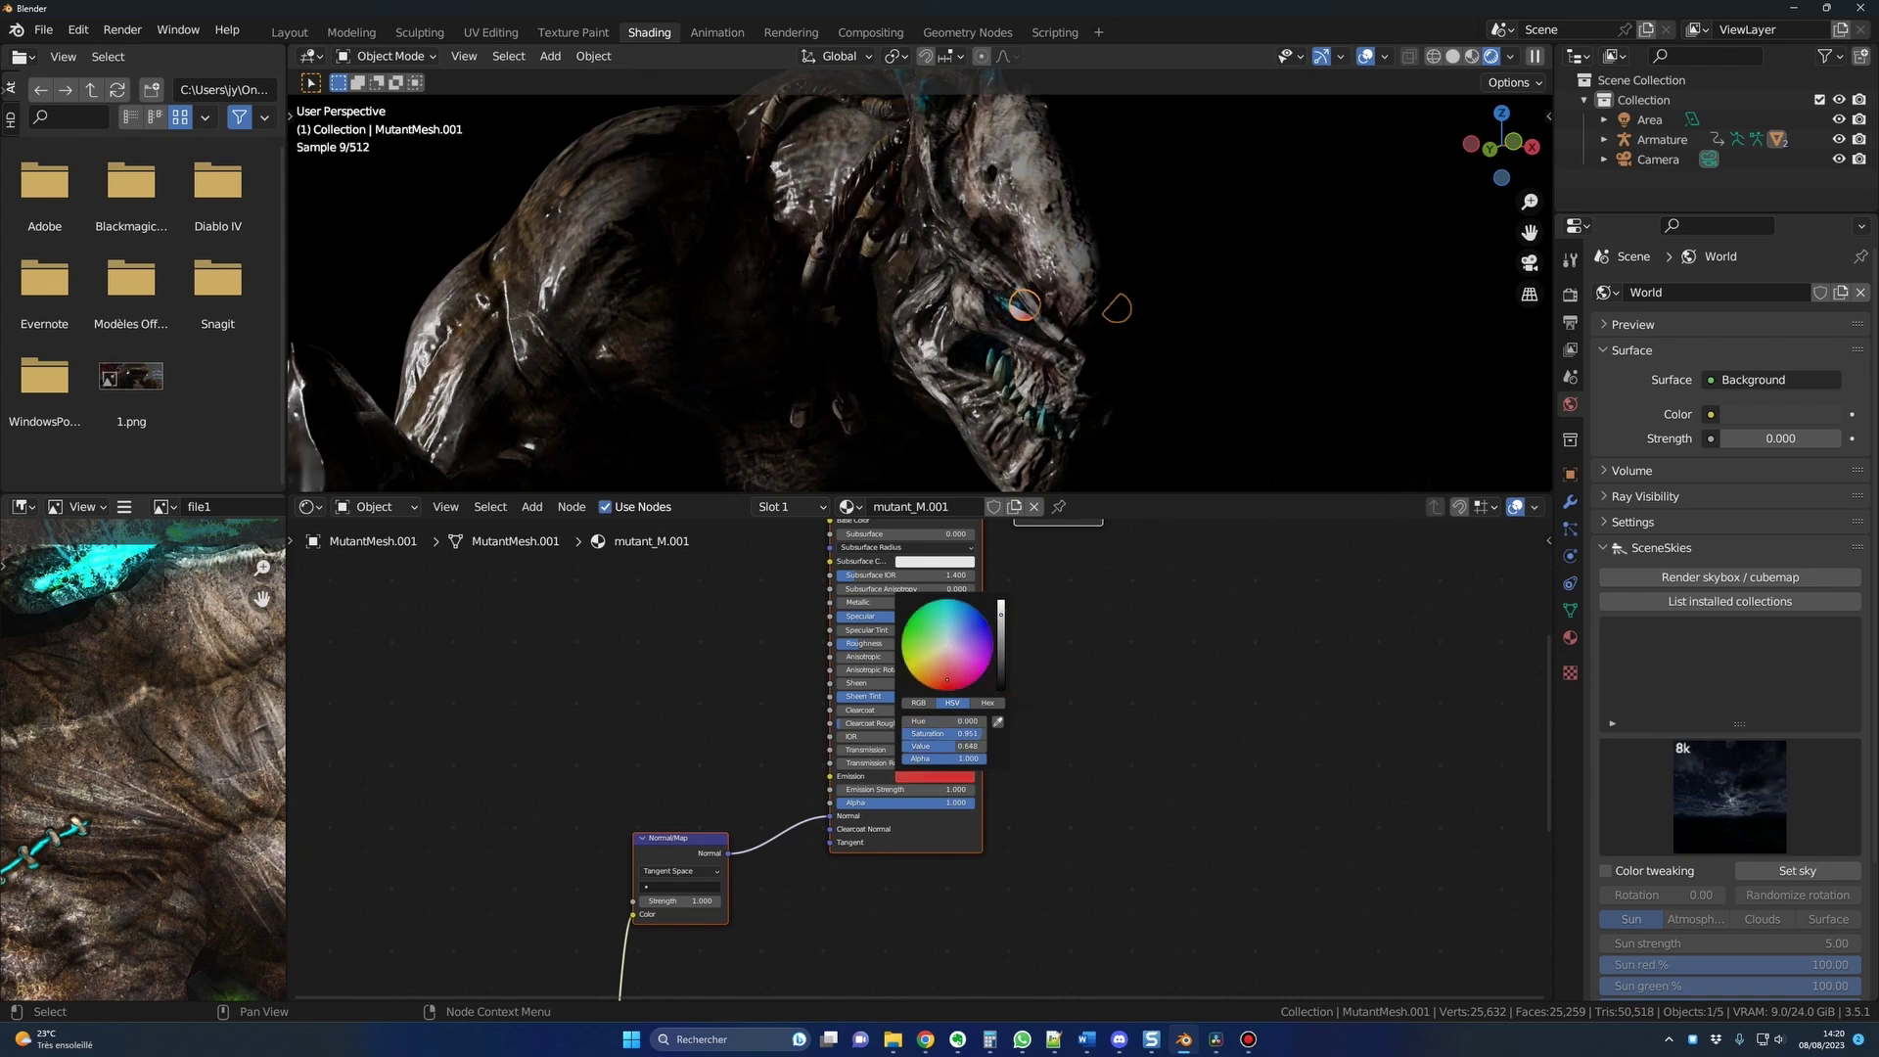
click(1150, 701)
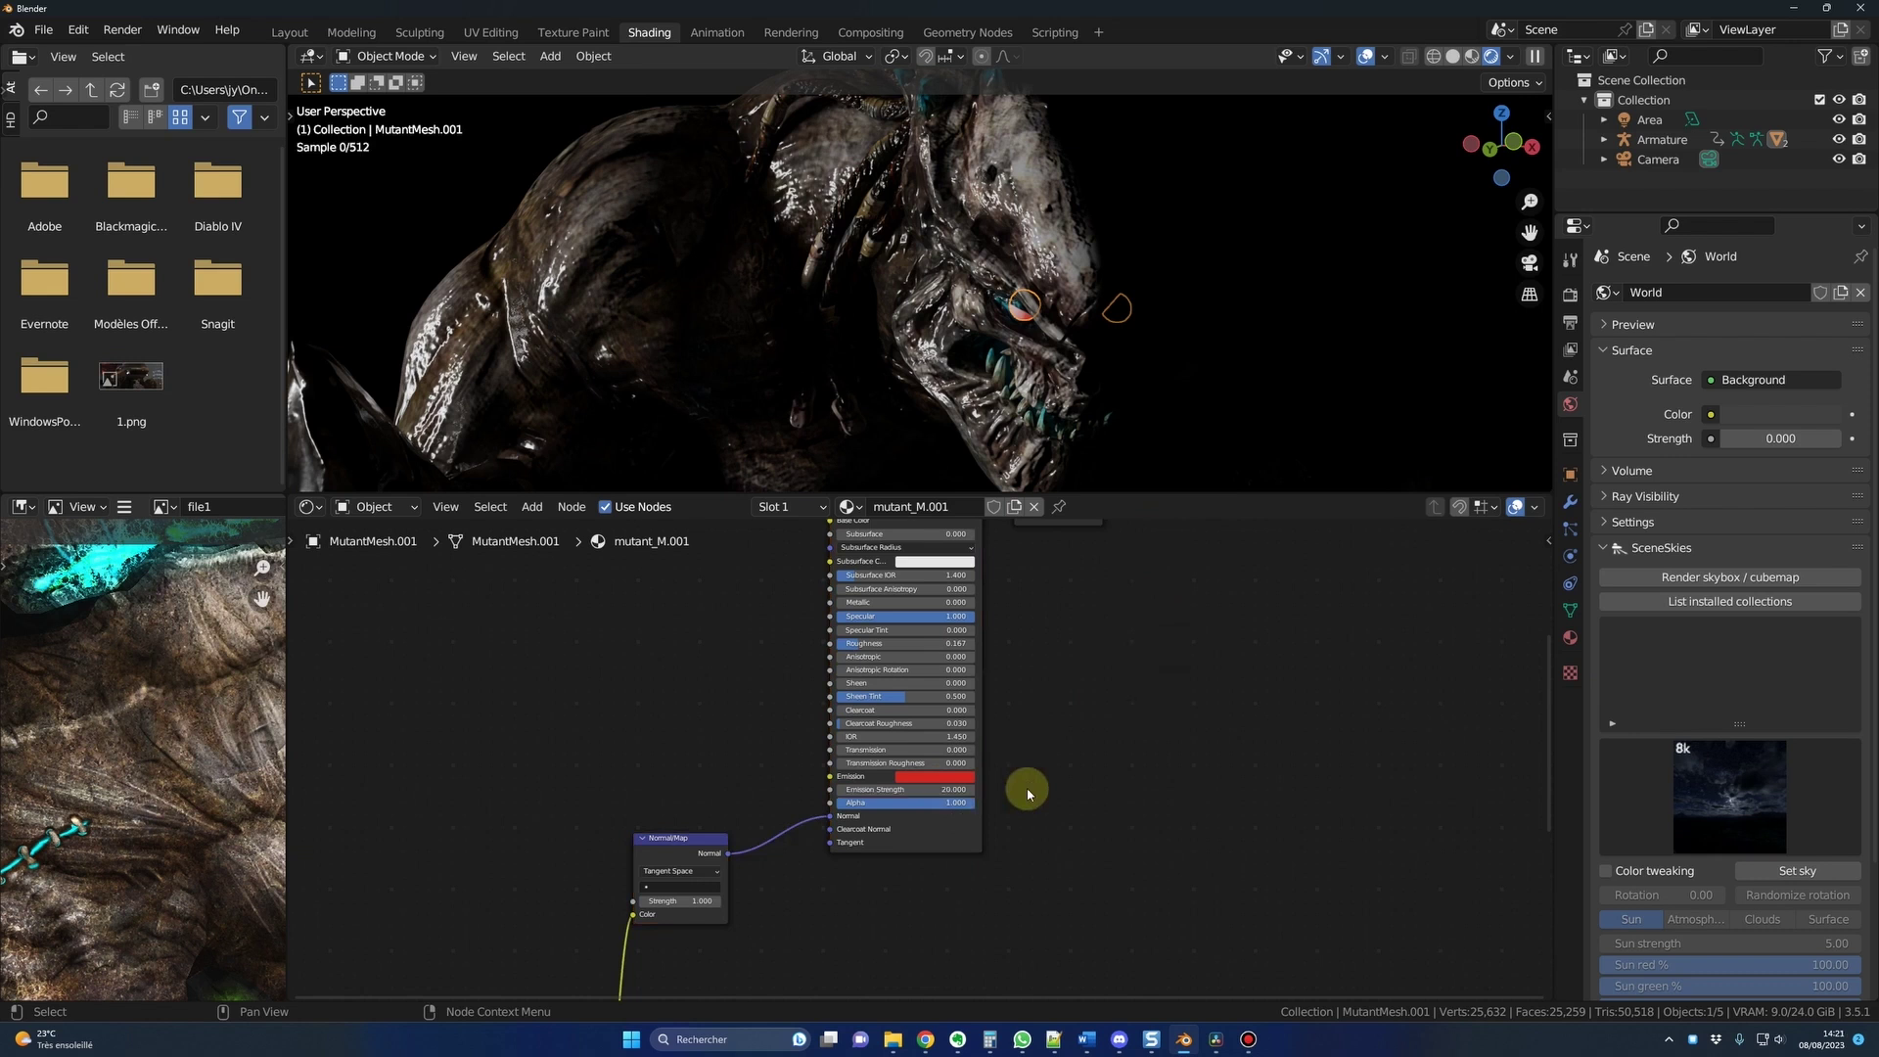
middle_drag(1179, 378, 1133, 370)
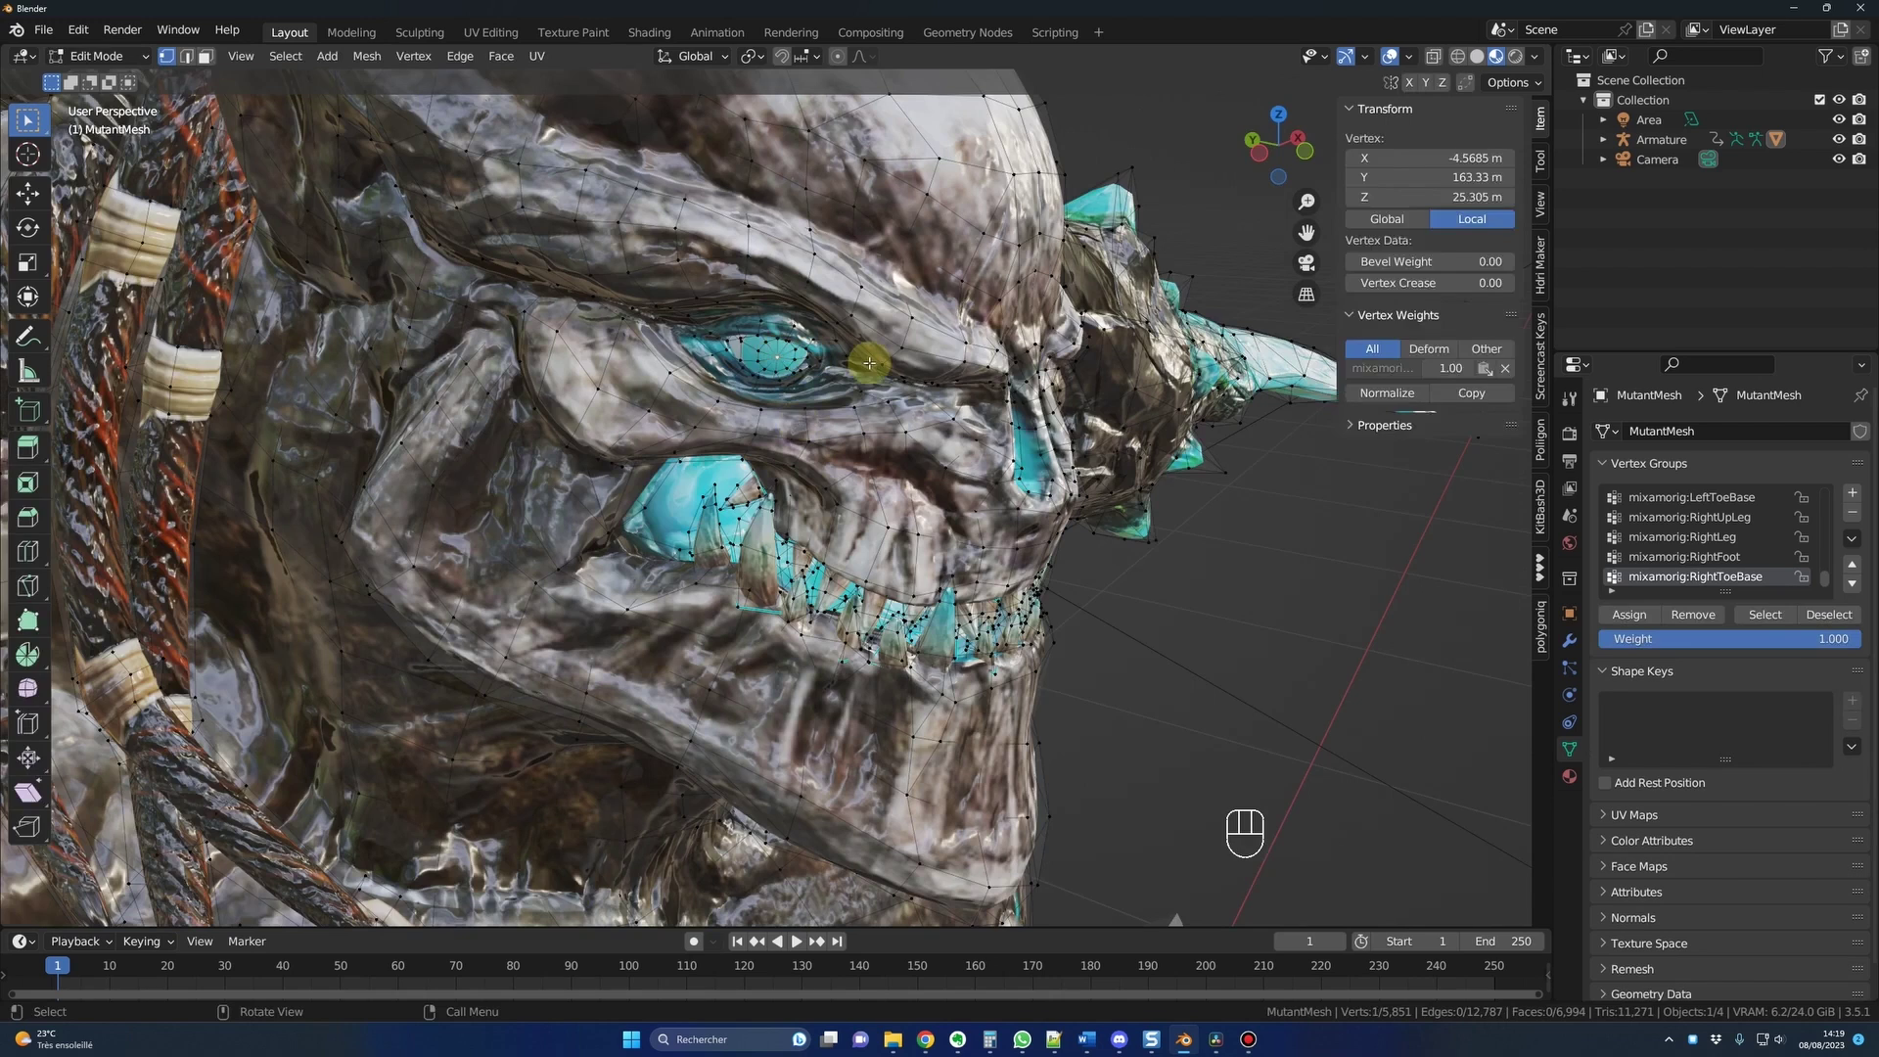
- Grow the eye selection twice with Ctrl+Numpad+ across the face, then open the Separate menu
key(ctrl+KP_Add)
key(ctrl+KP_Add)
key(ctrl+KP_Add)
key(ctrl+KP_Add)
key(ctrl+KP_Add)
key(ctrl+KP_Add)
key(ctrl+KP_Add)
key(ctrl+KP_Add)
key(ctrl+KP_Add)
key(ctrl+KP_Add)
key(ctrl+KP_Add)
key(ctrl+KP_Add)
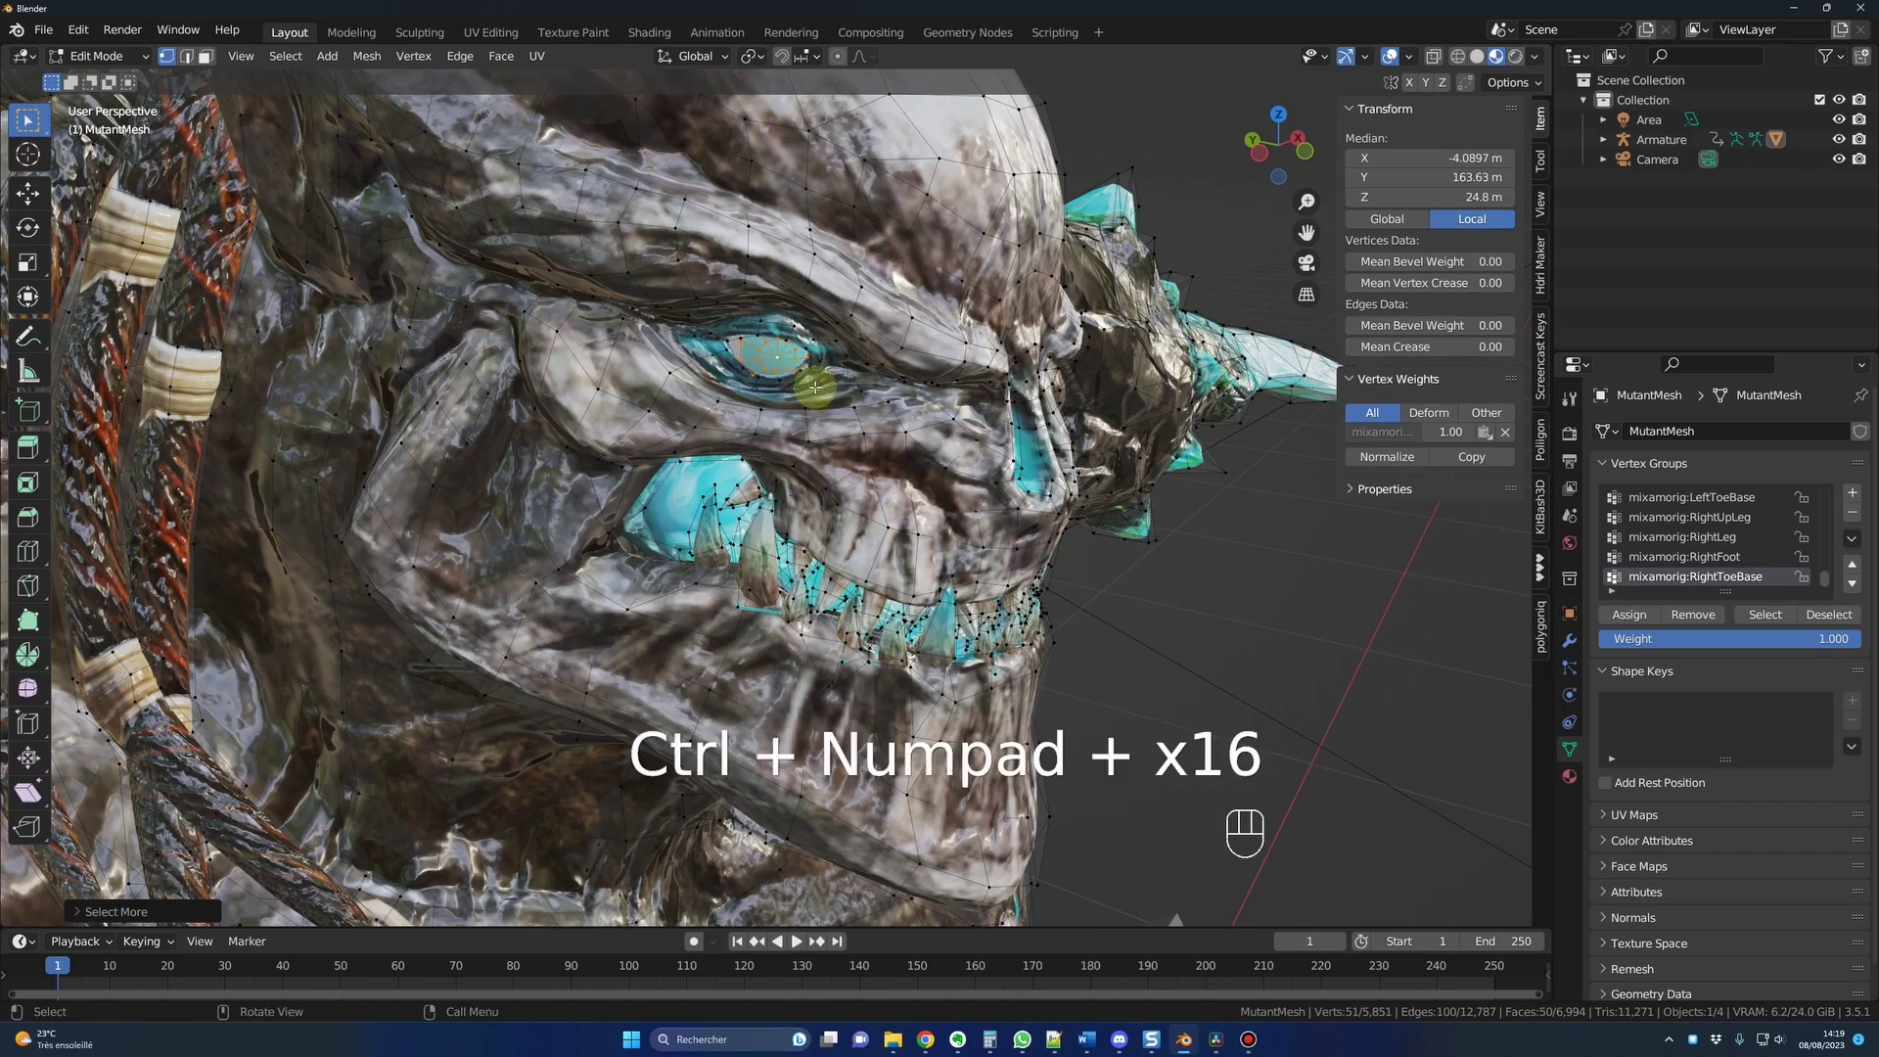
middle_drag(825, 446, 714, 397)
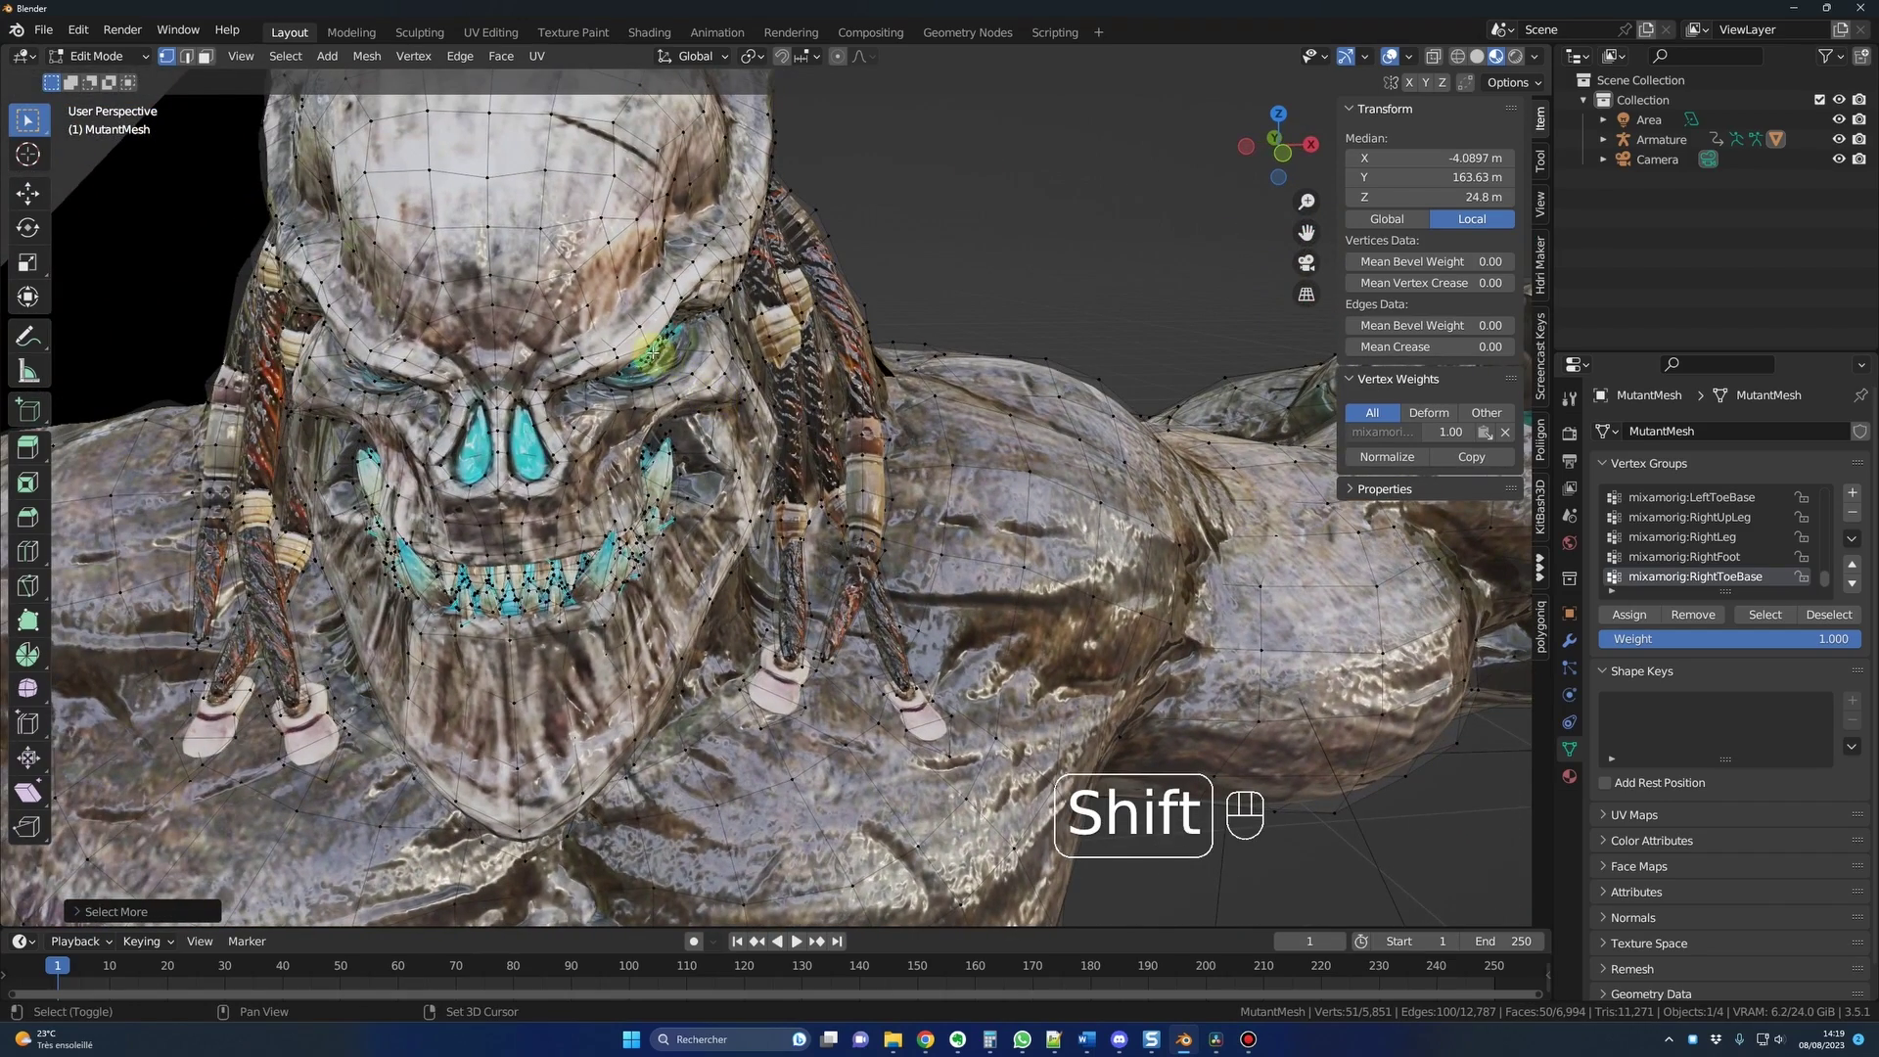
scroll(702, 413, up, 5)
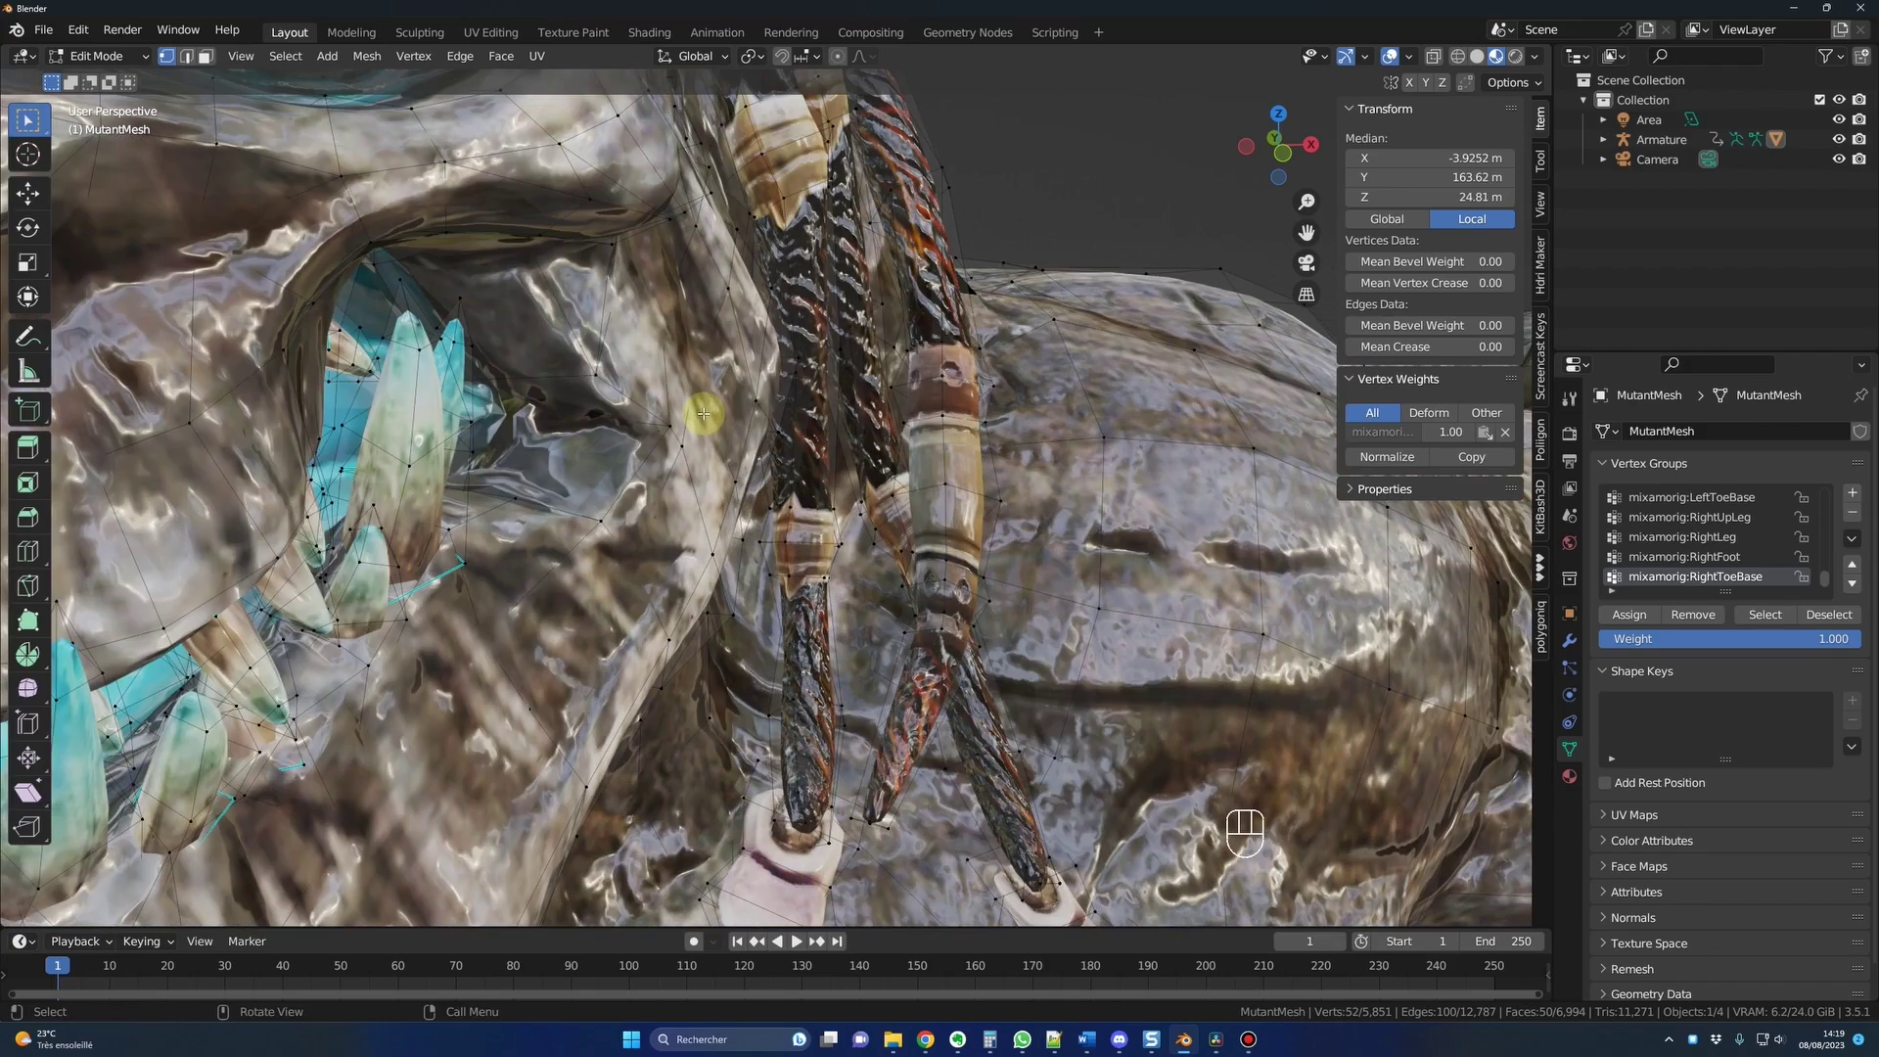
scroll(703, 413, down, 5)
mouse_move(703, 413)
middle_down()
mouse_move(685, 421)
mouse_move(734, 431)
middle_up()
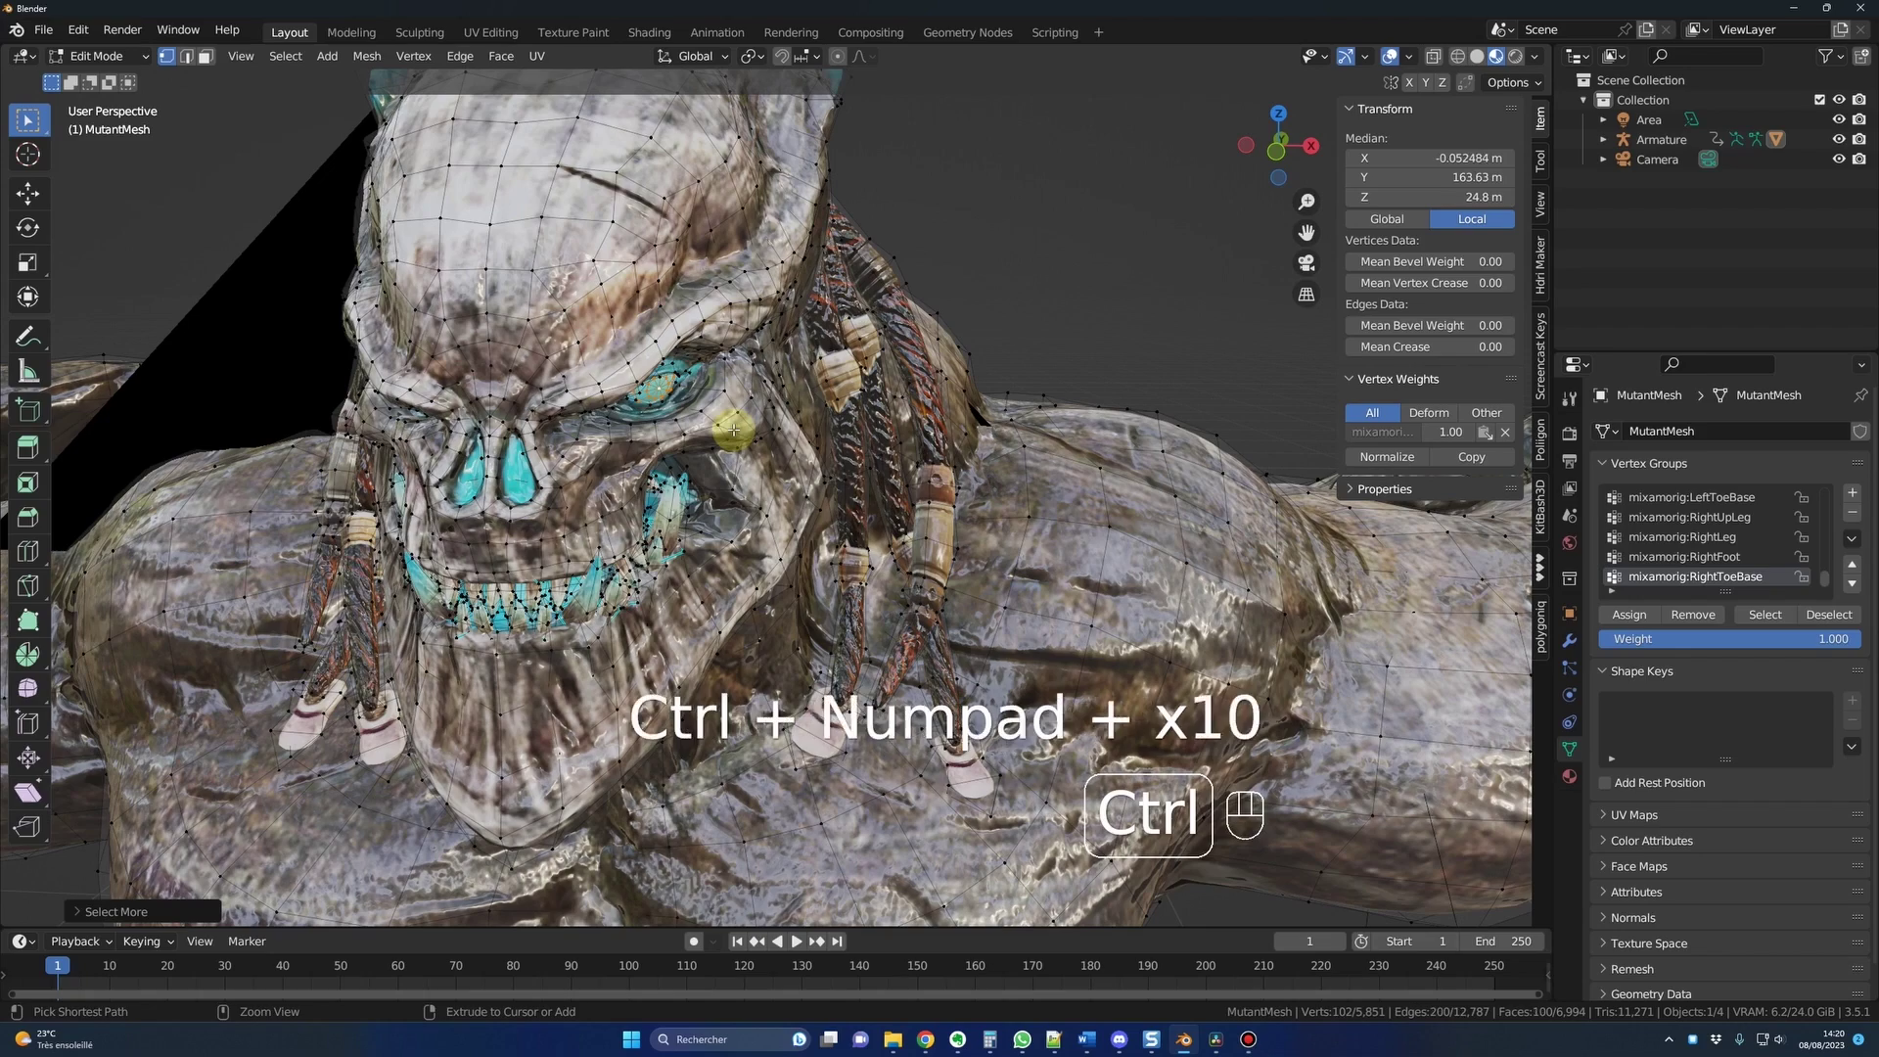
key(ctrl+KP_Add)
middle_drag(607, 412, 668, 411)
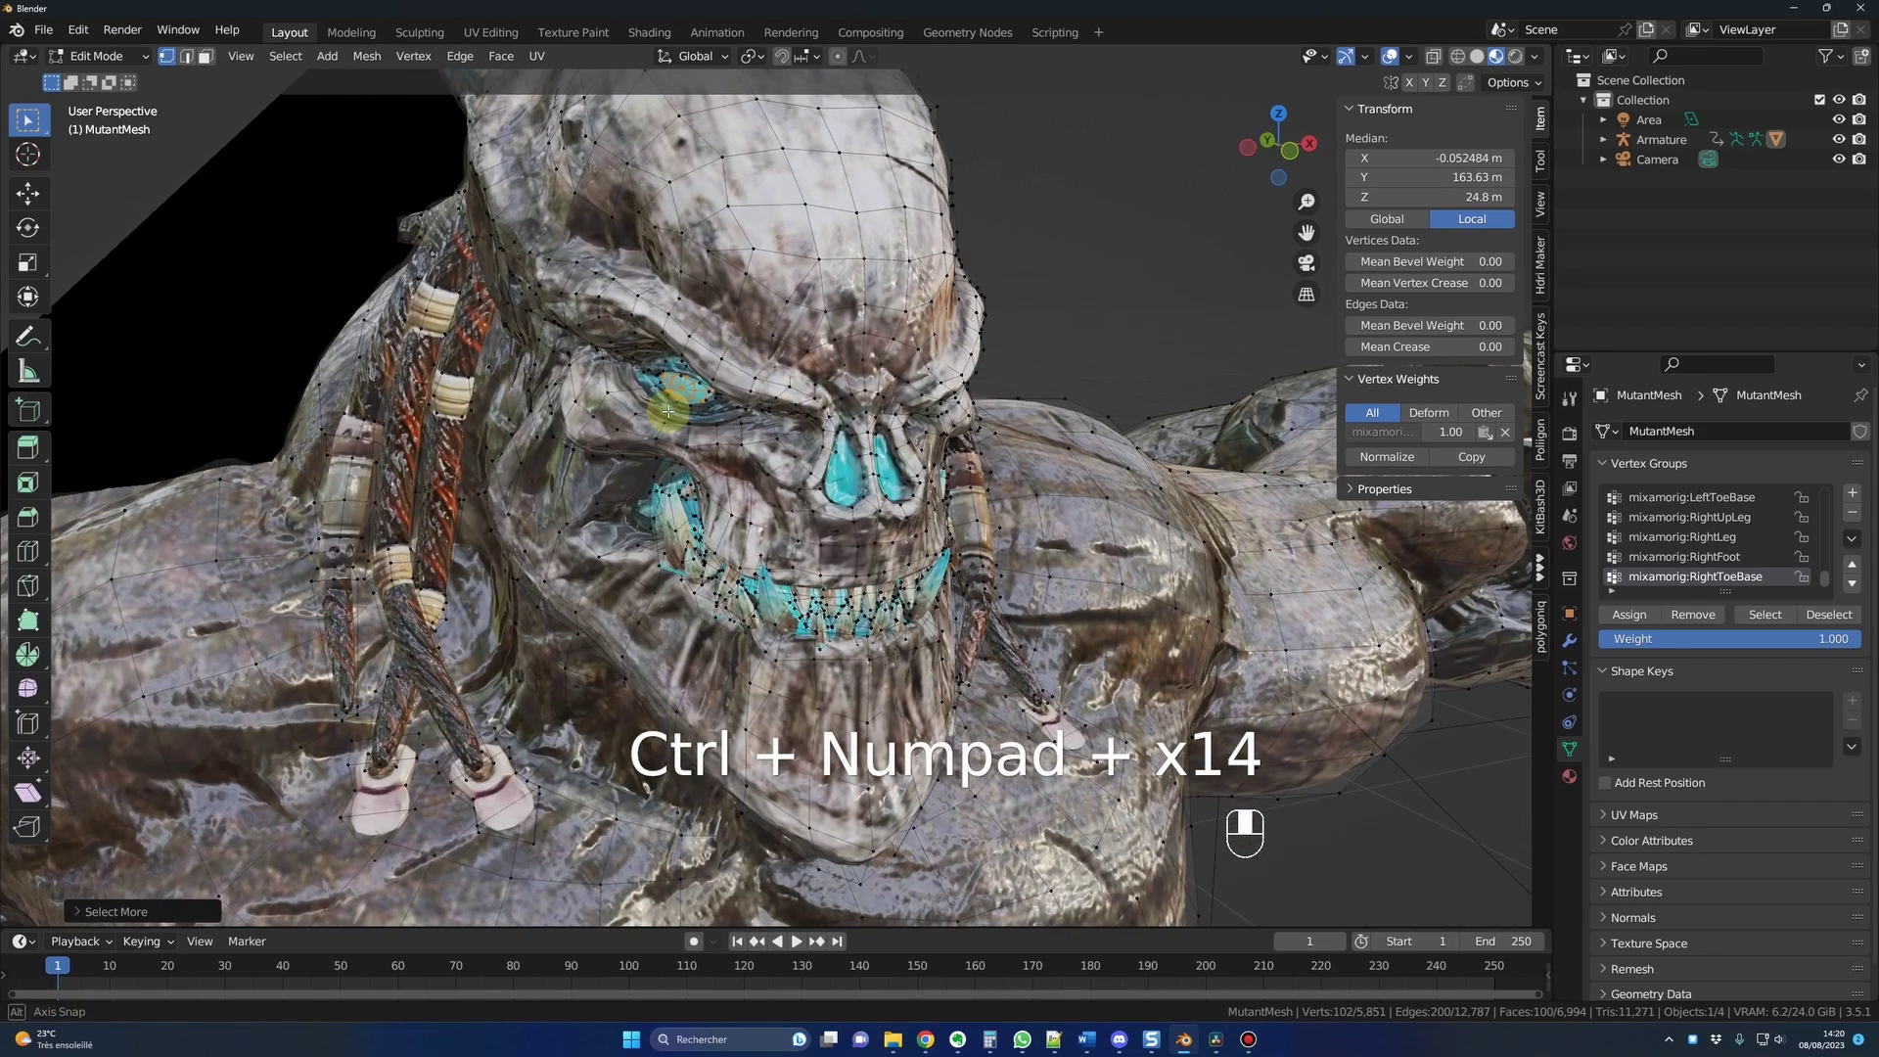
key(p)
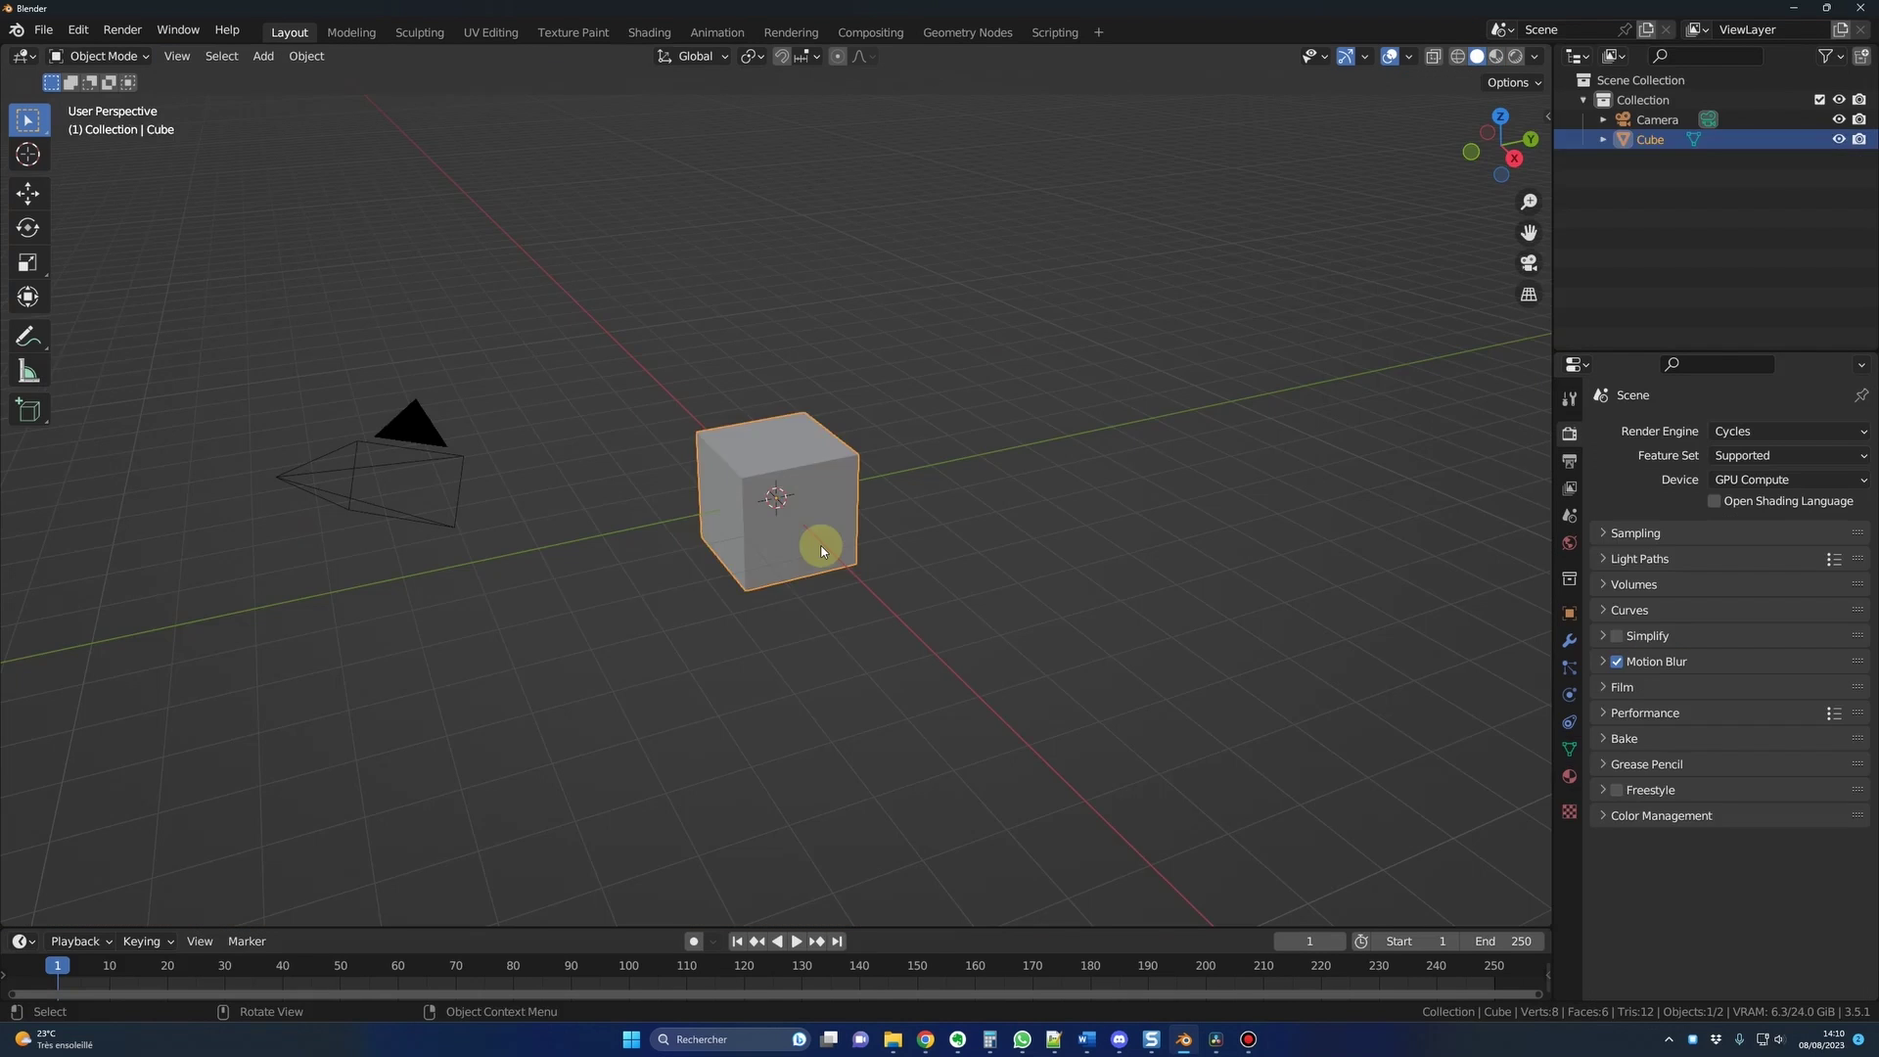
- Delete the default cube and import Mutant Breathing Idle slow.fbx from the Mixamo folder
key(Delete)
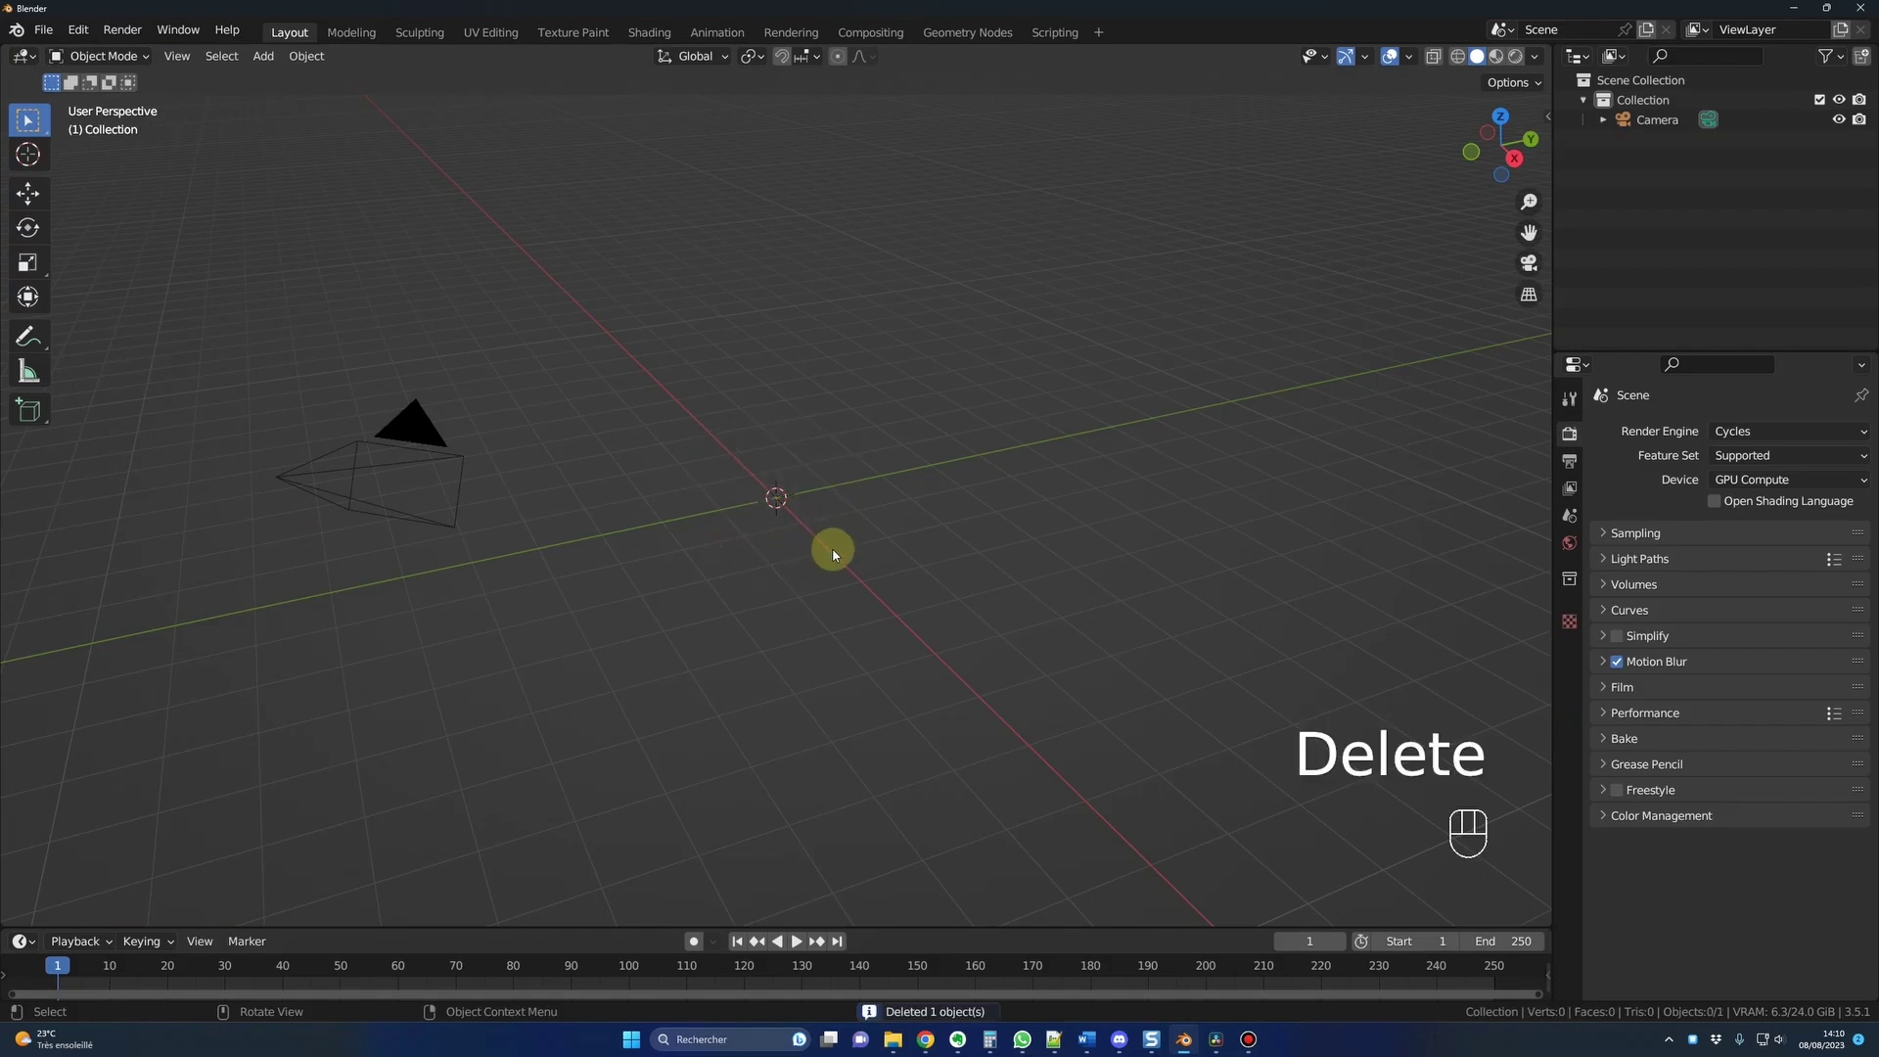
middle_drag(834, 555, 797, 542)
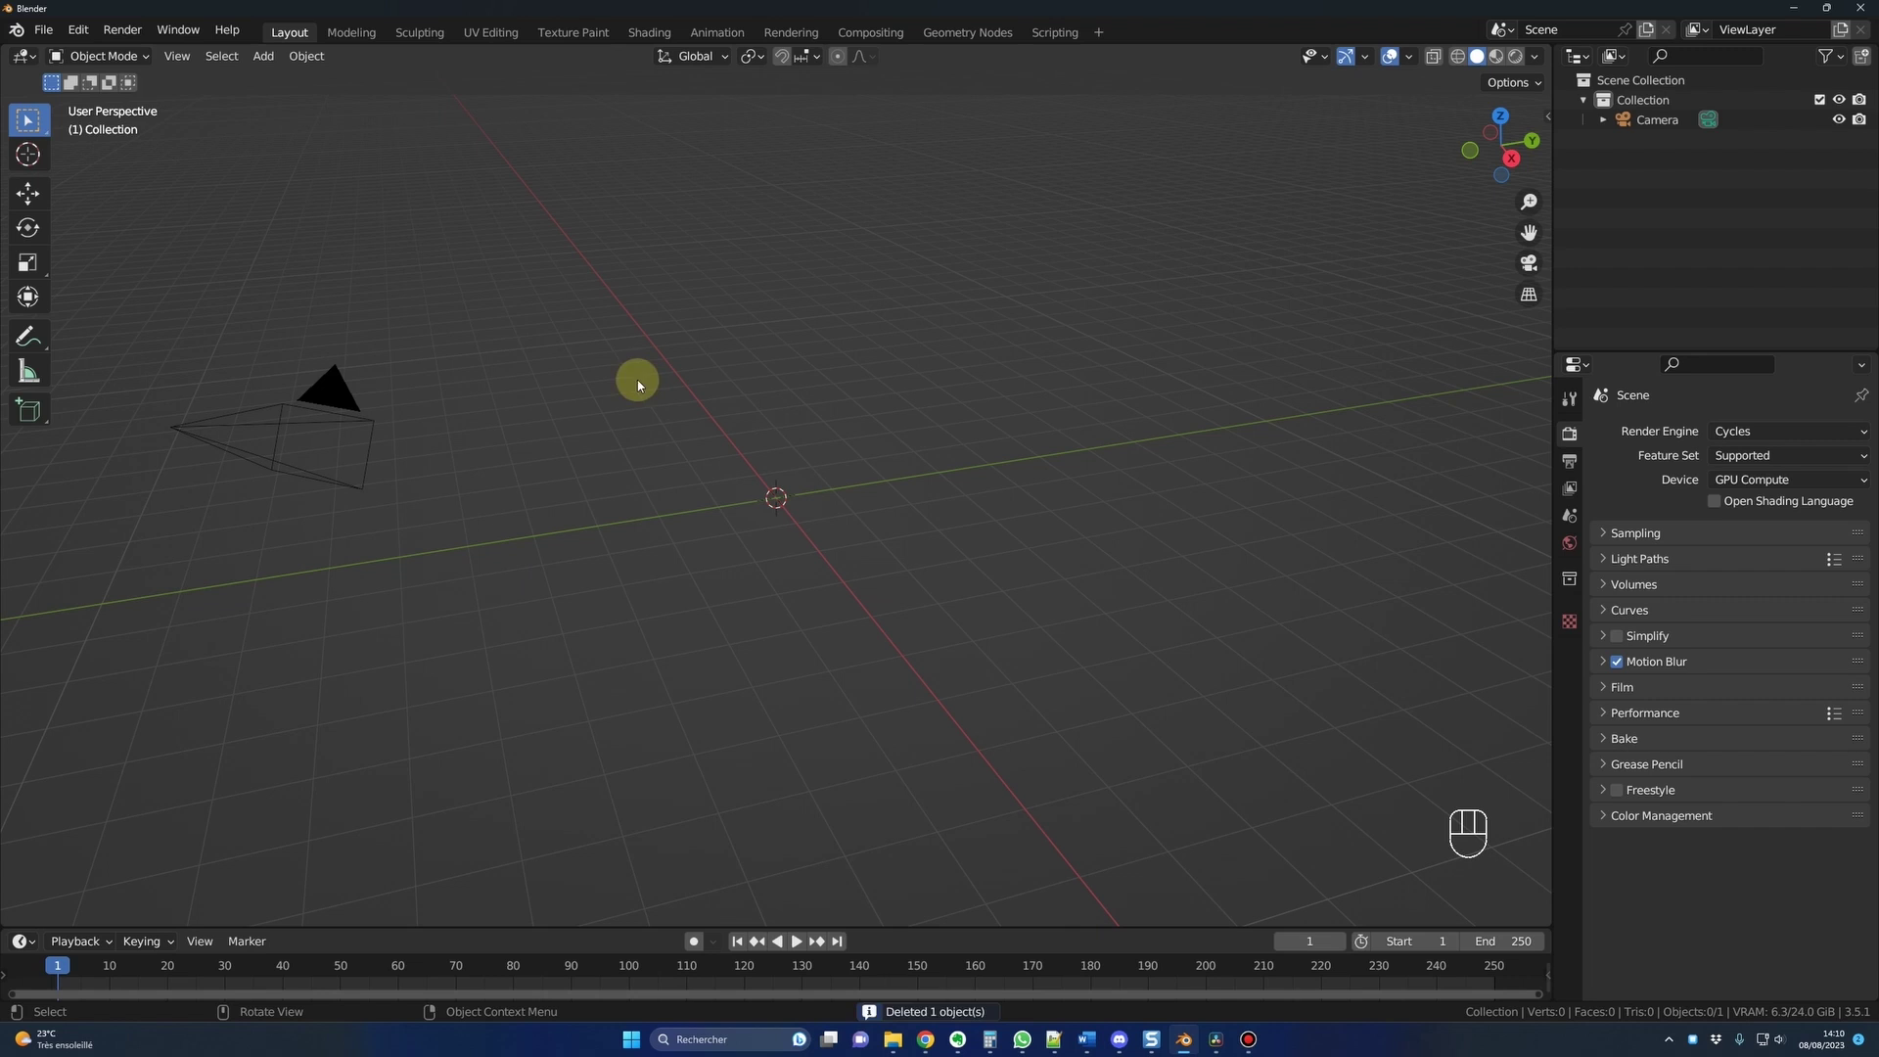
click(47, 30)
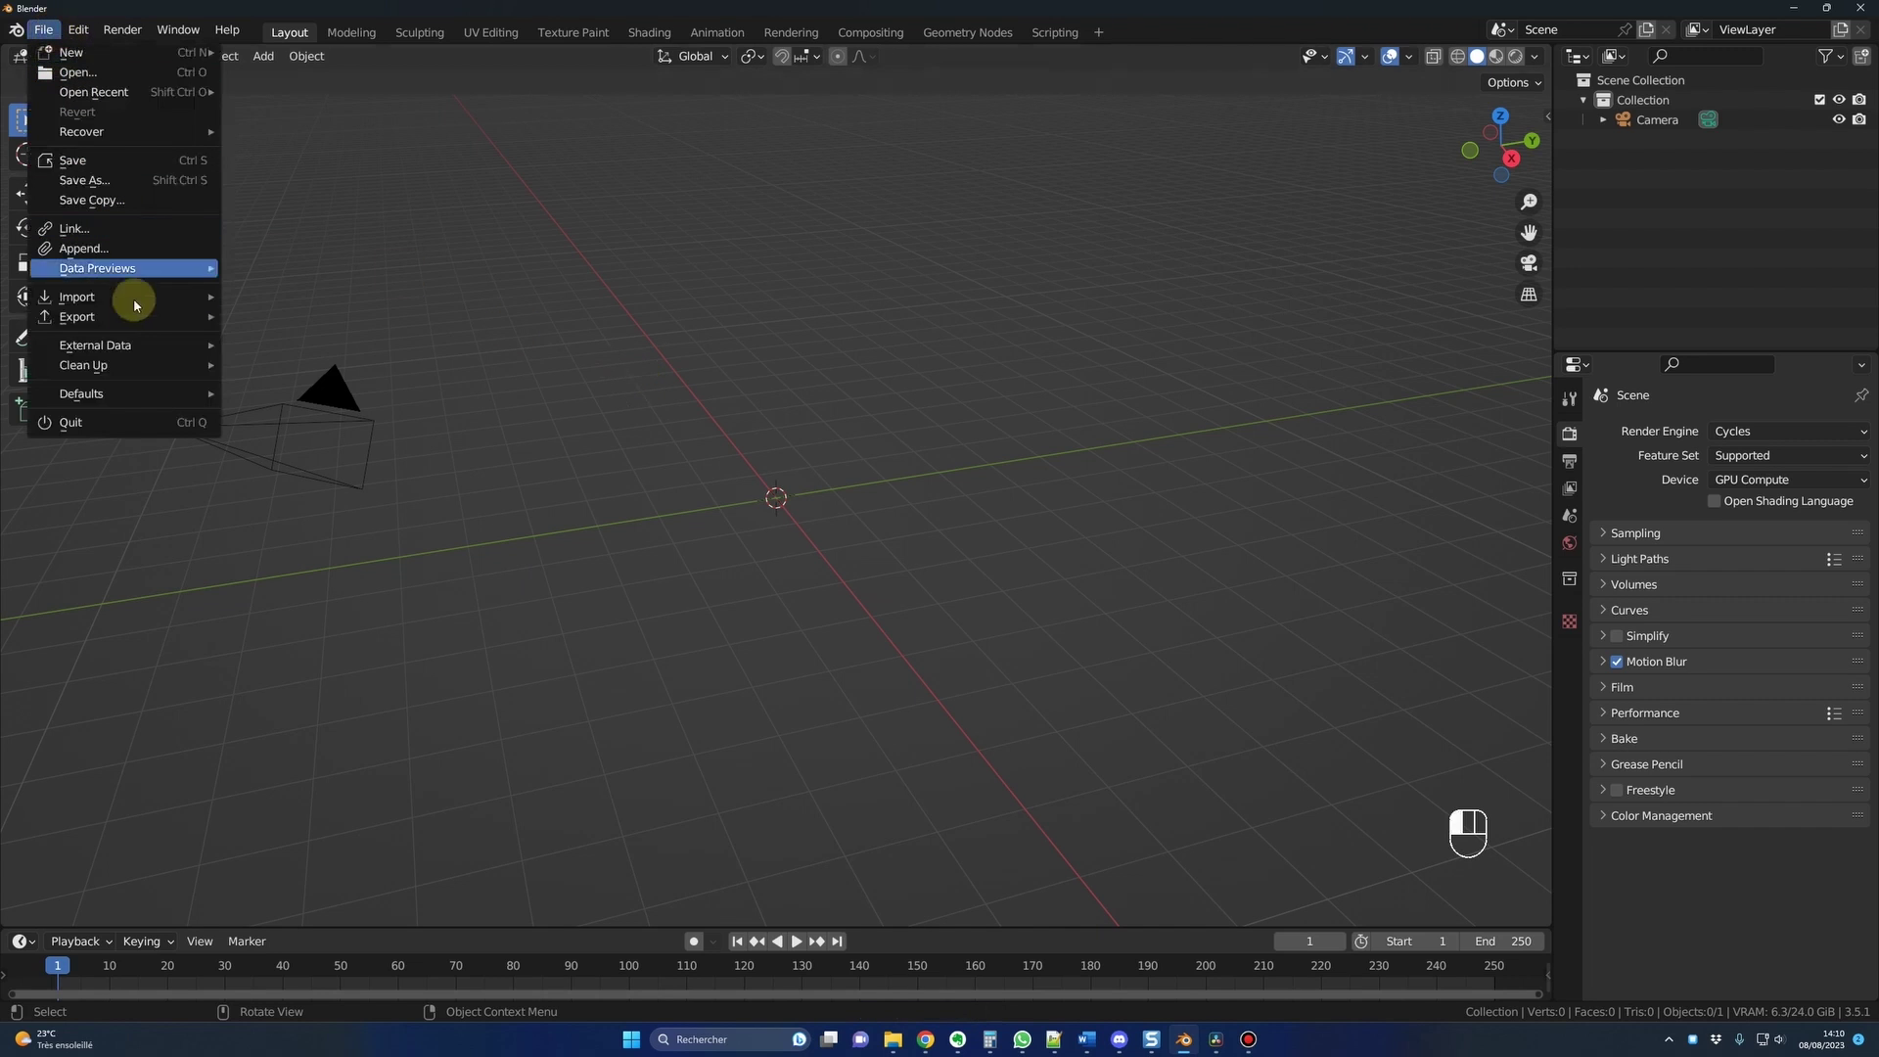
mouse_move(134, 298)
click(309, 515)
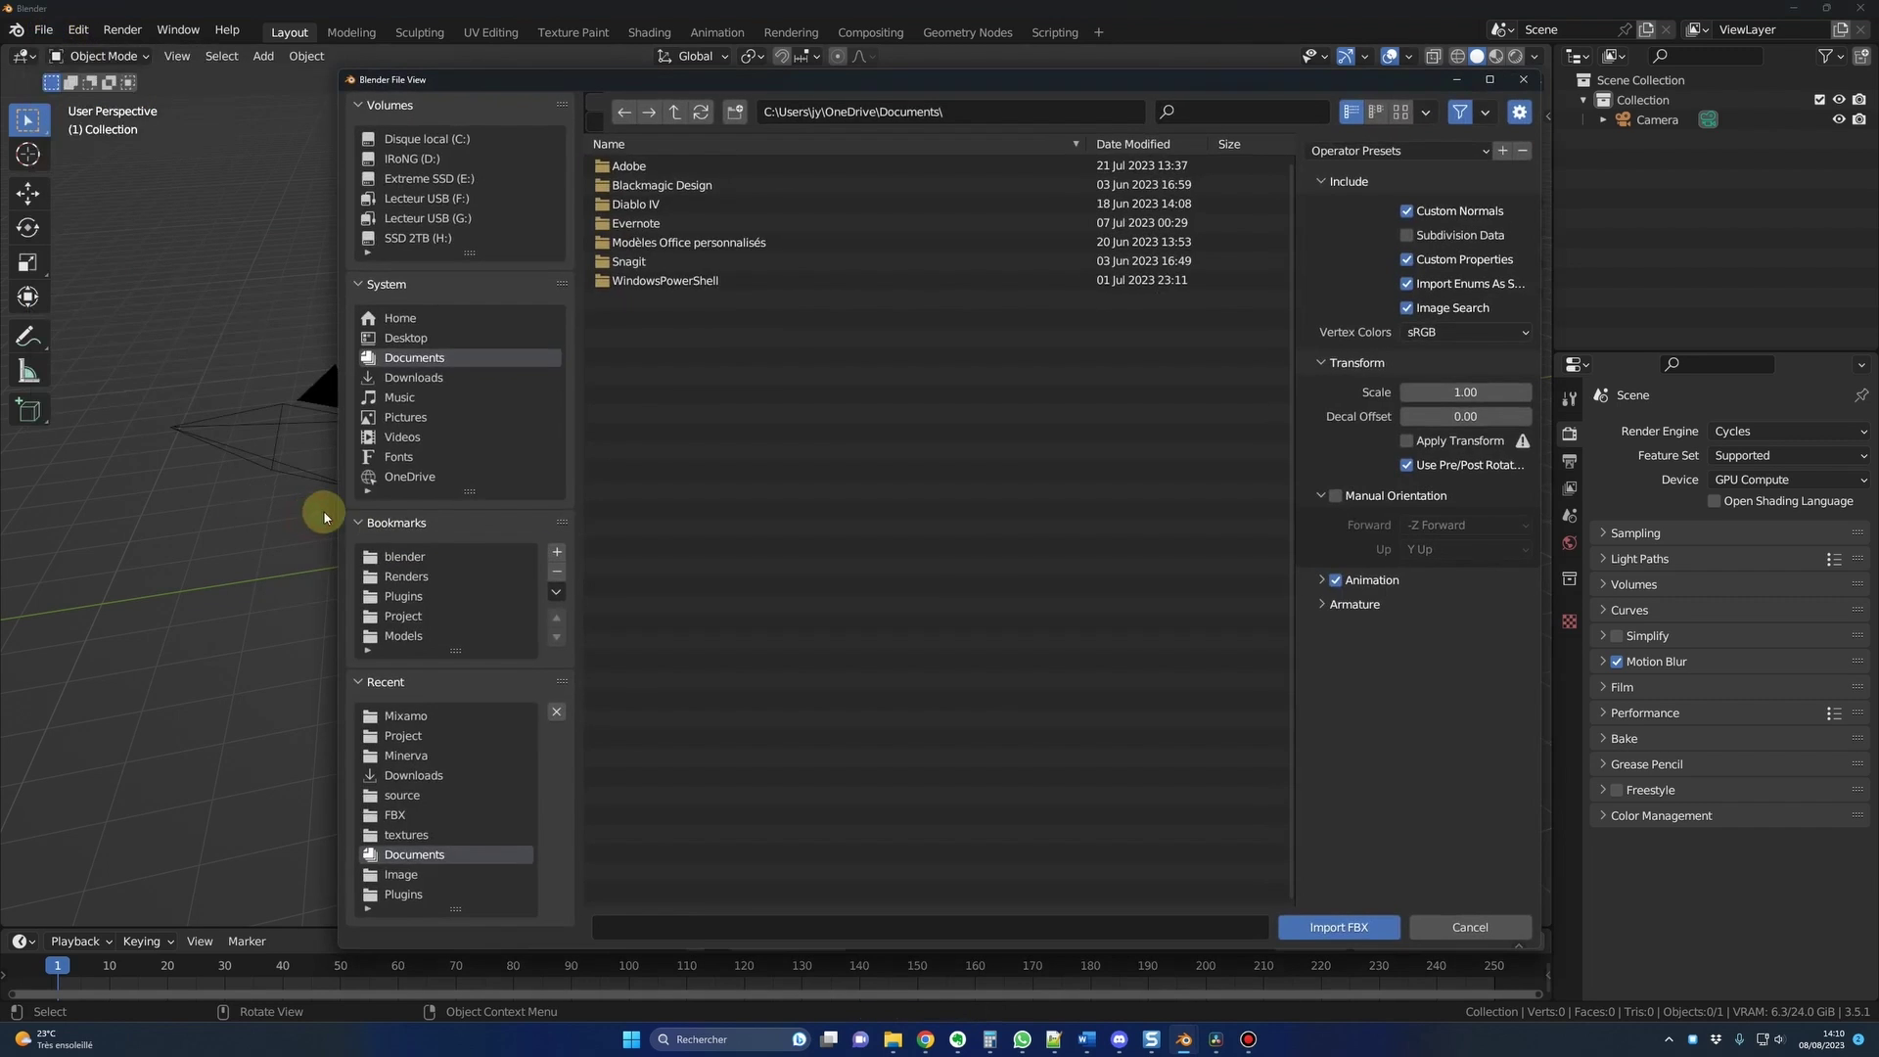
click(421, 708)
double_click(705, 266)
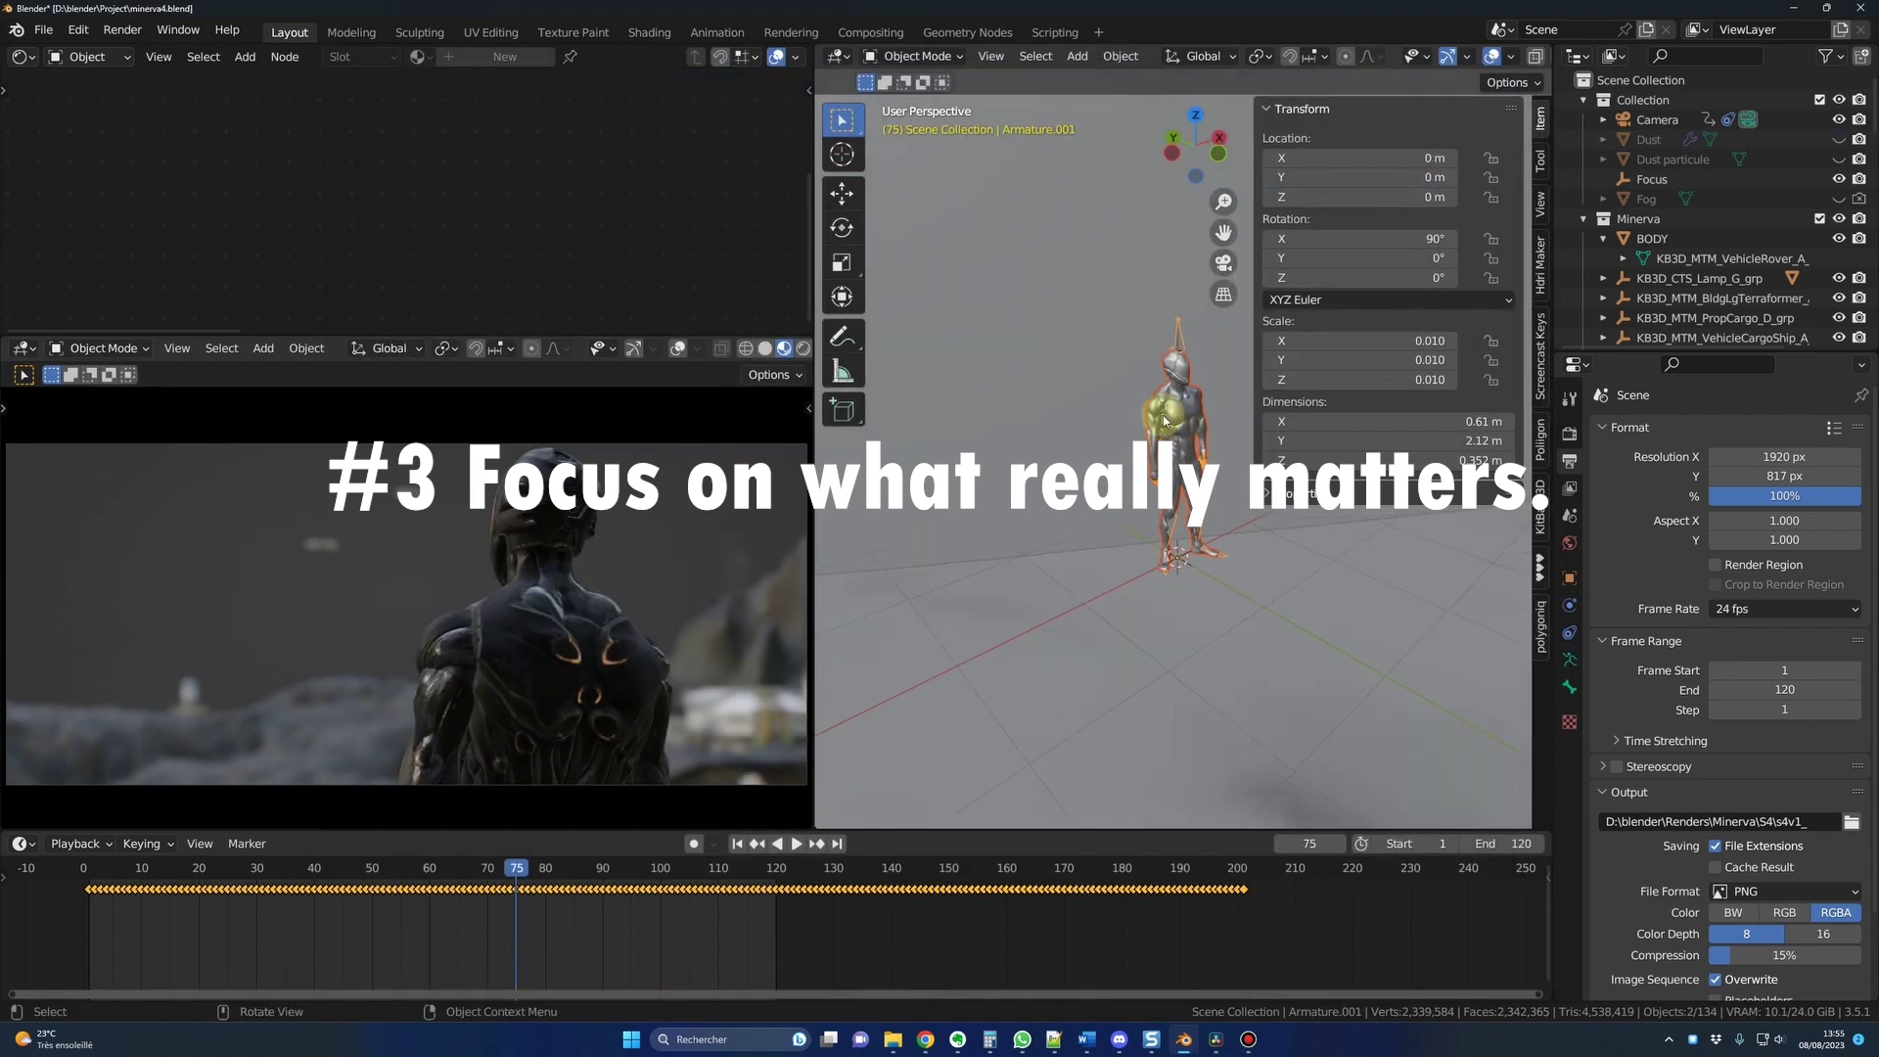
- Jump back to the first animation frame and hide the sidebar to widen the view
key(shift+Left)
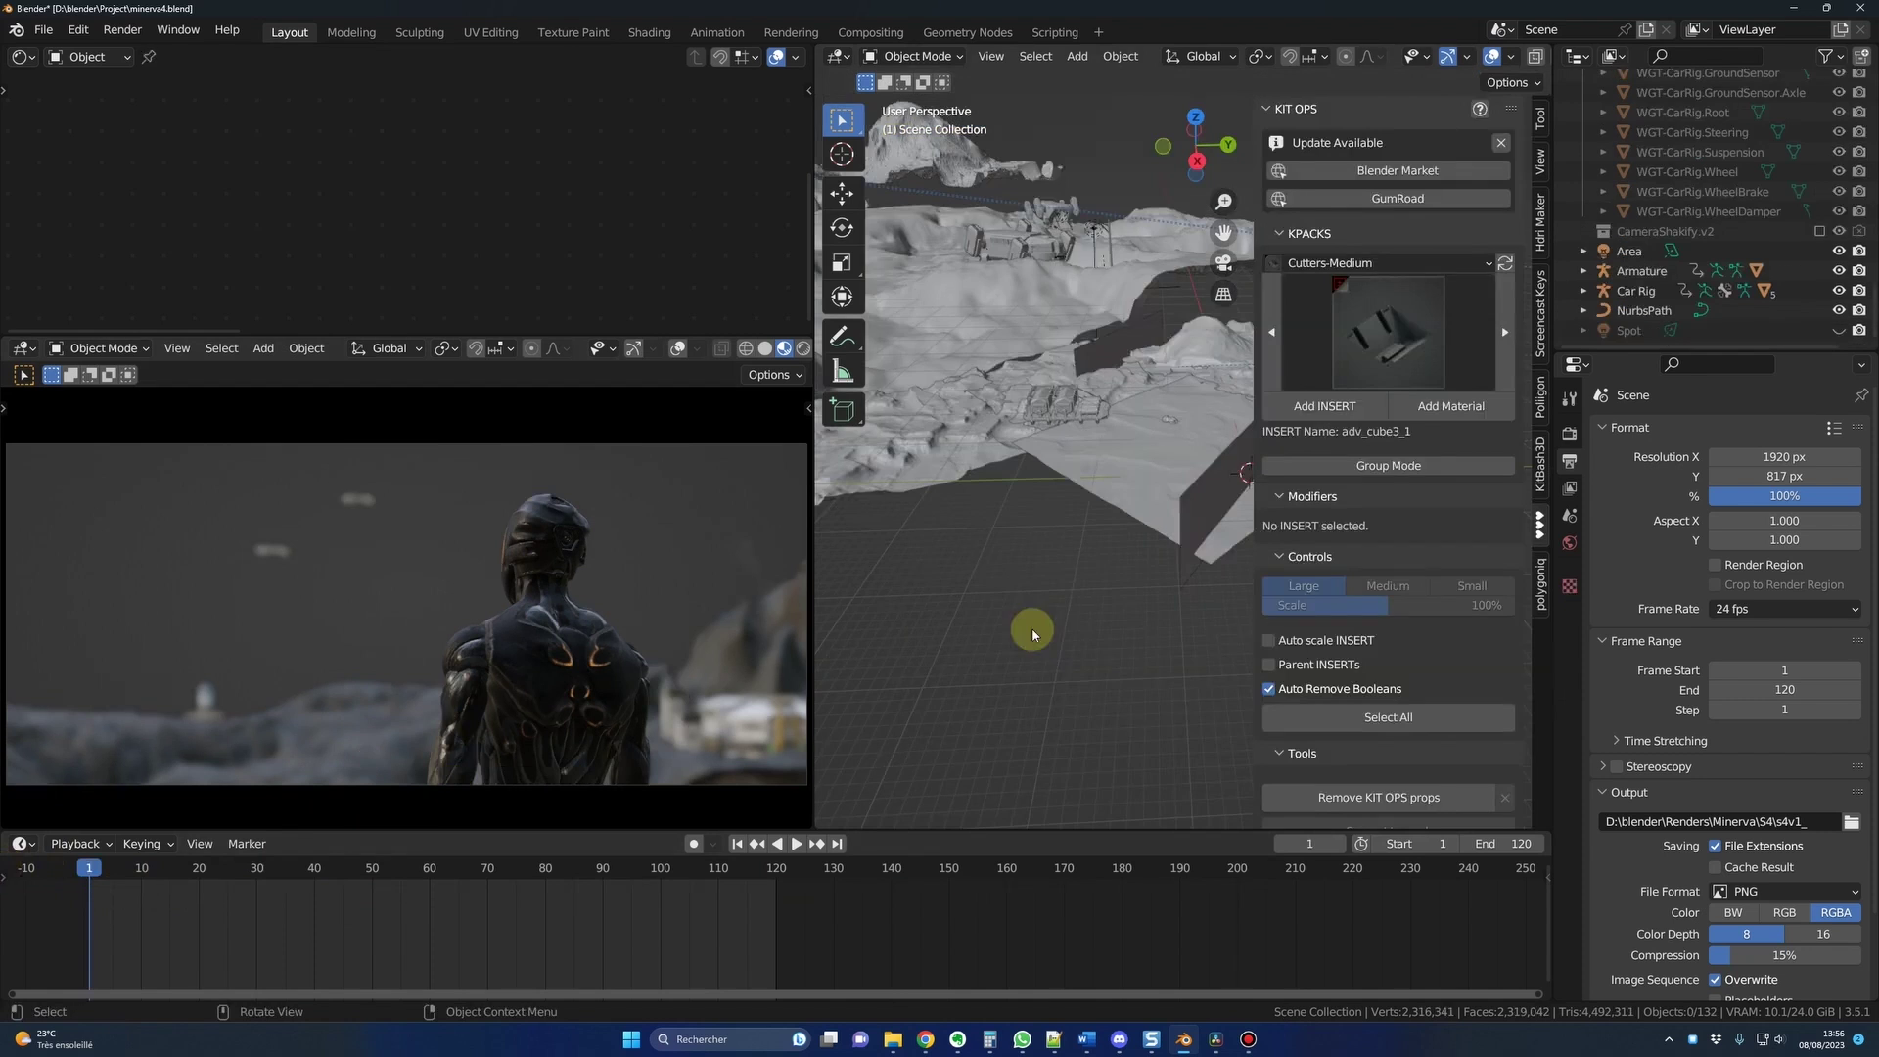
key(n)
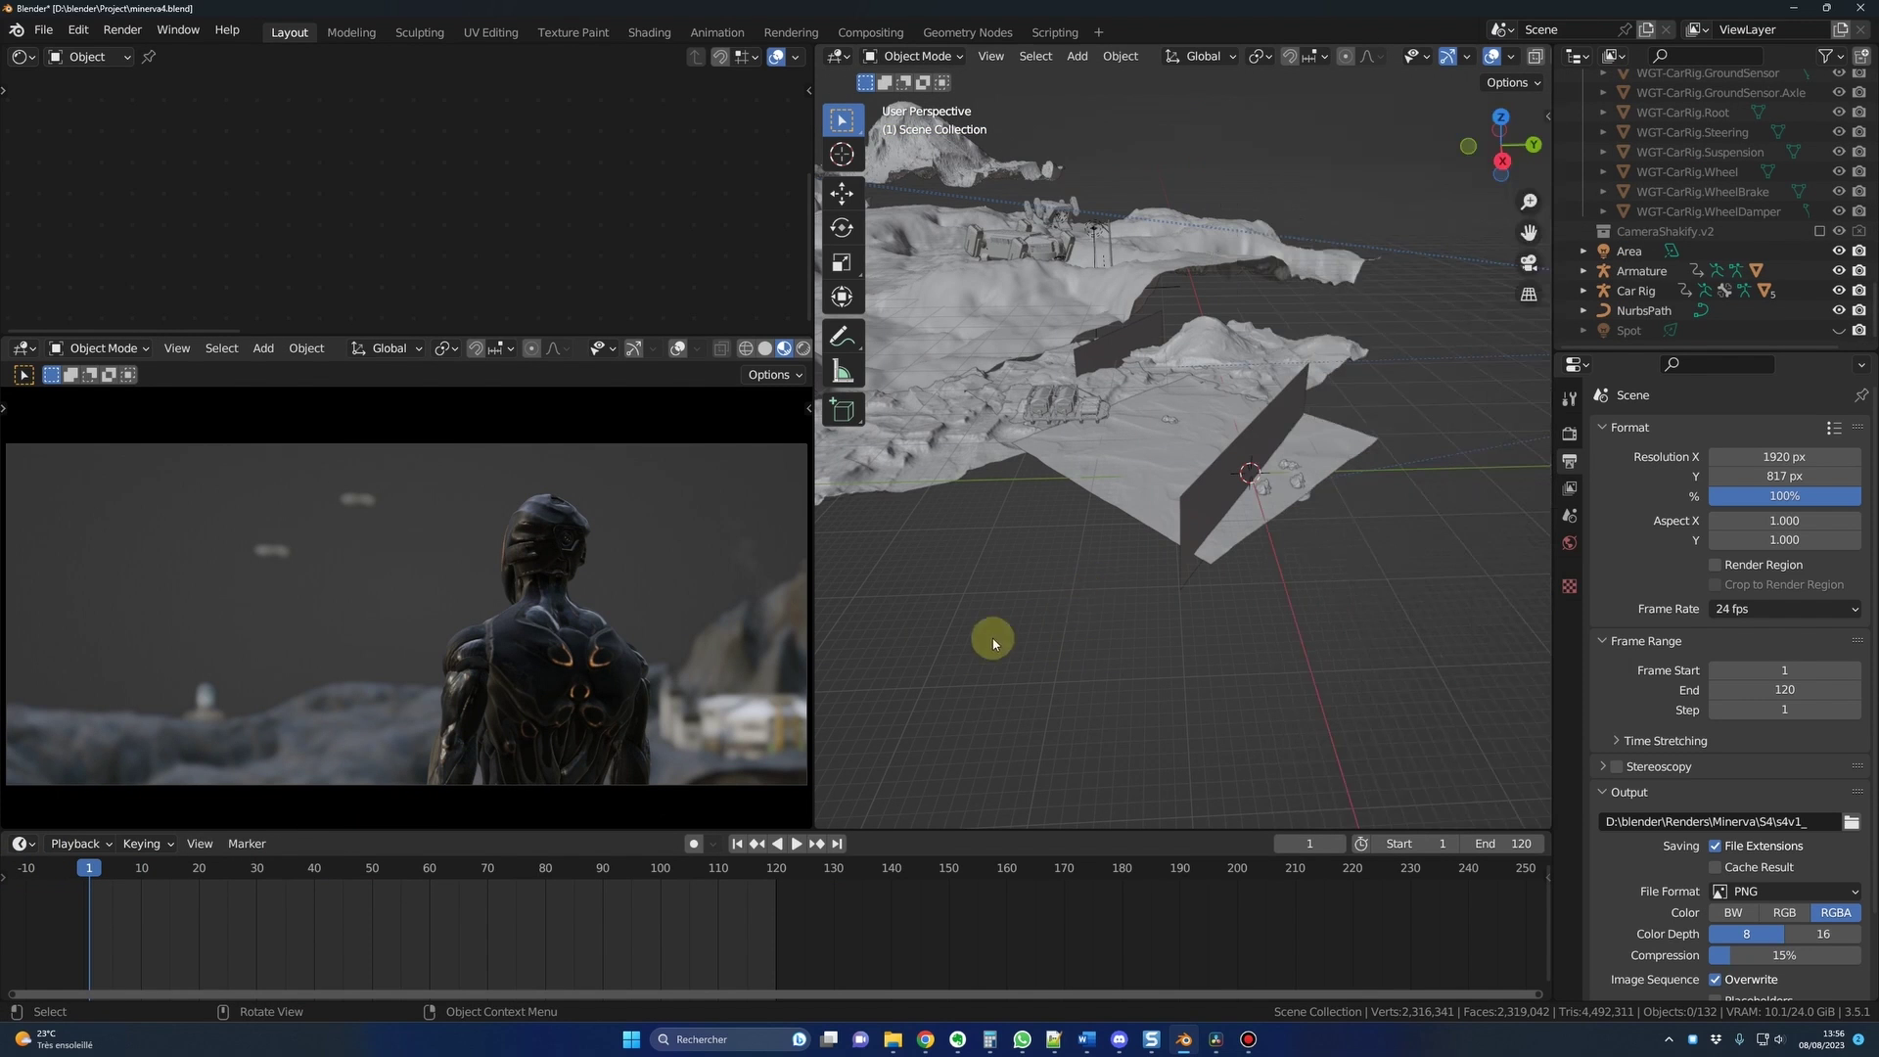
scroll(1066, 612, up, 1)
scroll(1158, 564, up, 1)
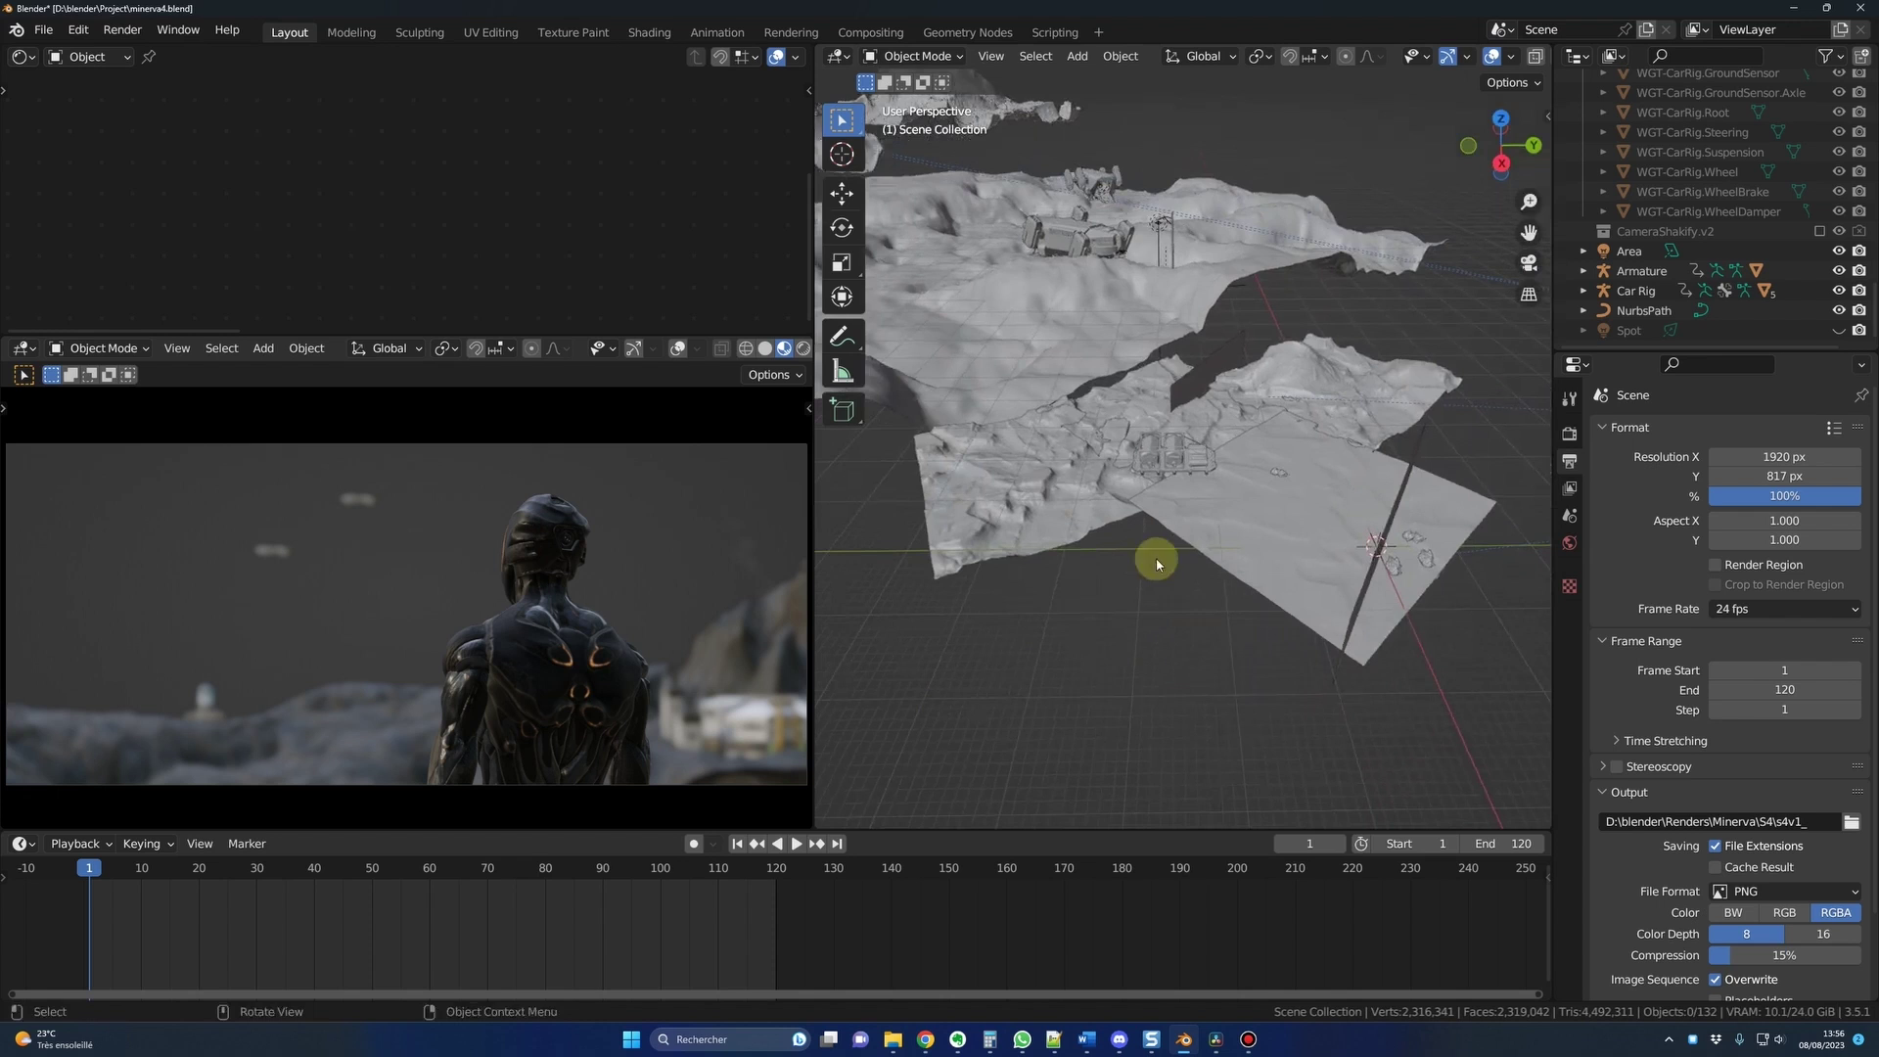
- Select the Armature object and frame it in the viewport
middle_drag(1047, 374, 1028, 567)
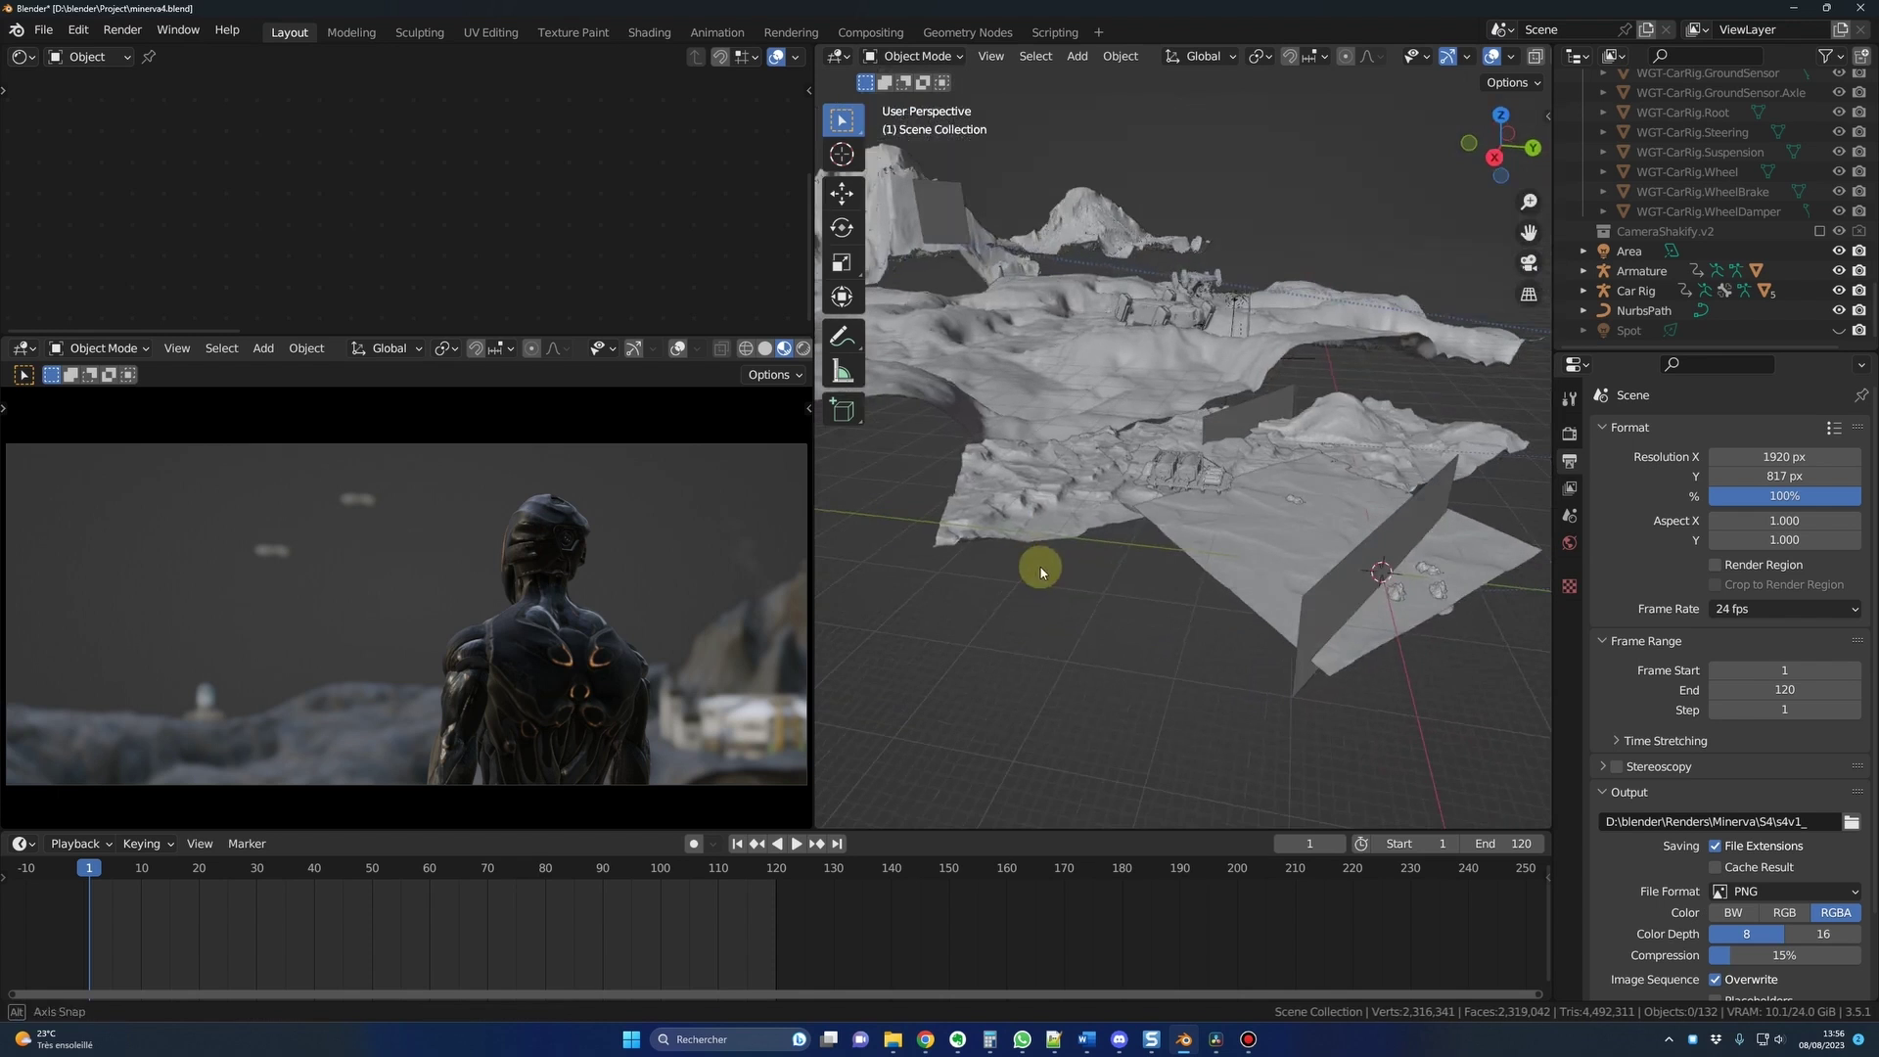
click(1068, 486)
key(KP_Decimal)
middle_drag(1195, 436, 1237, 407)
scroll(1277, 490, up, 2)
scroll(1099, 474, down, 5)
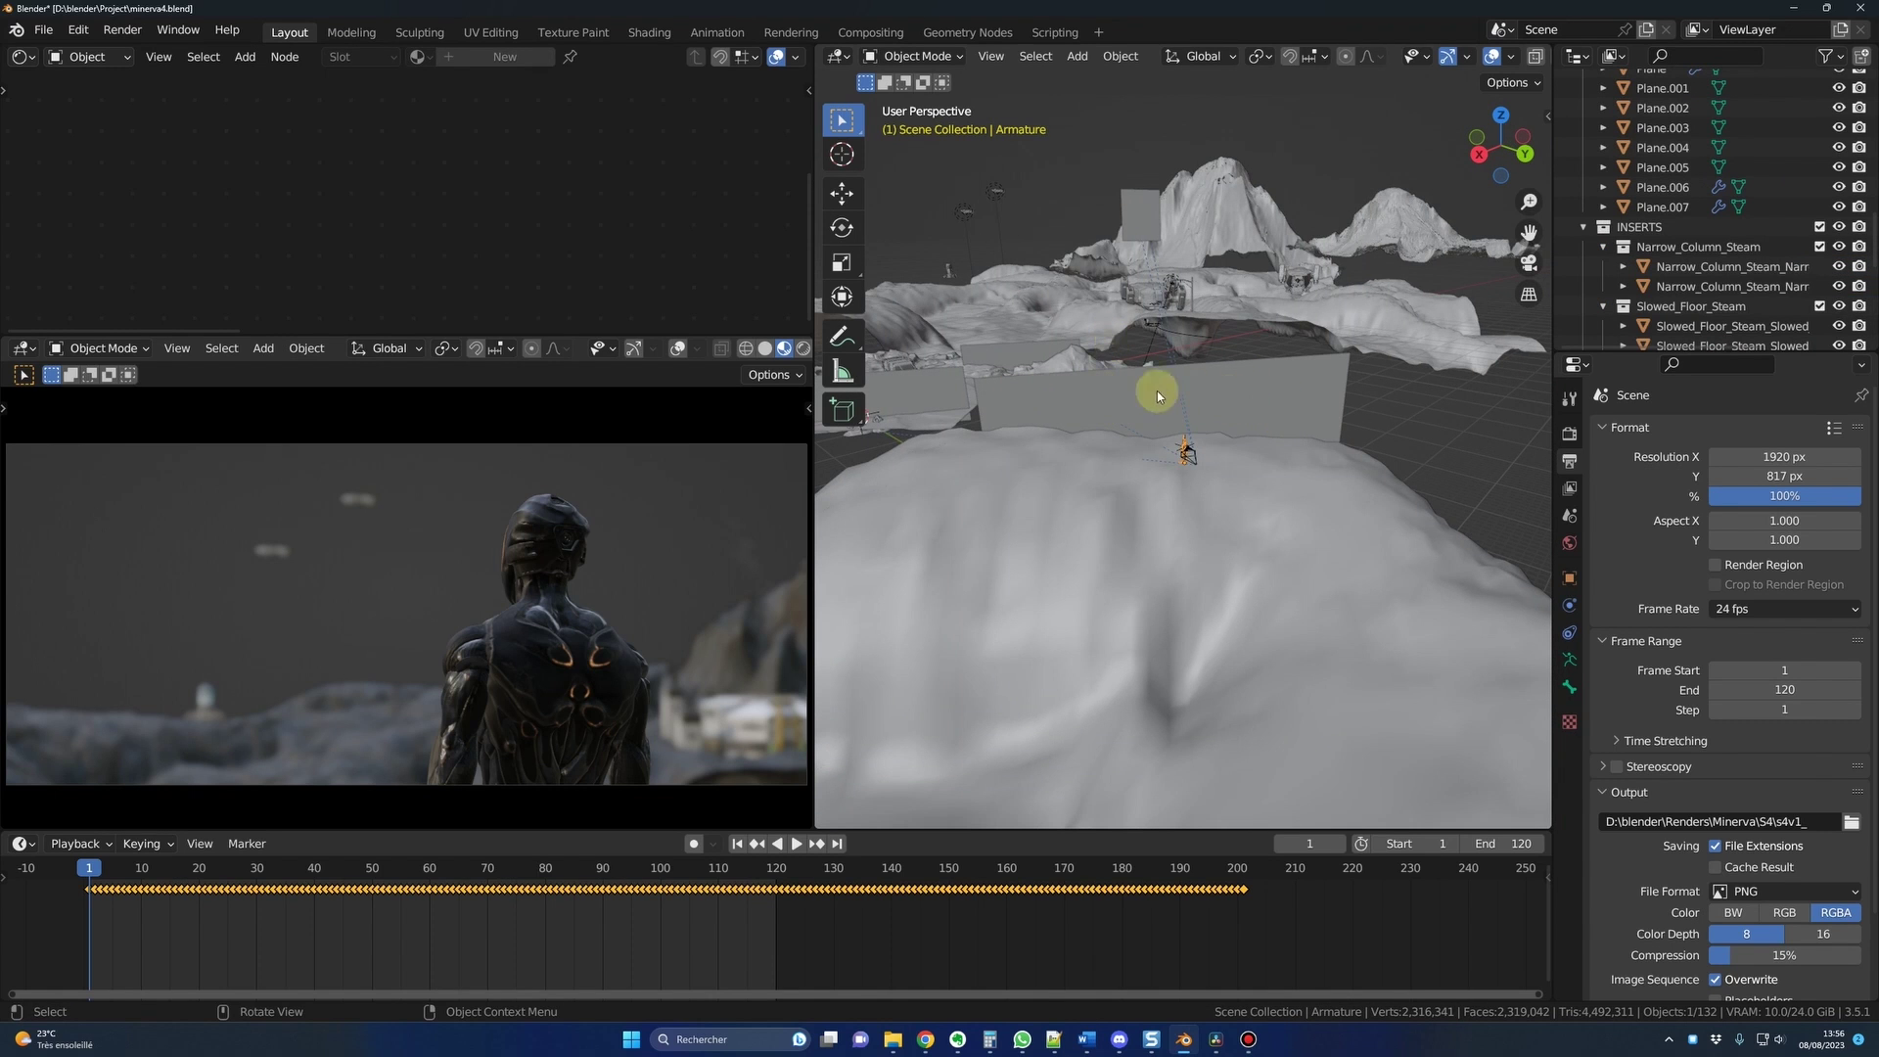
- Hide the INSERTS collection and inspect the two cargo ship bodies
click(1839, 227)
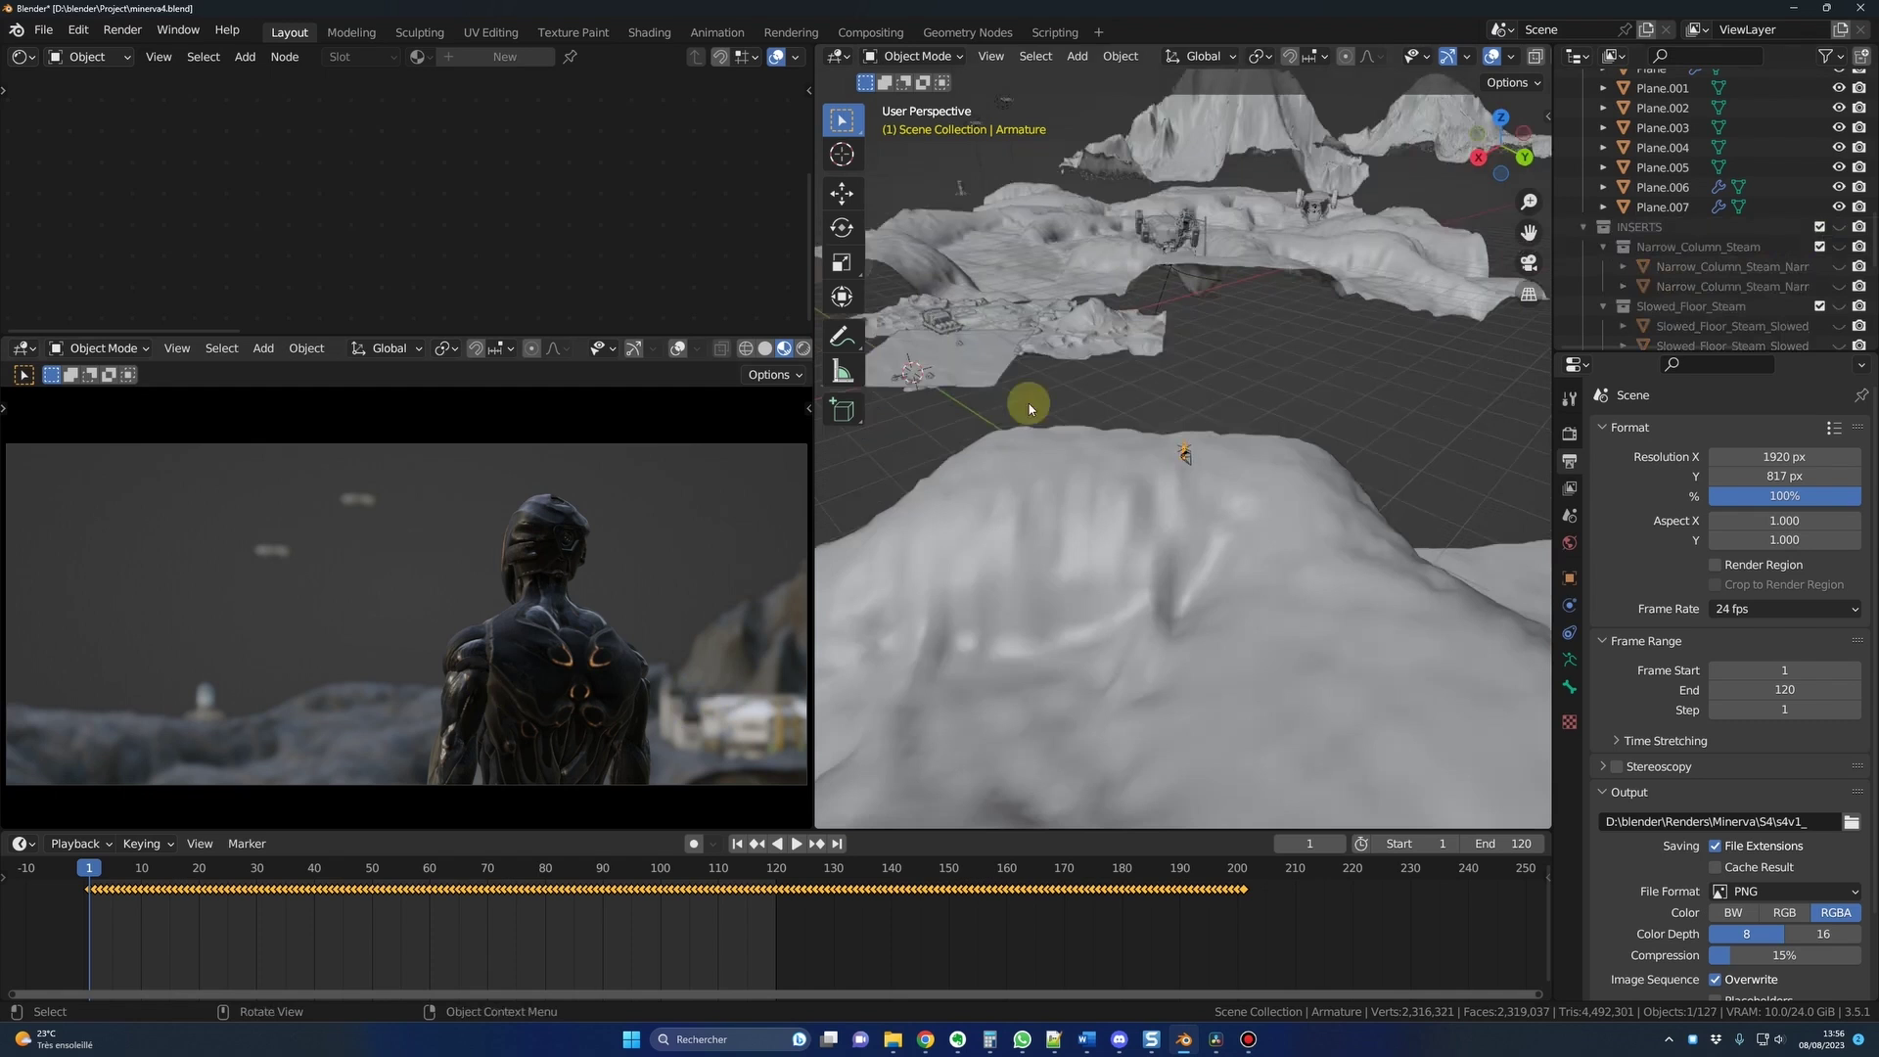
click(1321, 209)
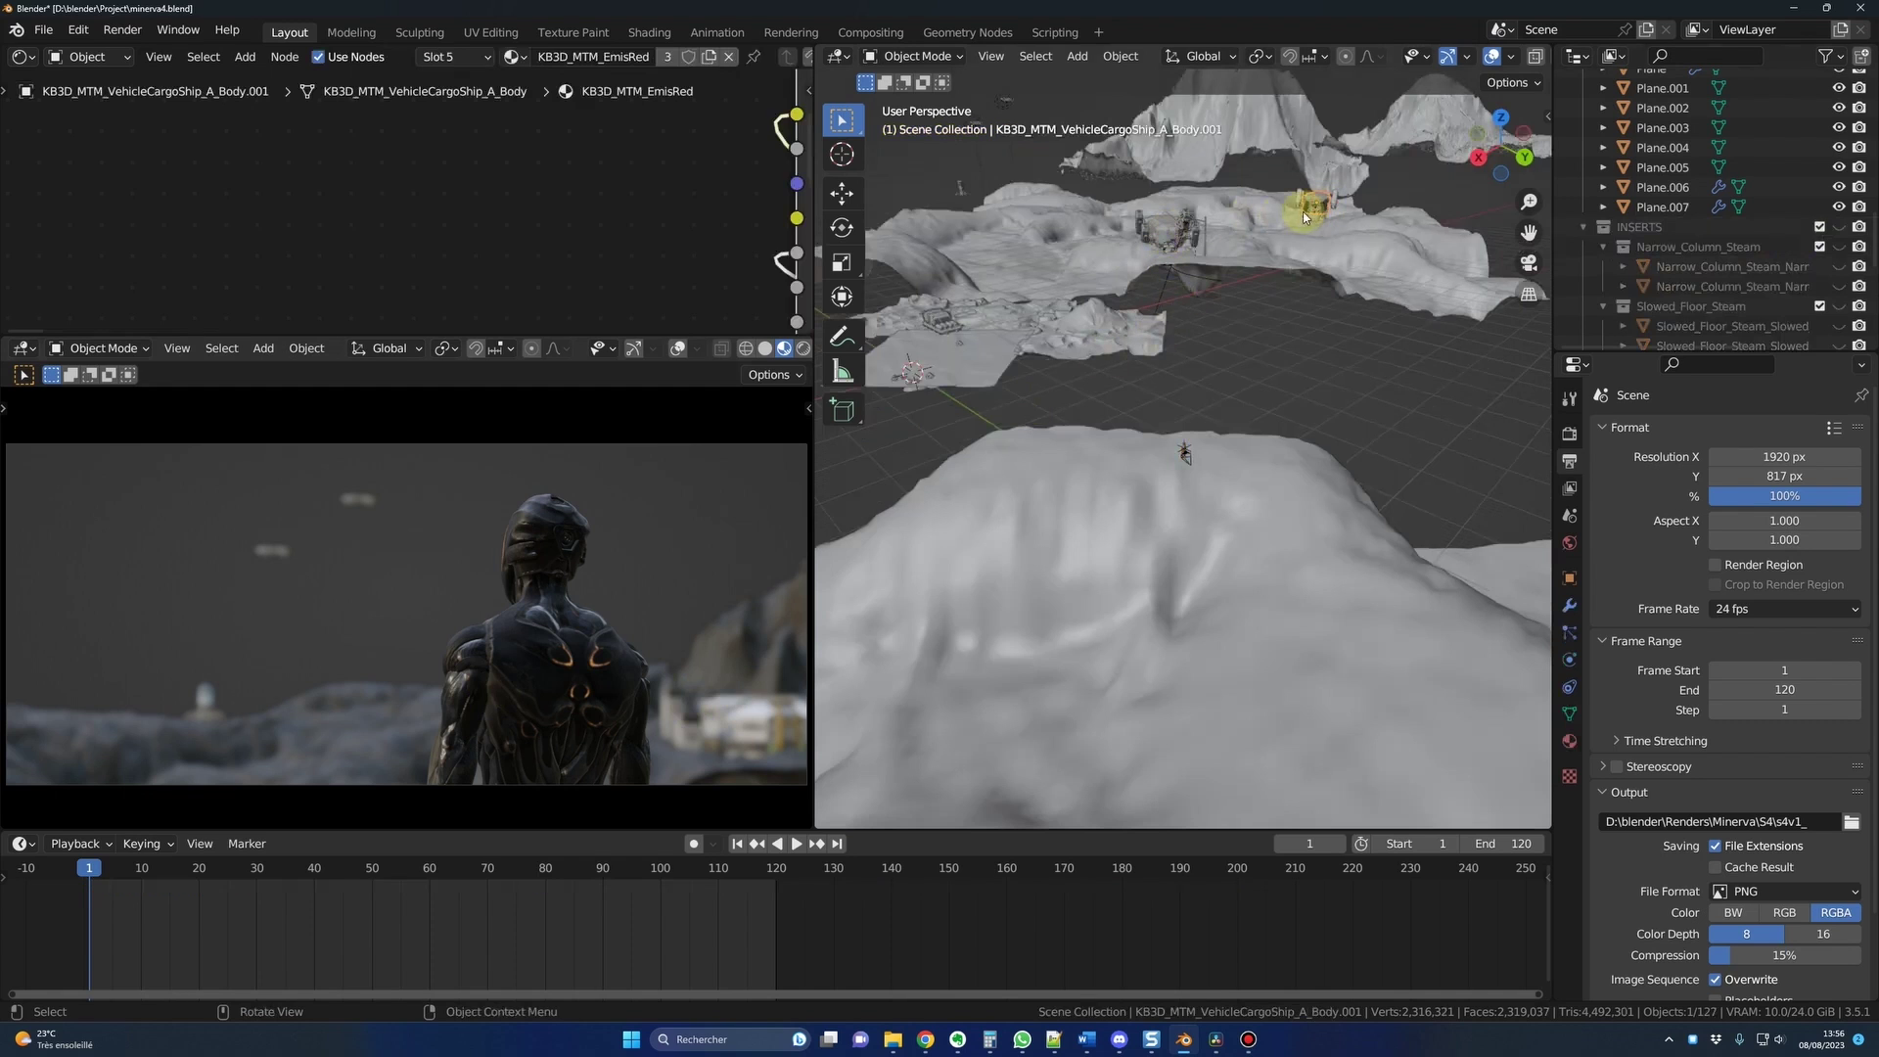
click(727, 724)
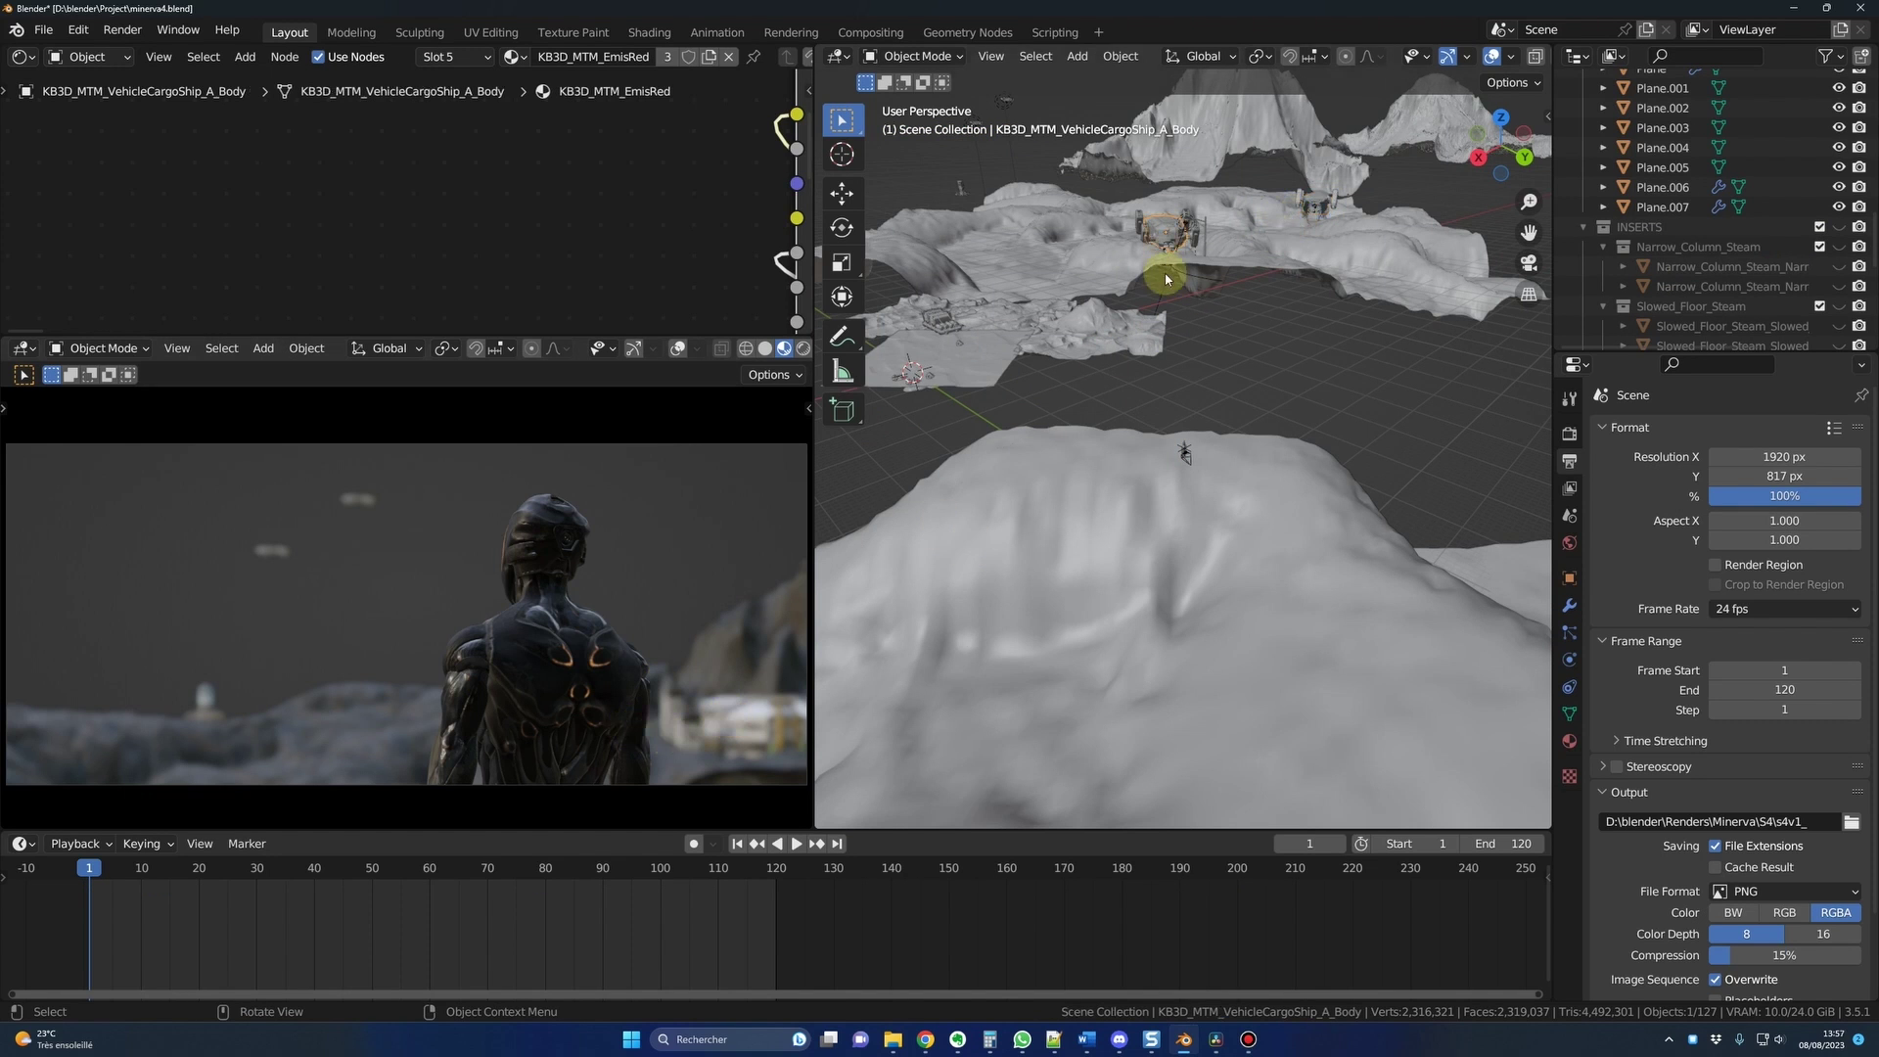
- Frame the terraformer building and pull back until the mountains surround it
click(974, 243)
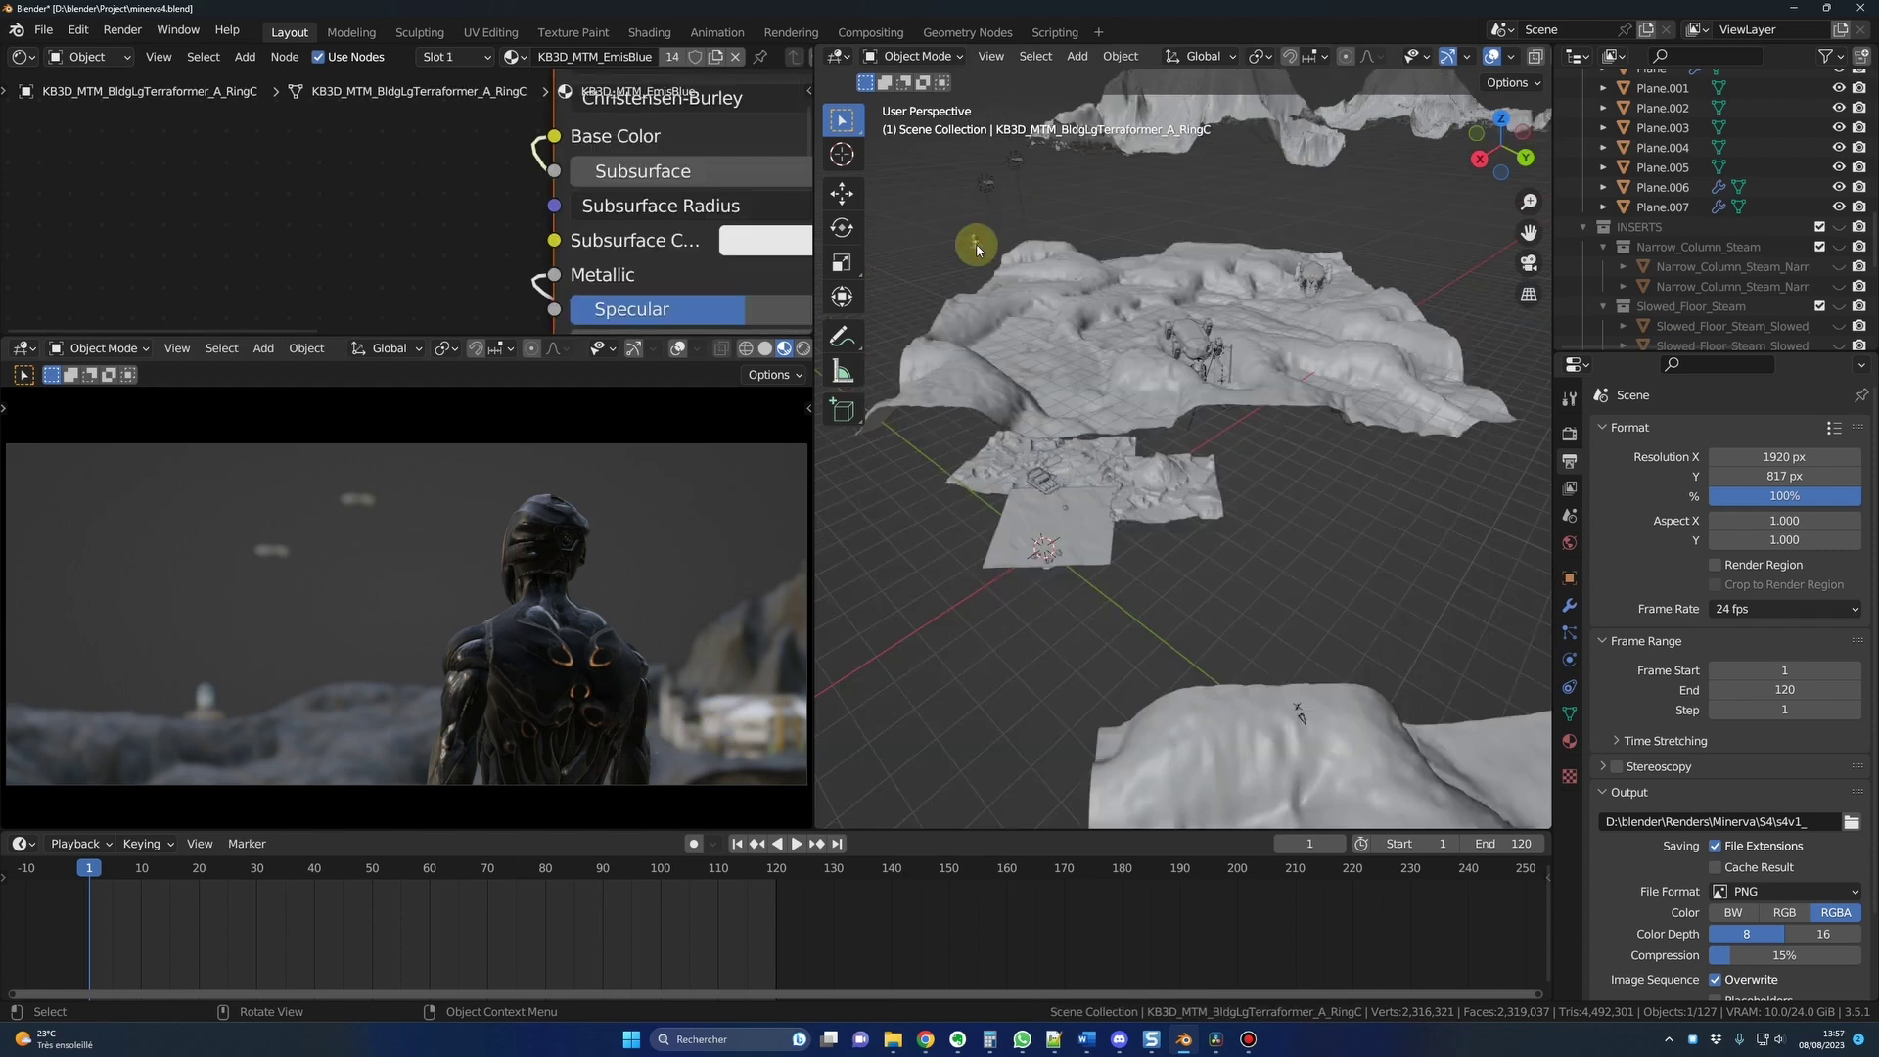
key(KP_Decimal)
scroll(1048, 391, down, 4)
scroll(1049, 392, down, 5)
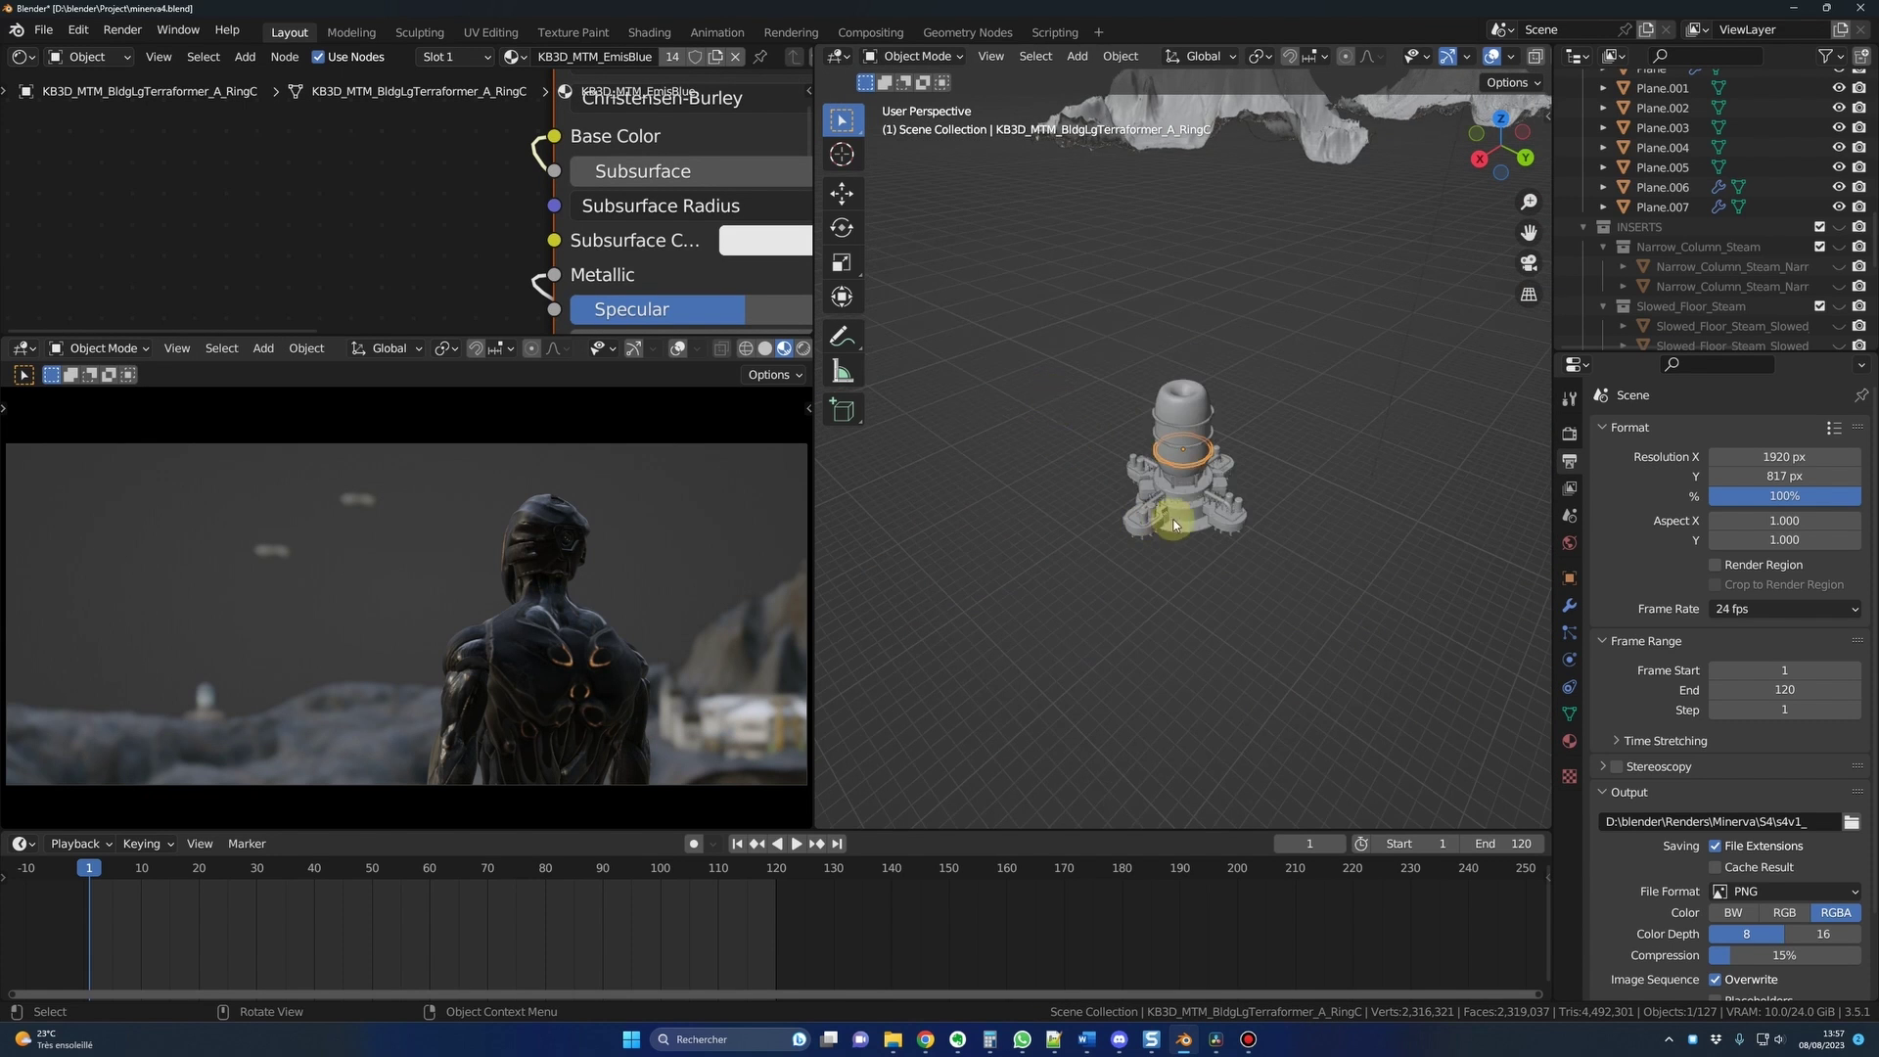
middle_drag(1212, 533, 1389, 494)
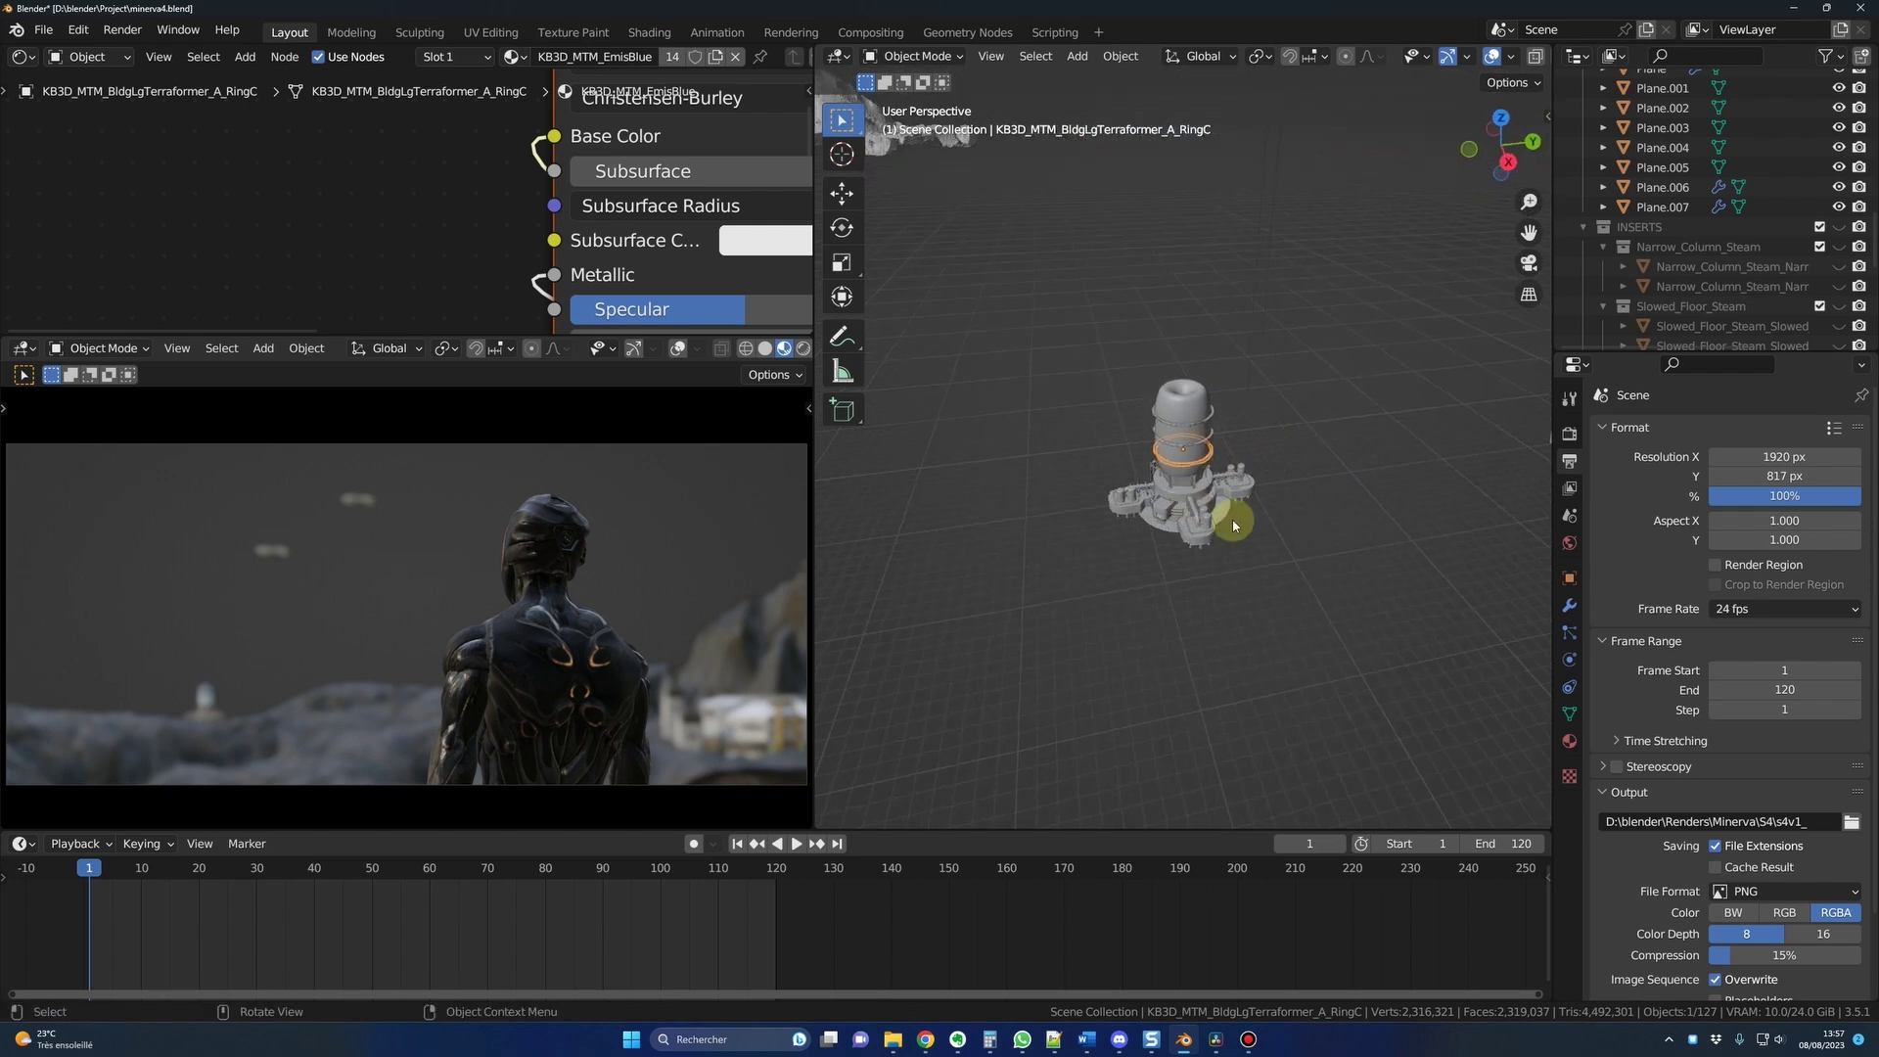
middle_drag(1231, 519, 1239, 525)
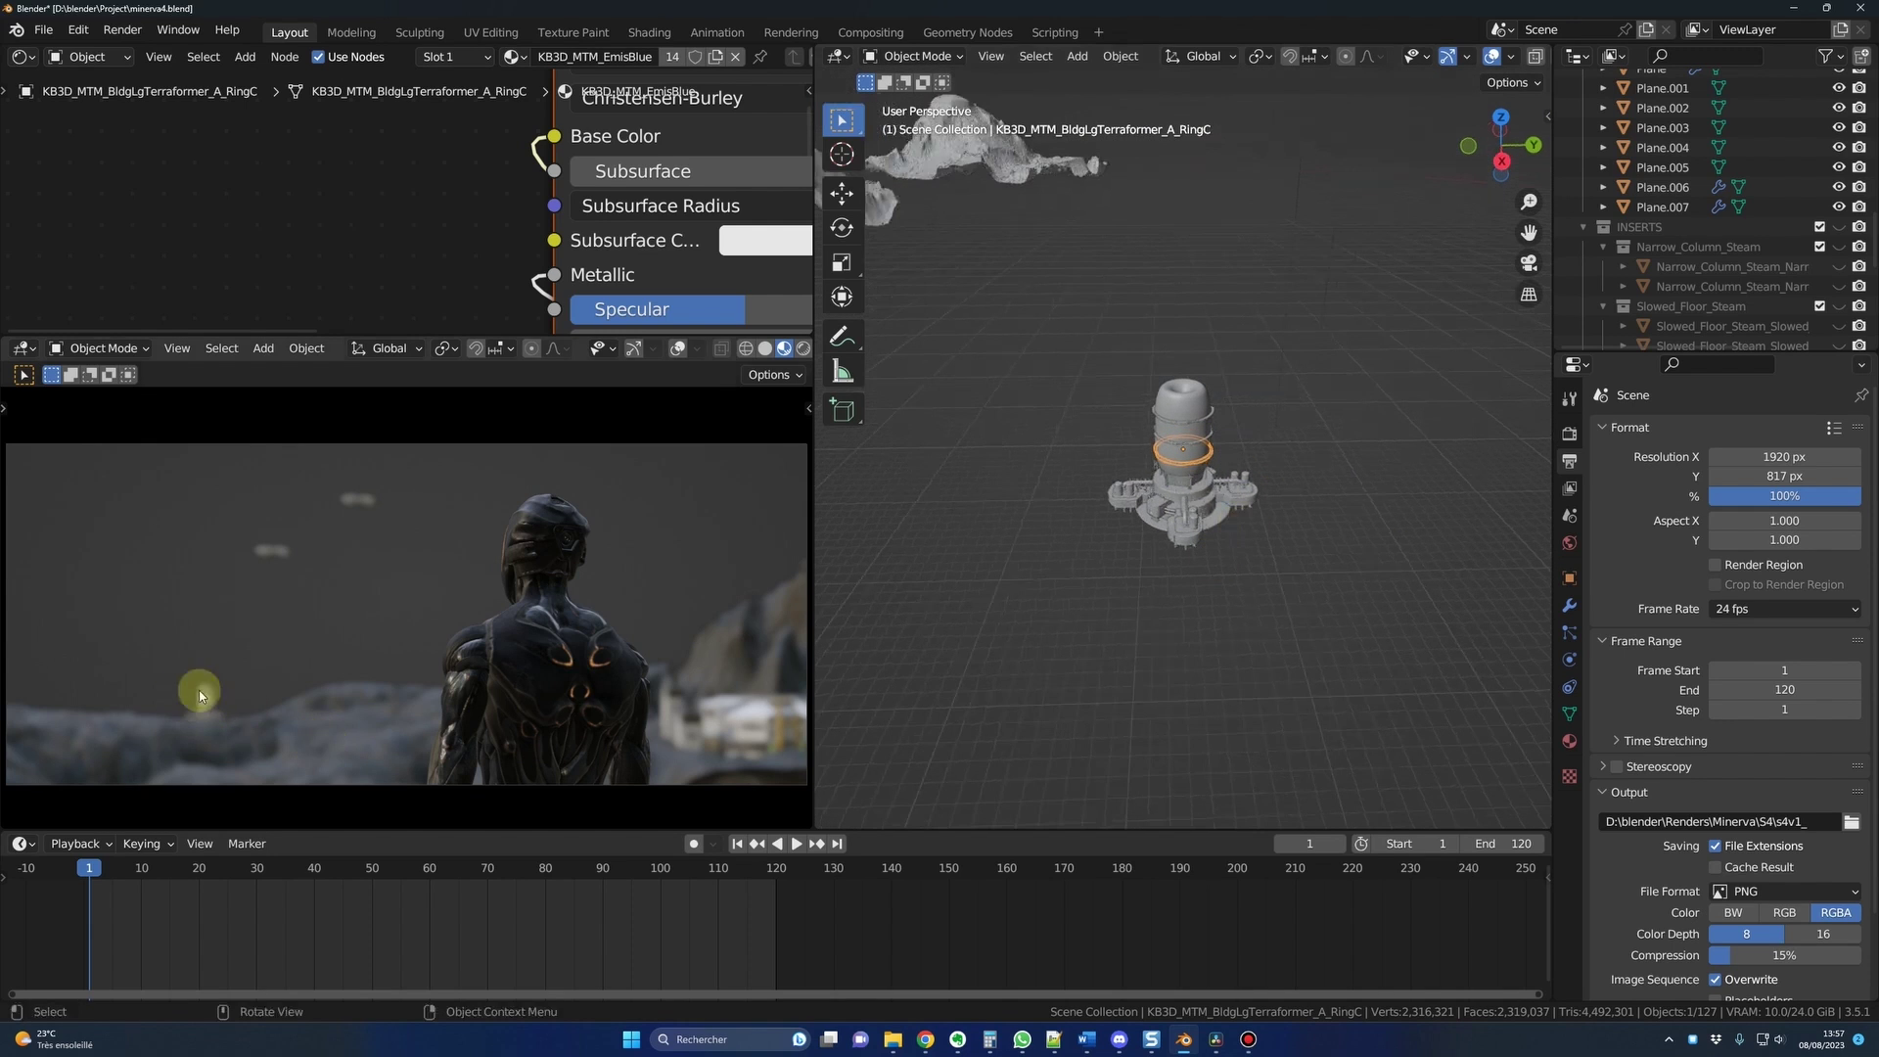
scroll(1116, 604, down, 8)
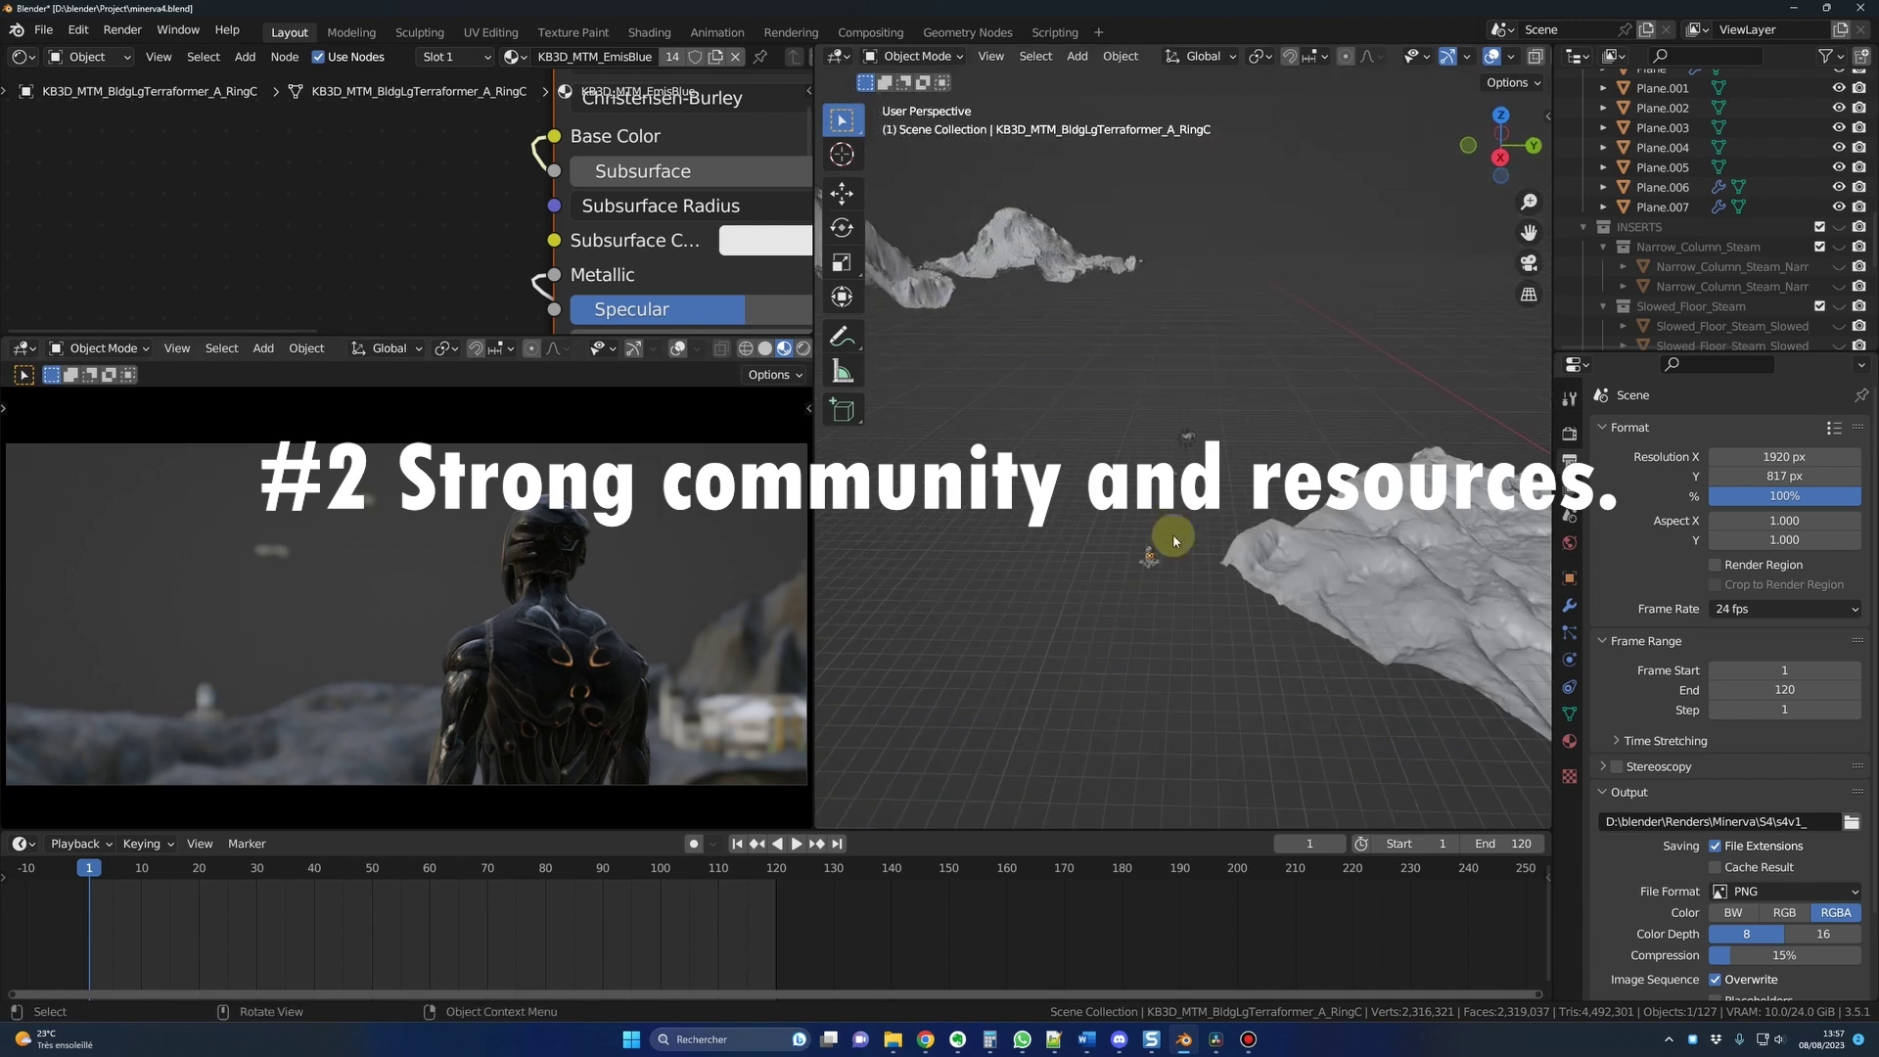
- Zoom in on the small objects using a region zoom
key(b)
drag(1187, 510, 1187, 515)
scroll(1165, 568, up, 4)
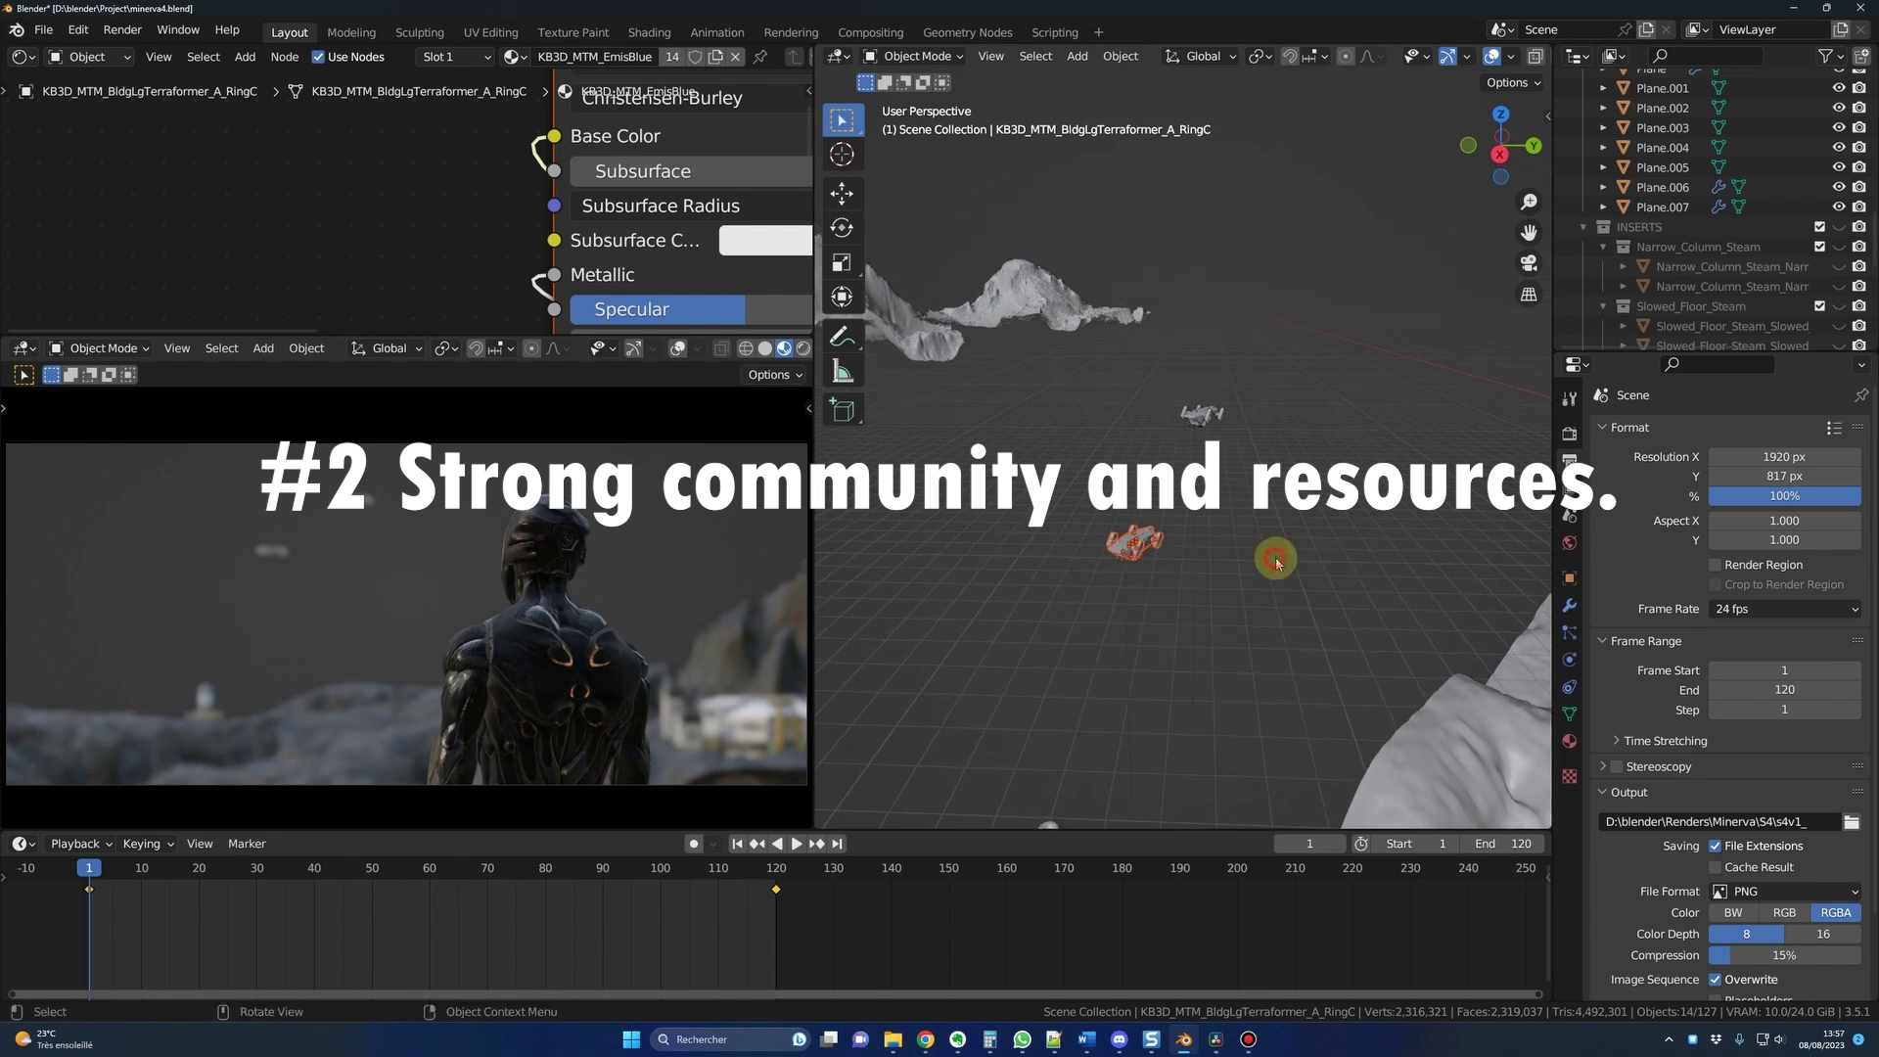
middle_drag(1270, 591, 1216, 596)
- Select the cargo ship and play, then stop, its animation
click(1112, 587)
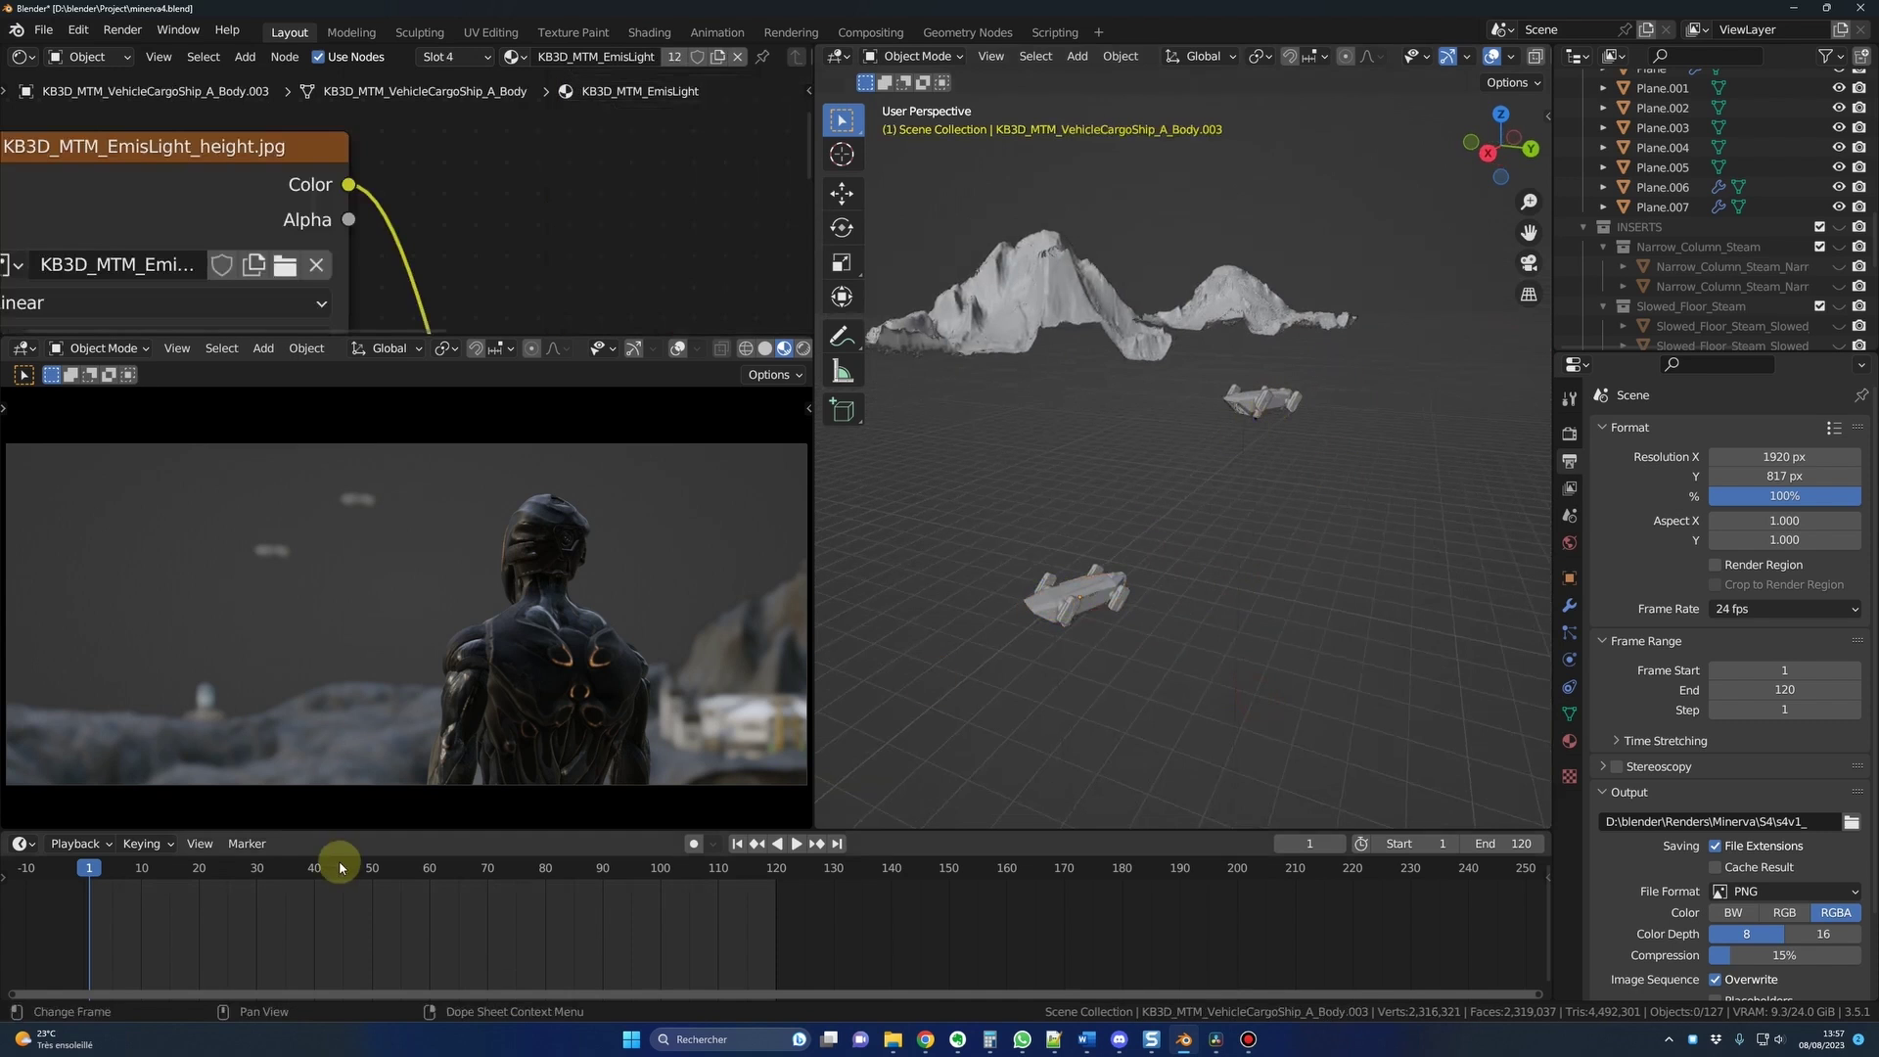
key(space)
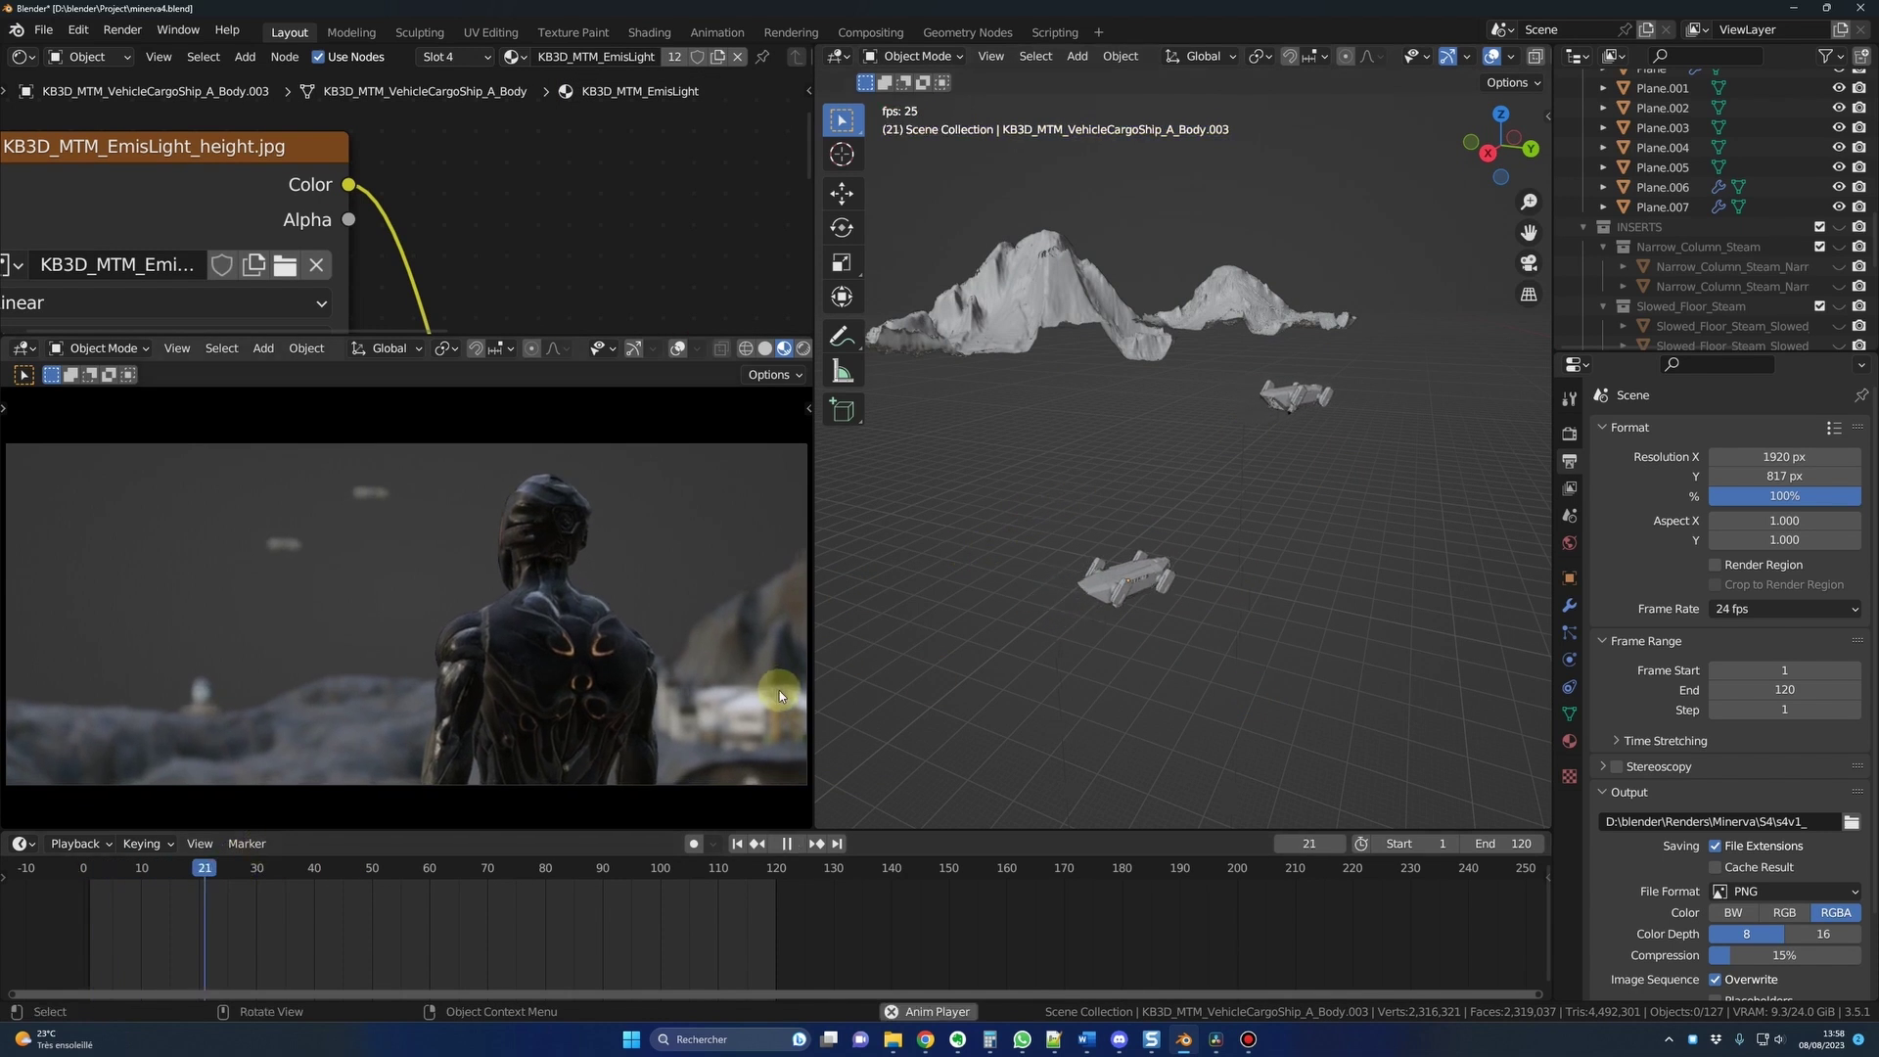
key(space)
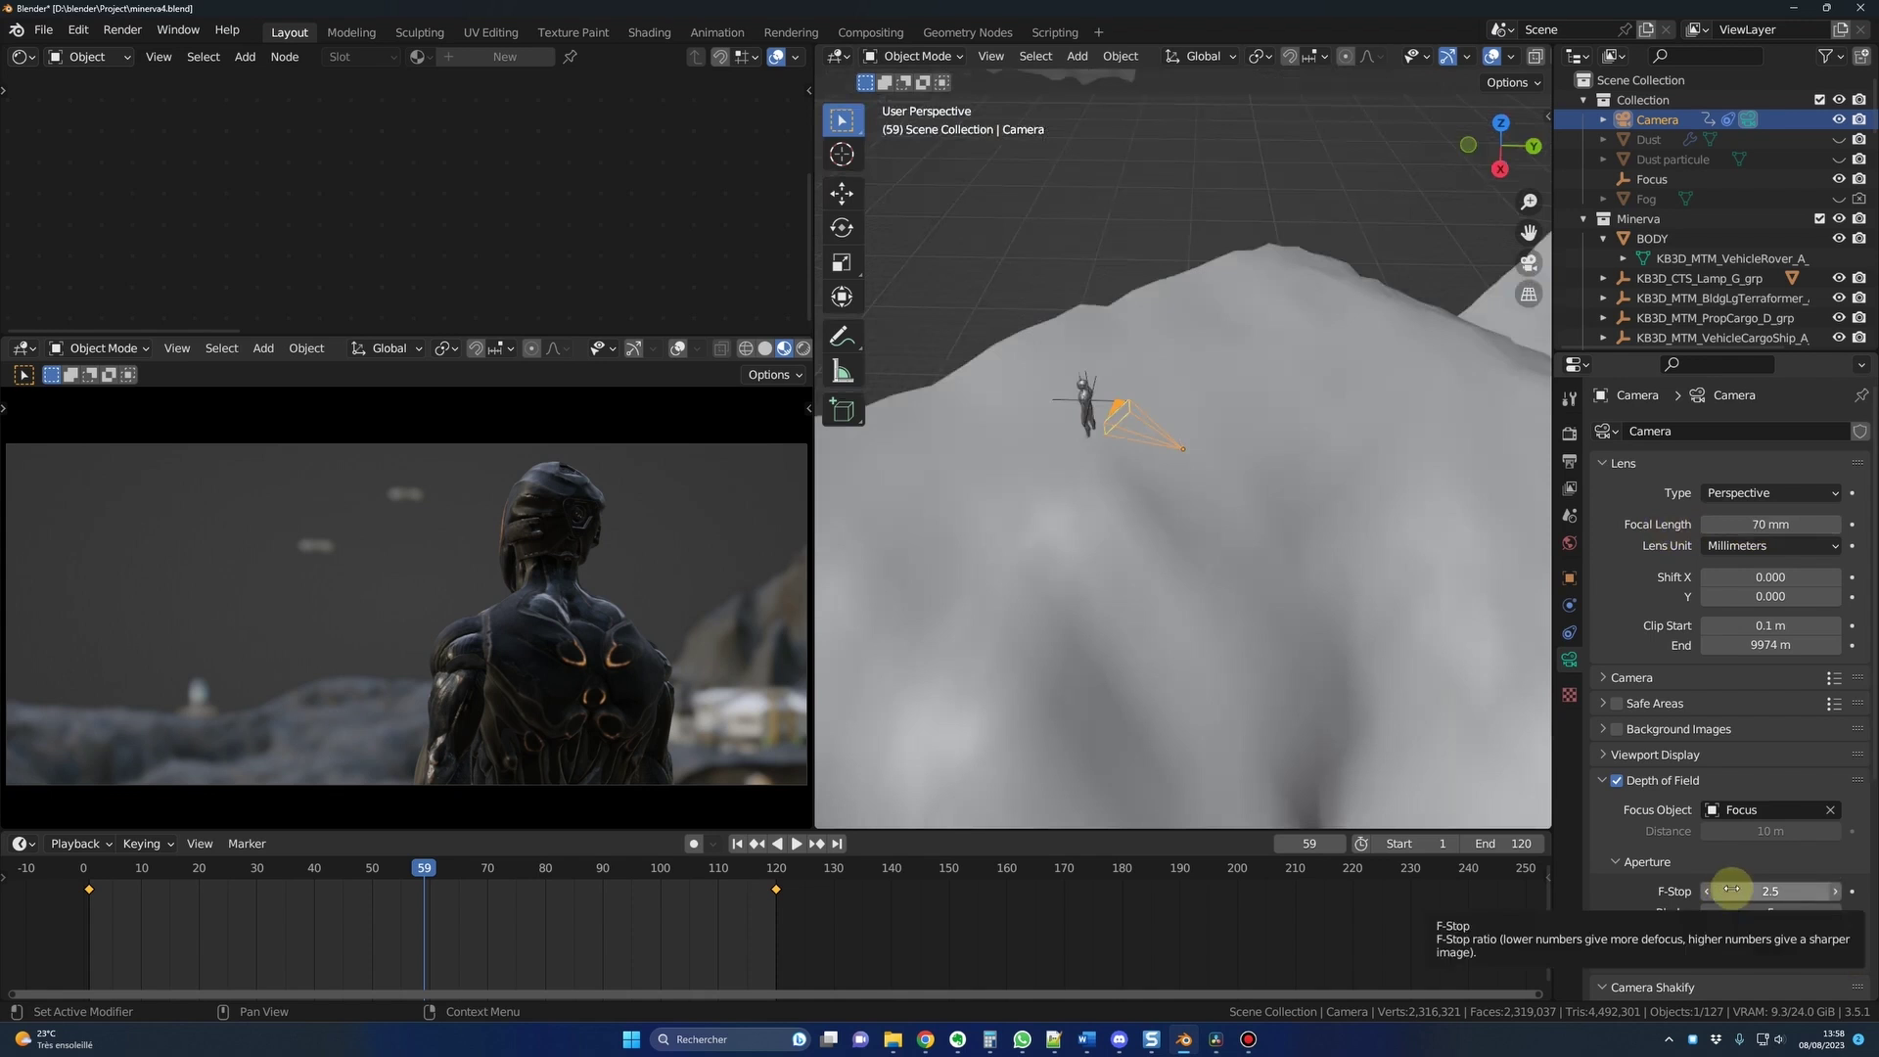
- Select the camera to show its depth of field, focused on Focus at F-Stop 2.5
scroll(1159, 513, up, 5)
middle_drag(1154, 507, 1217, 583)
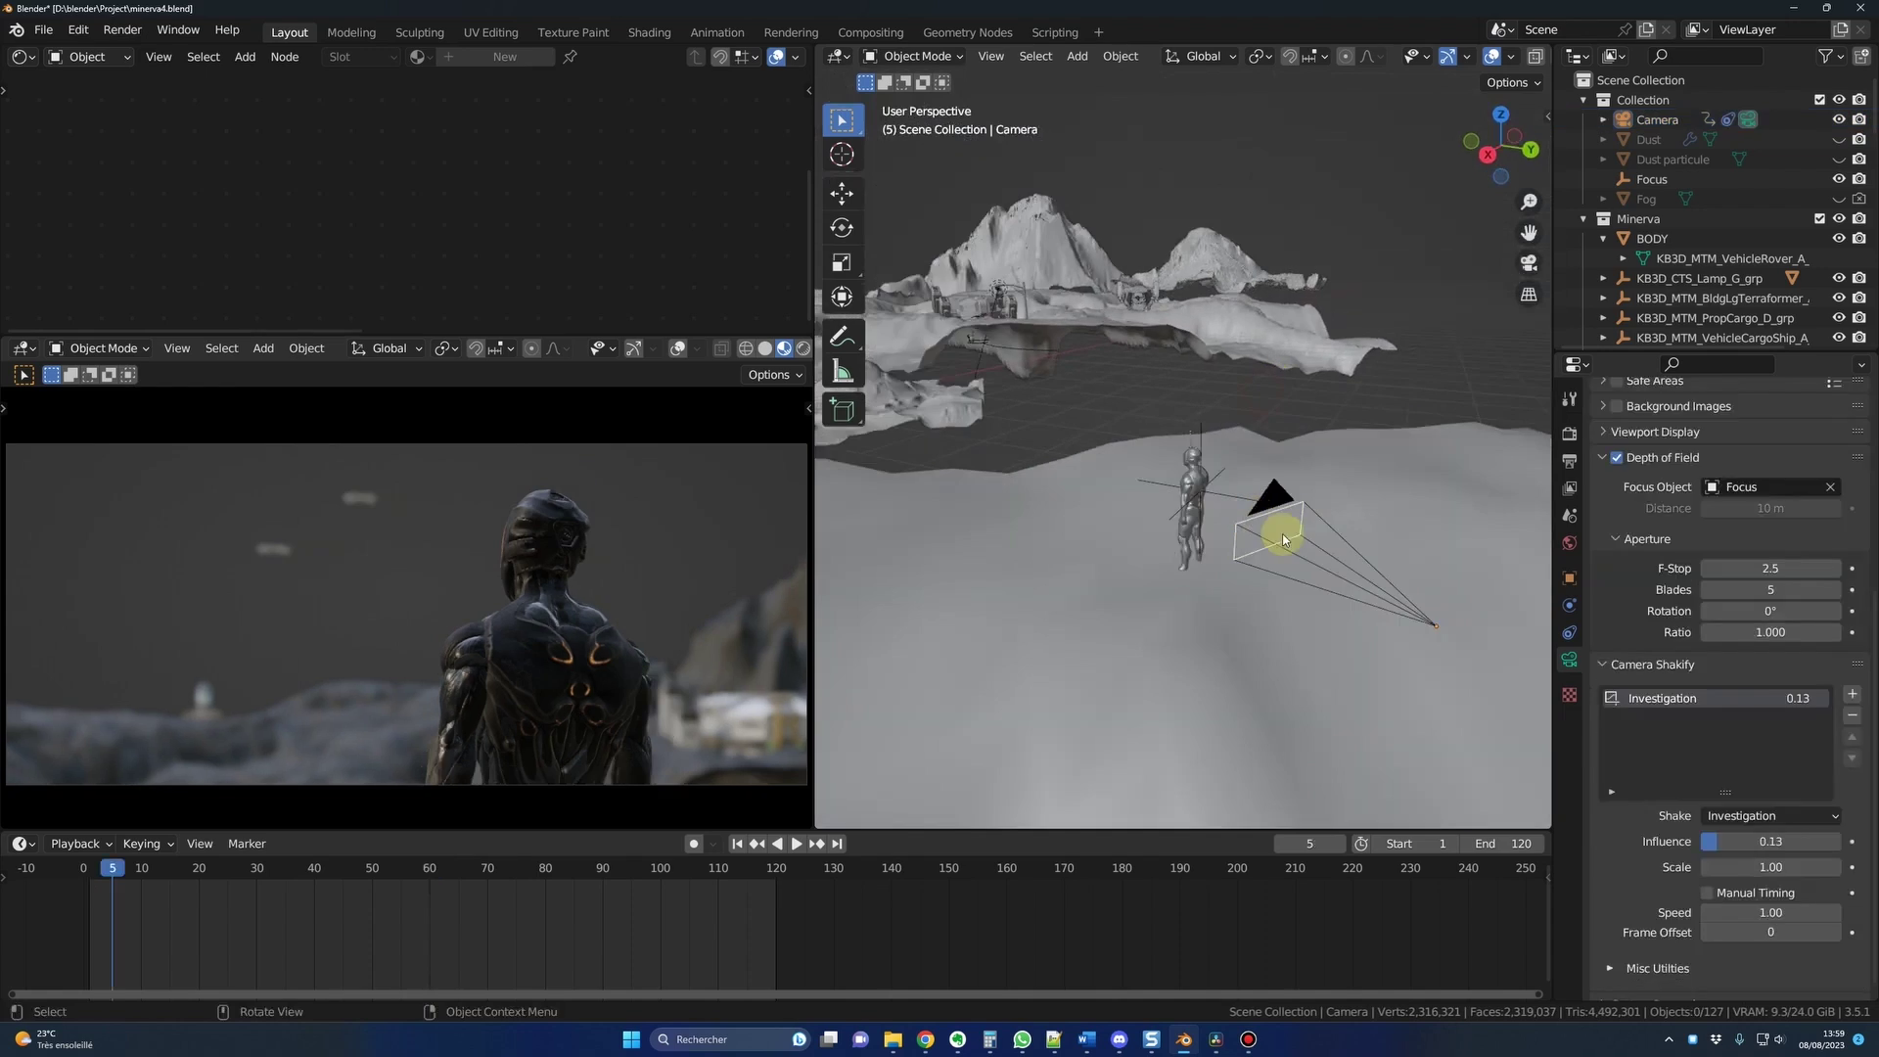
click(1282, 532)
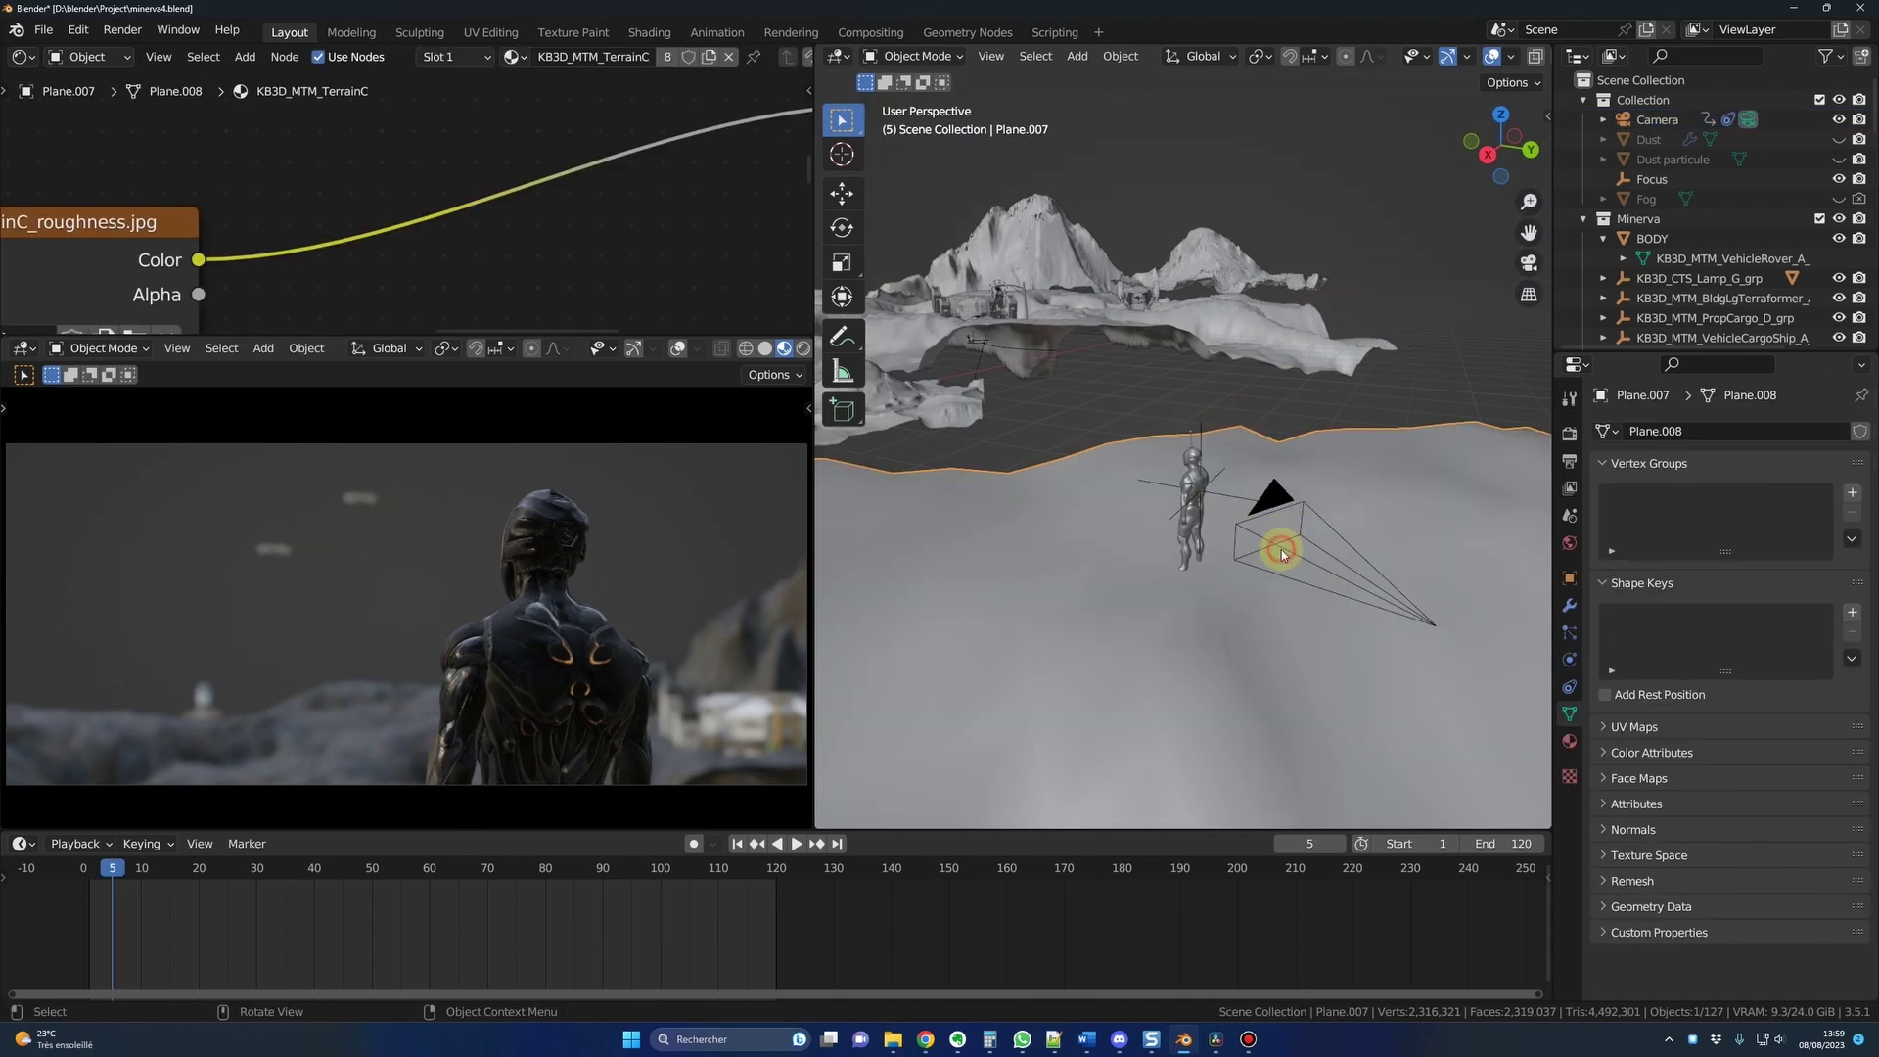
click(1282, 549)
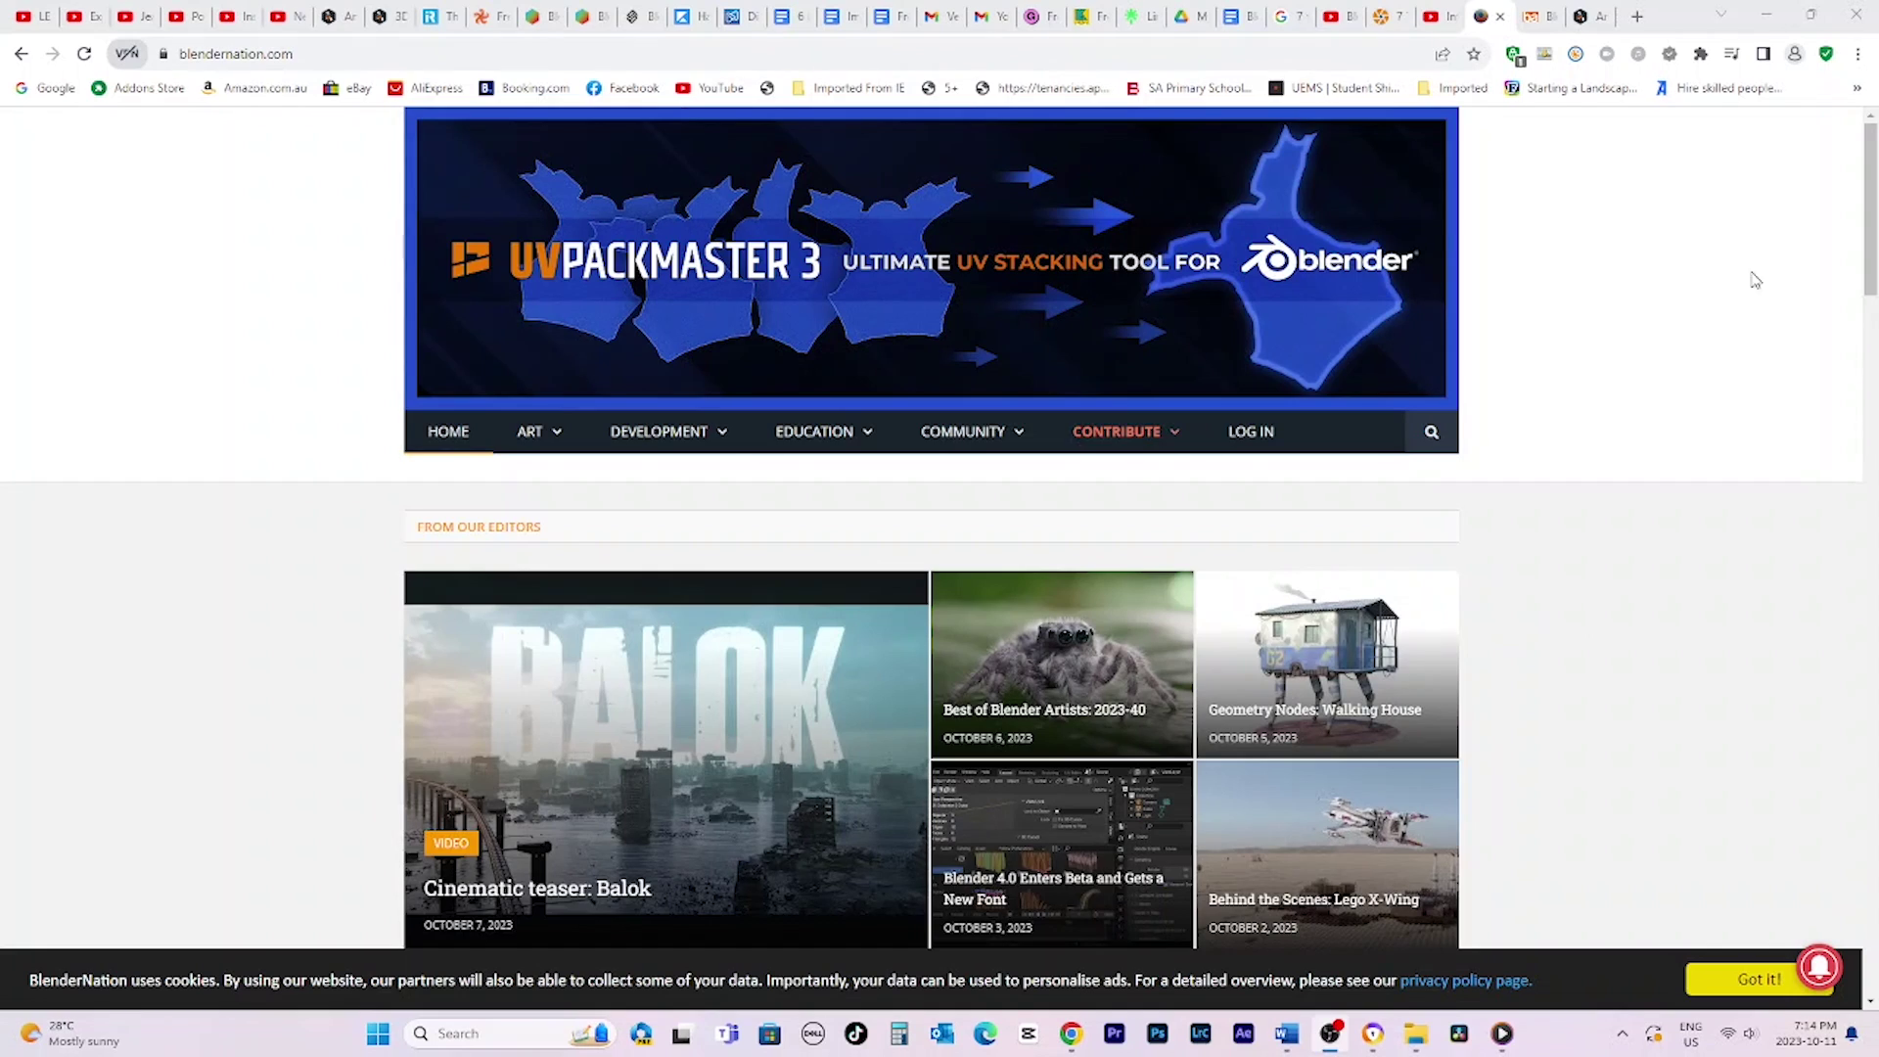
scroll(1843, 377, down, 10)
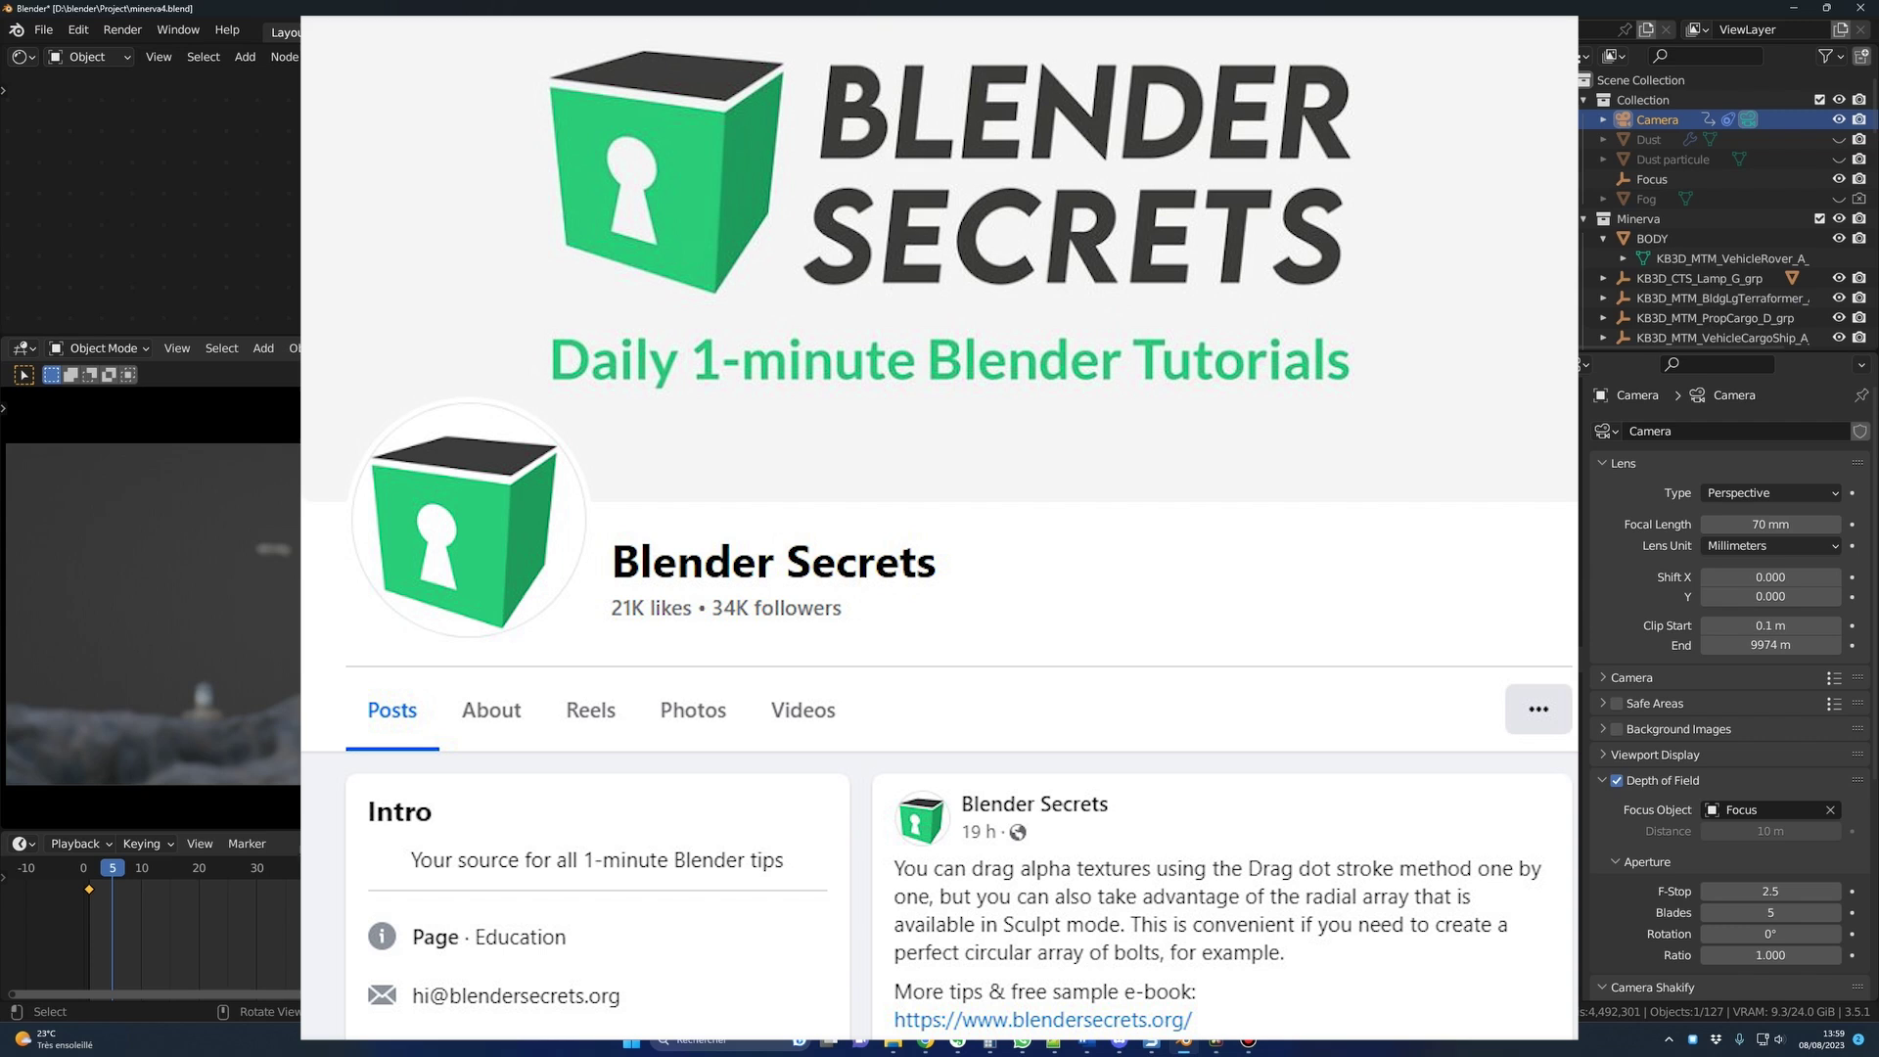
- Scroll the camera's properties down to the Camera Shakify panel
scroll(1681, 833, down, 6)
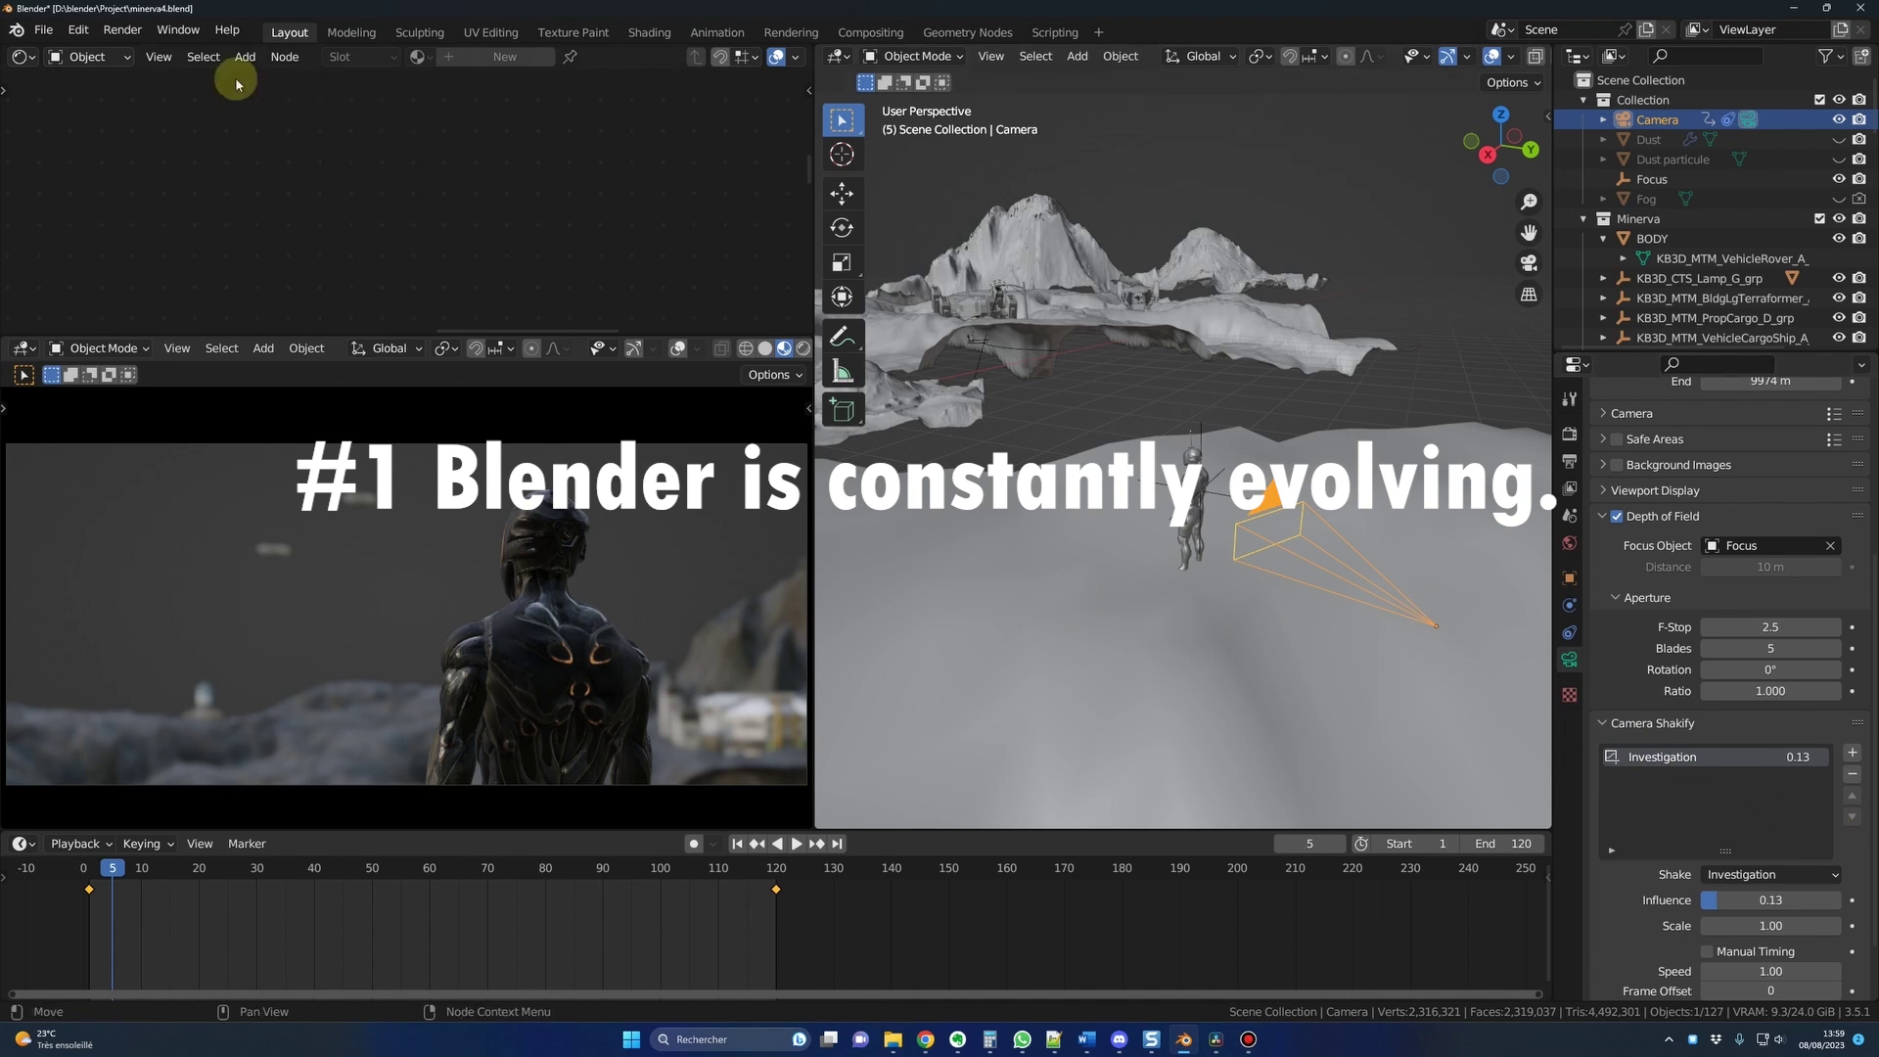
click(77, 30)
click(158, 313)
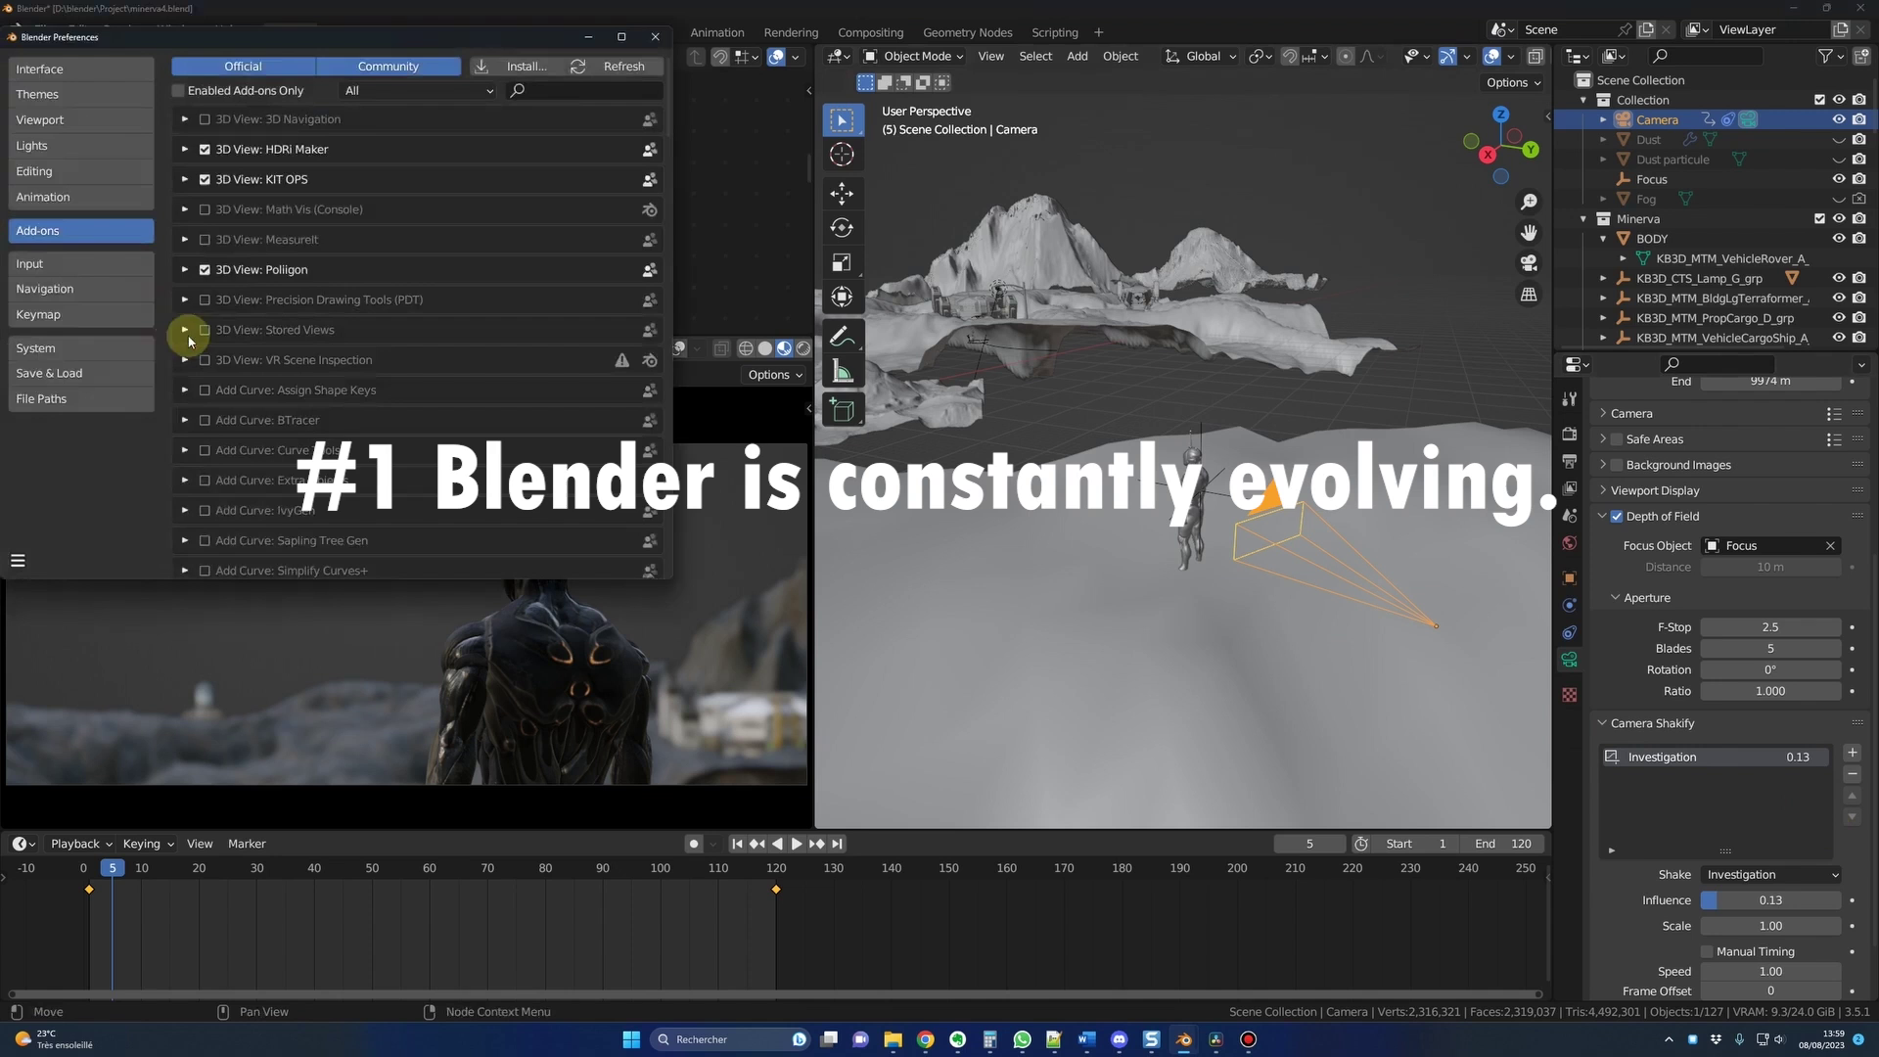
click(547, 76)
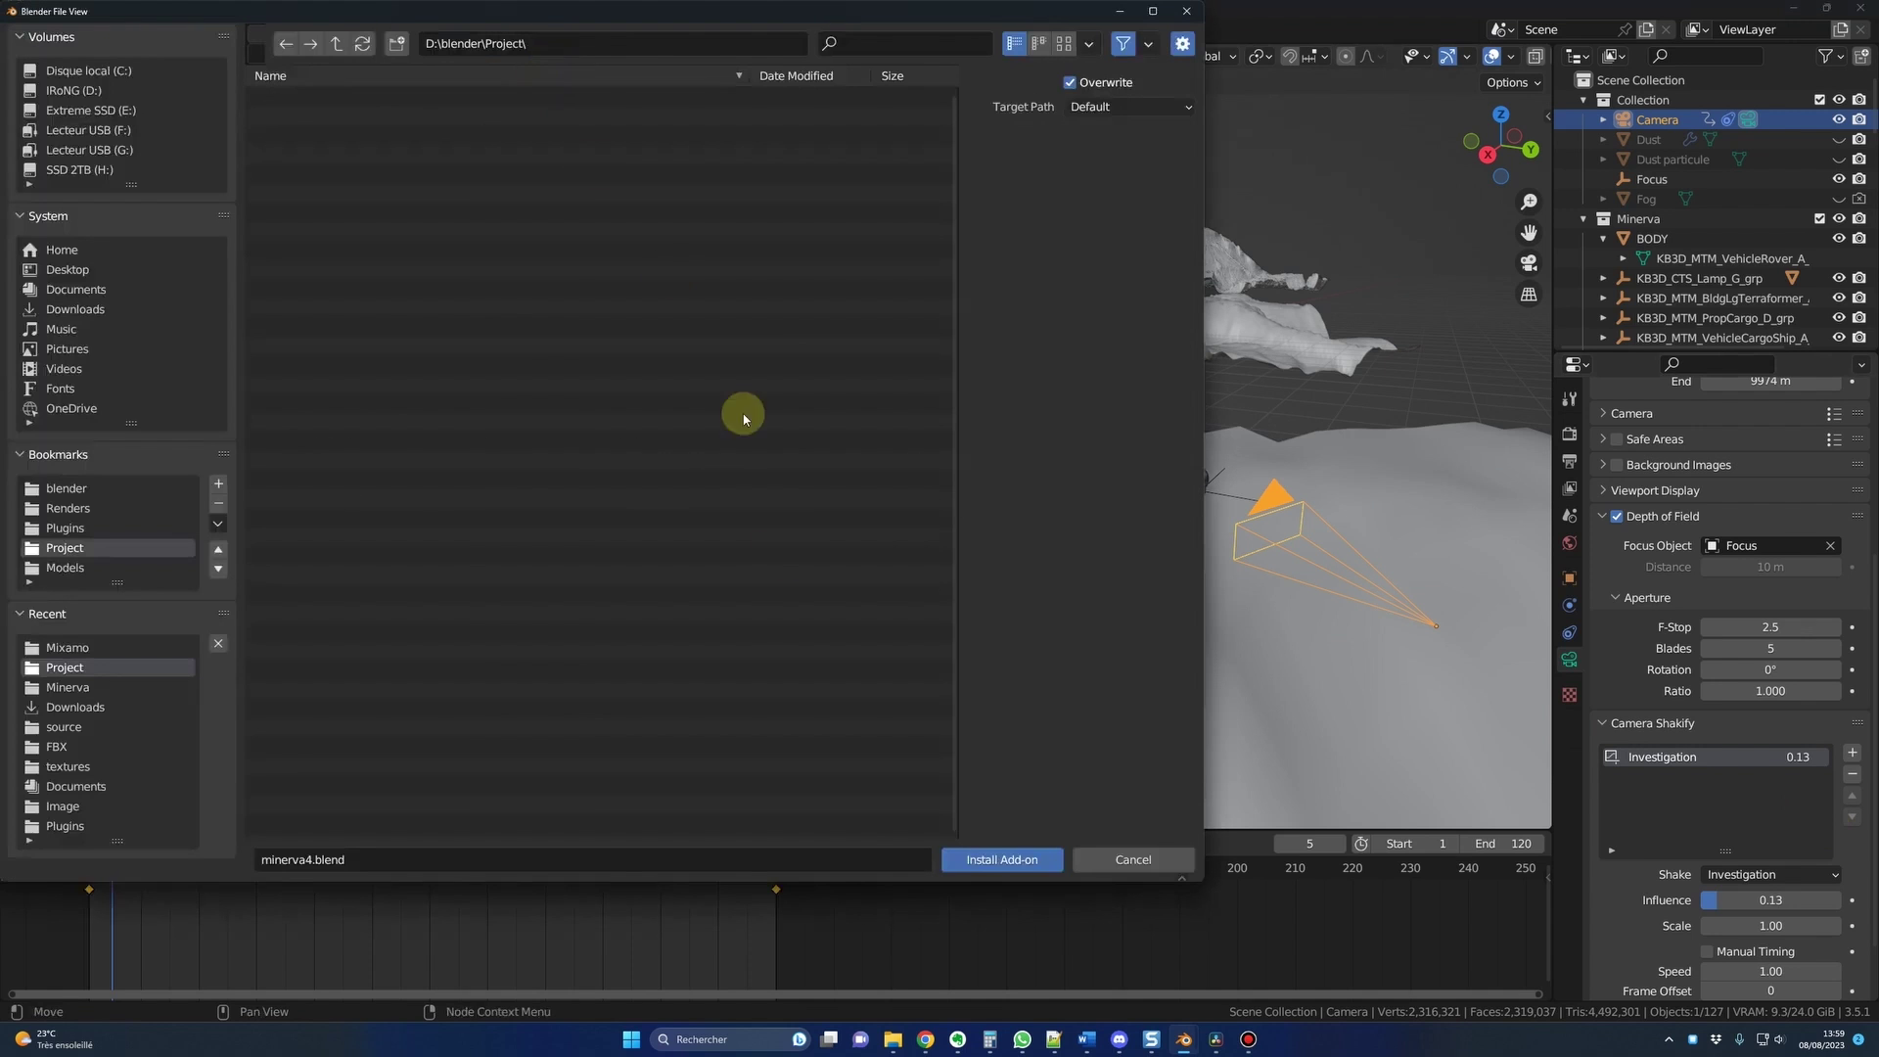
click(1133, 857)
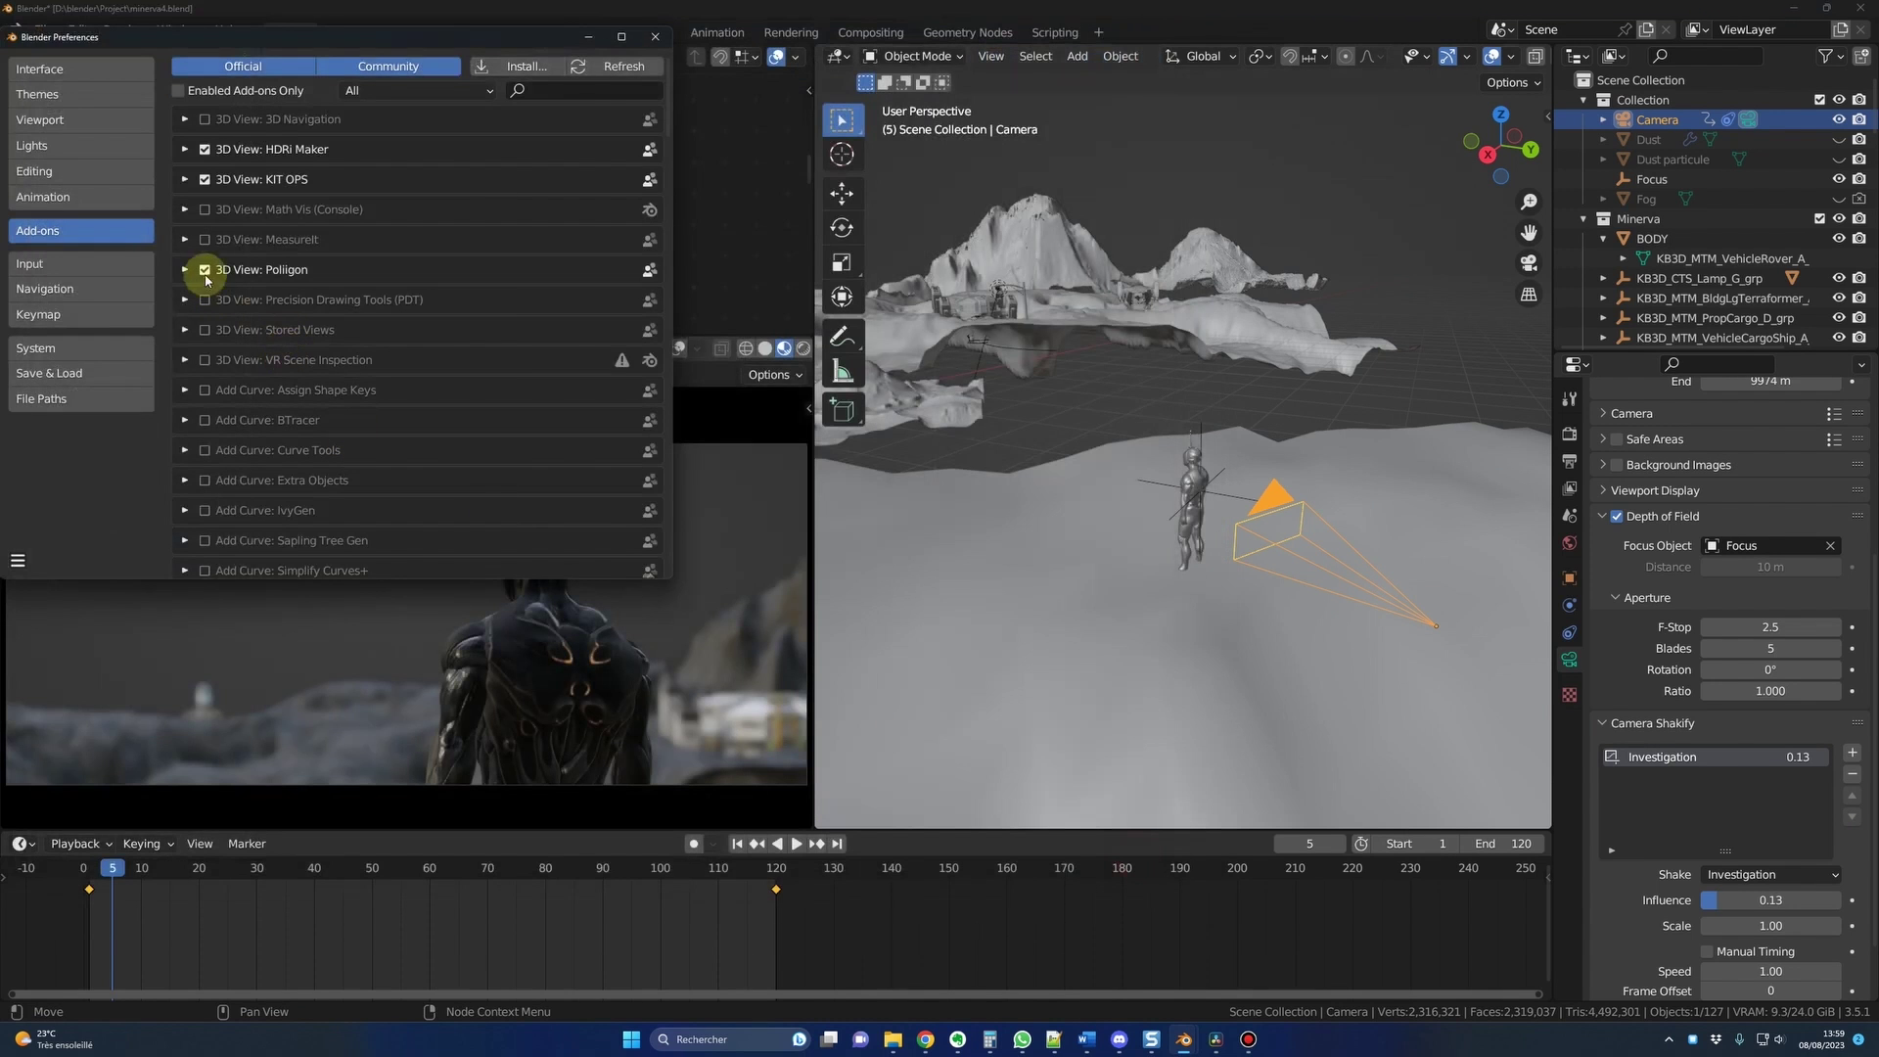
click(555, 87)
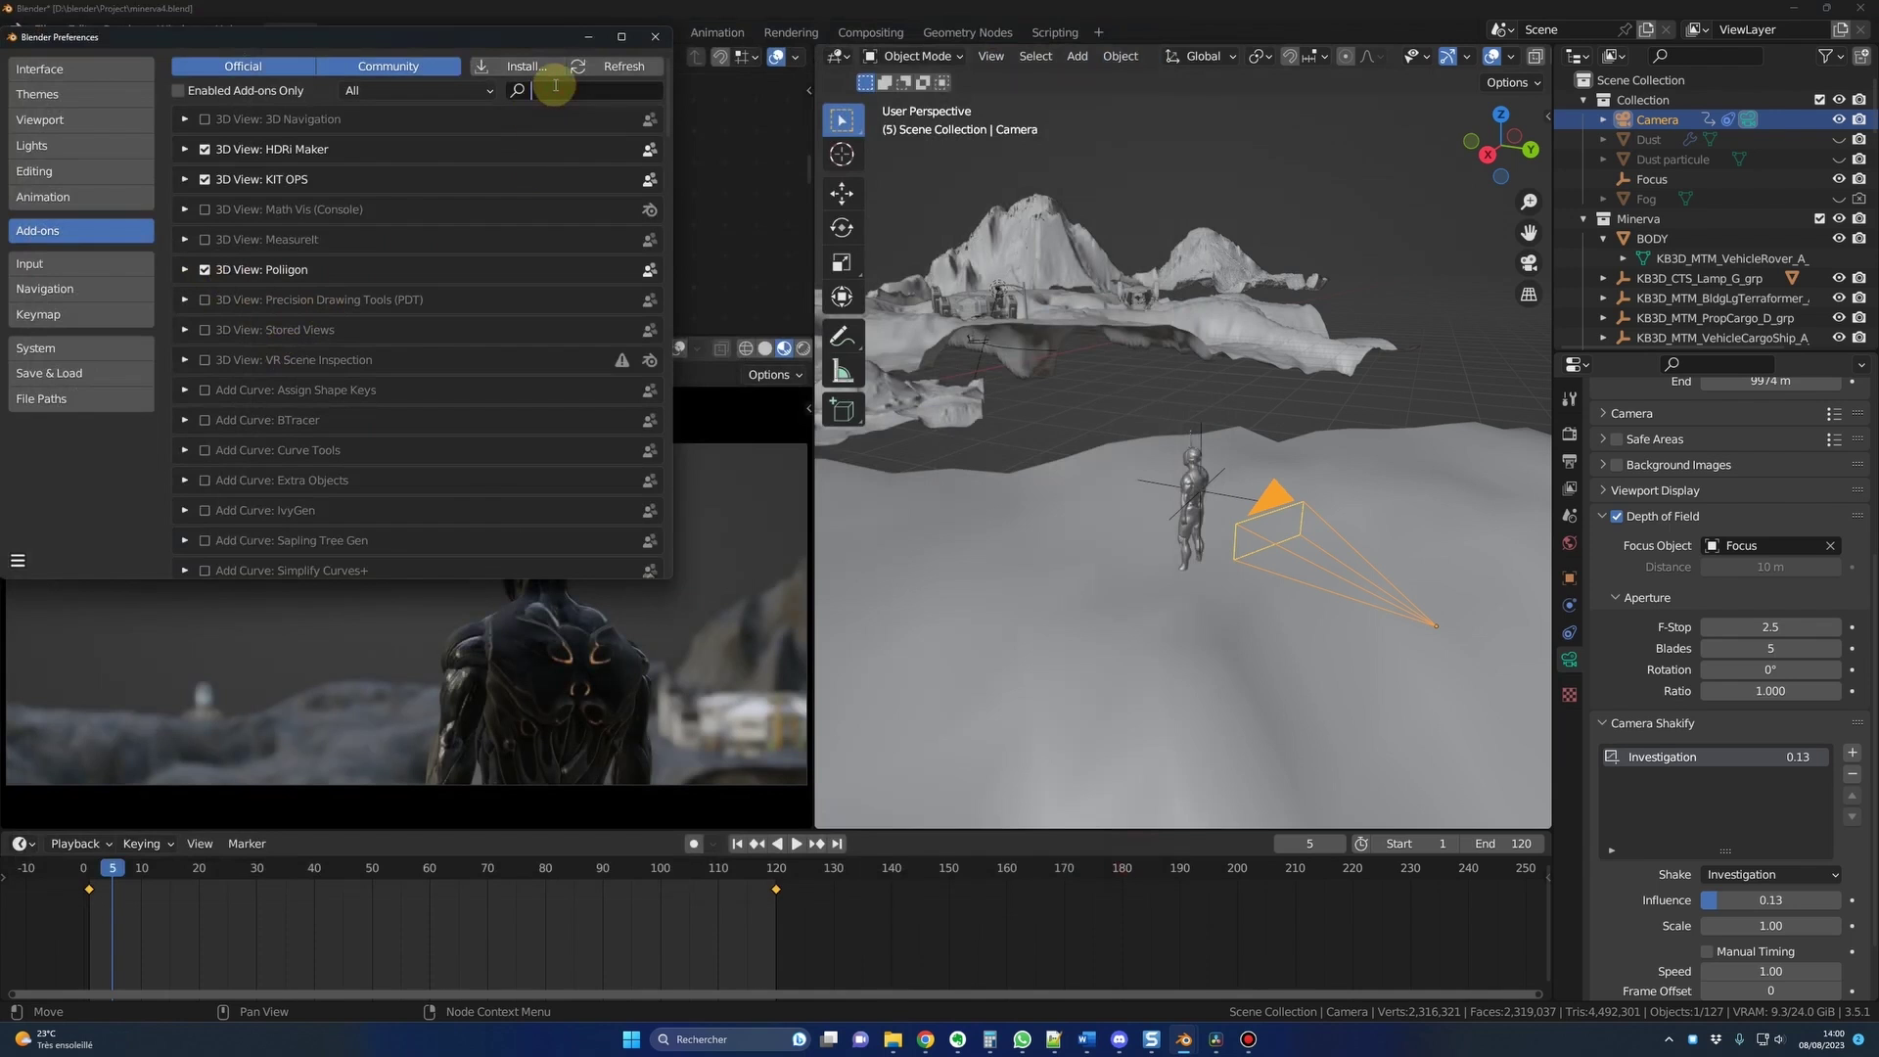
text(sha)
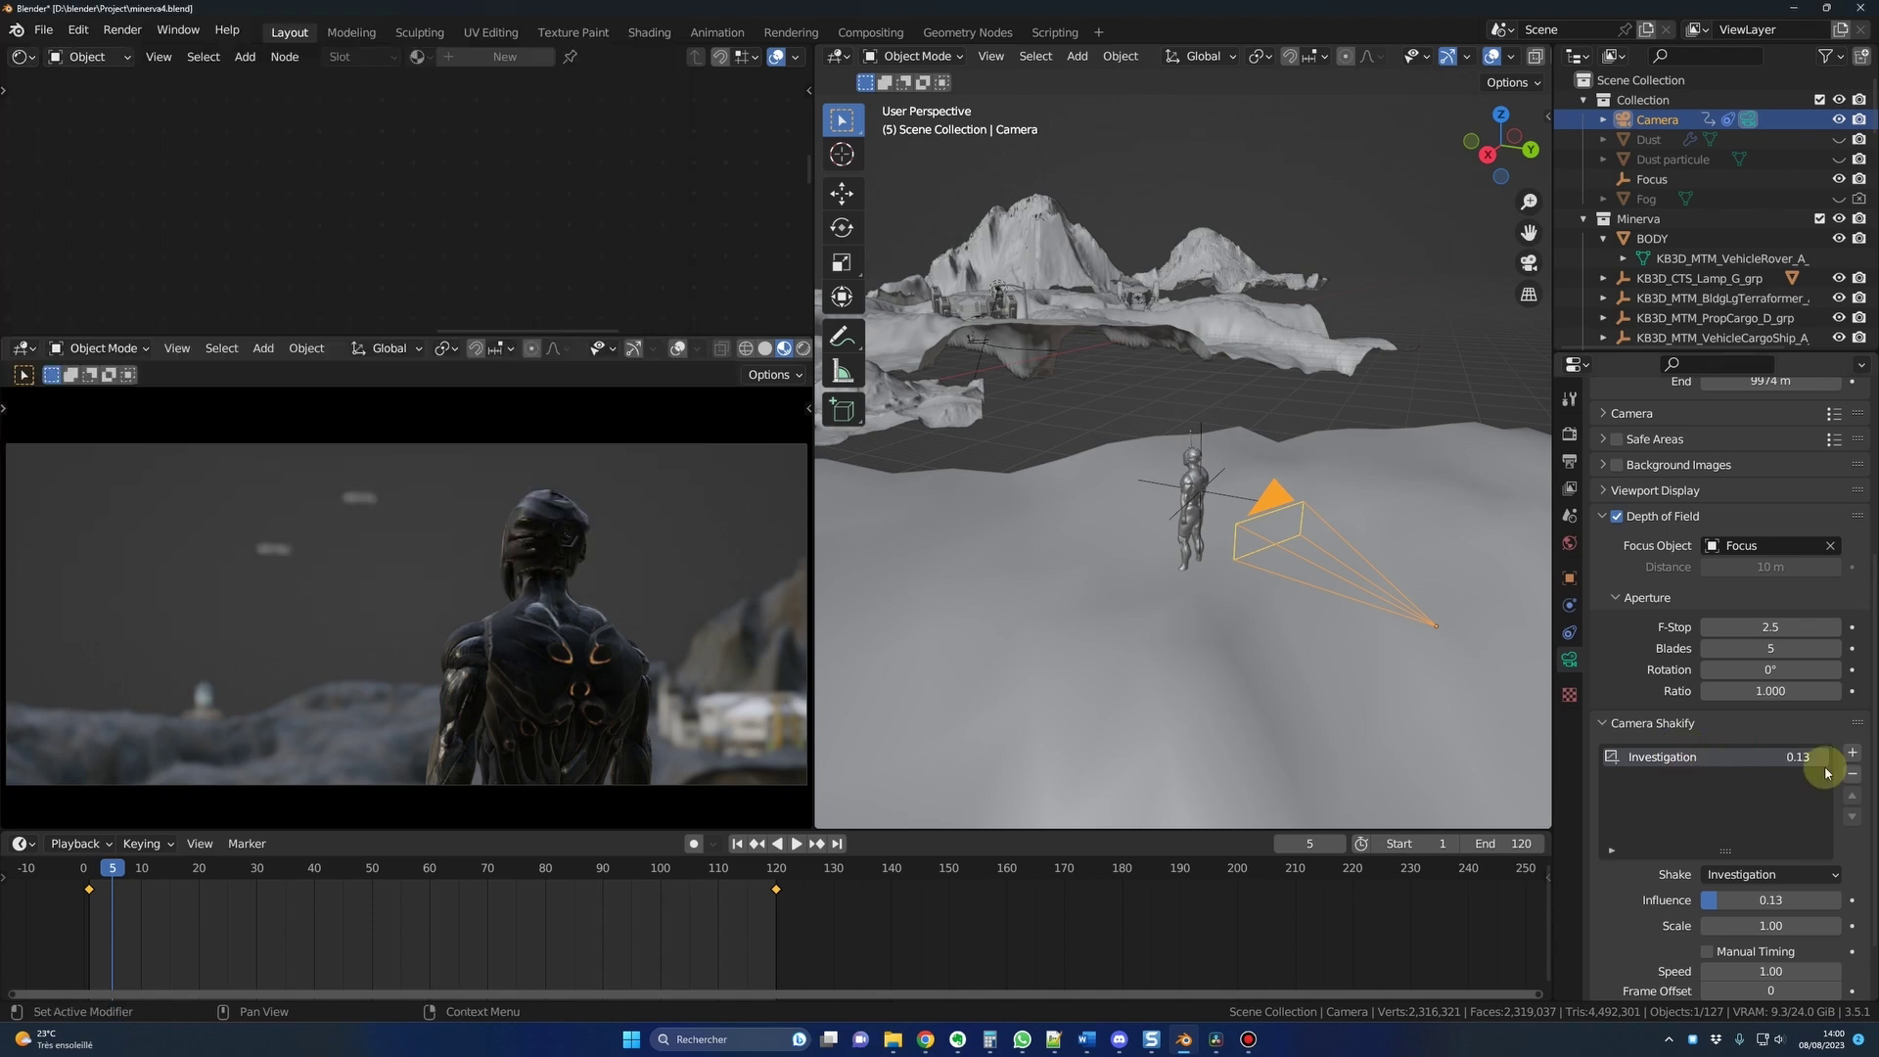
- Set the Investigation camera shake's Influence to 1.00 and play the shot from near the start
click(1853, 755)
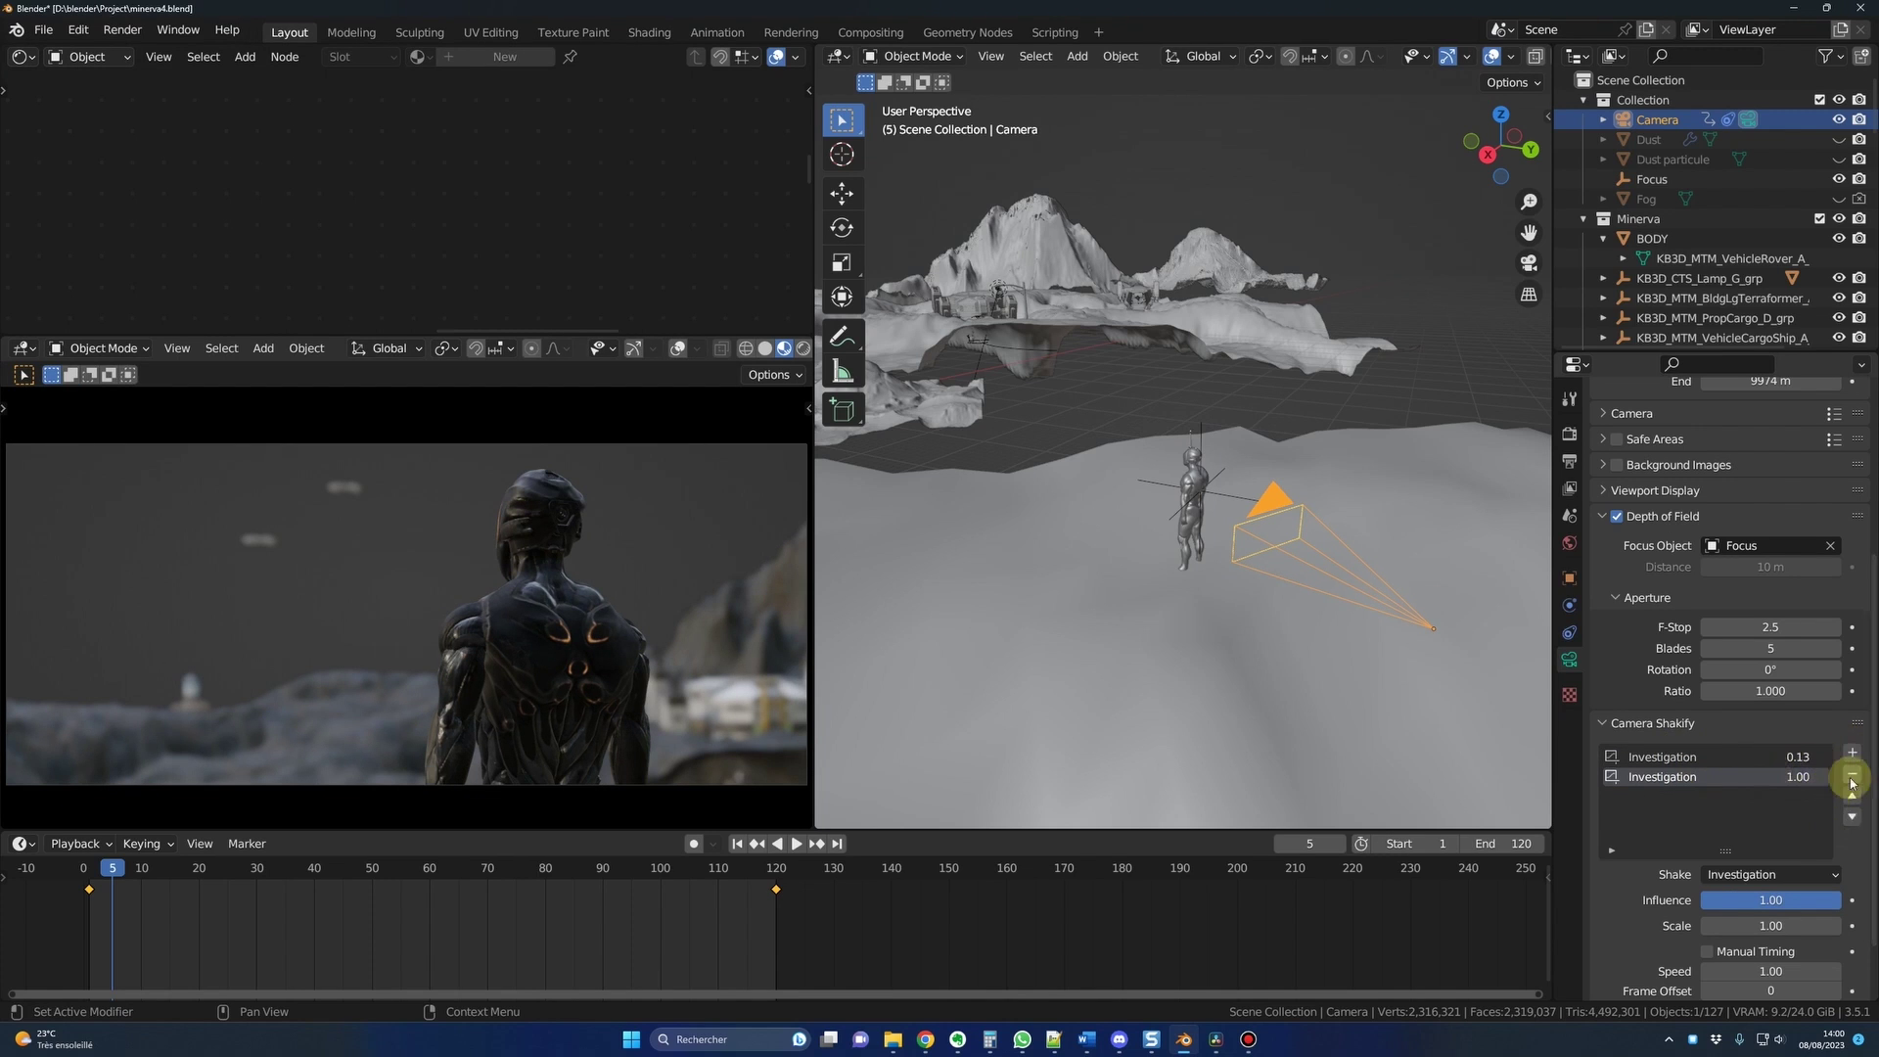
click(1853, 774)
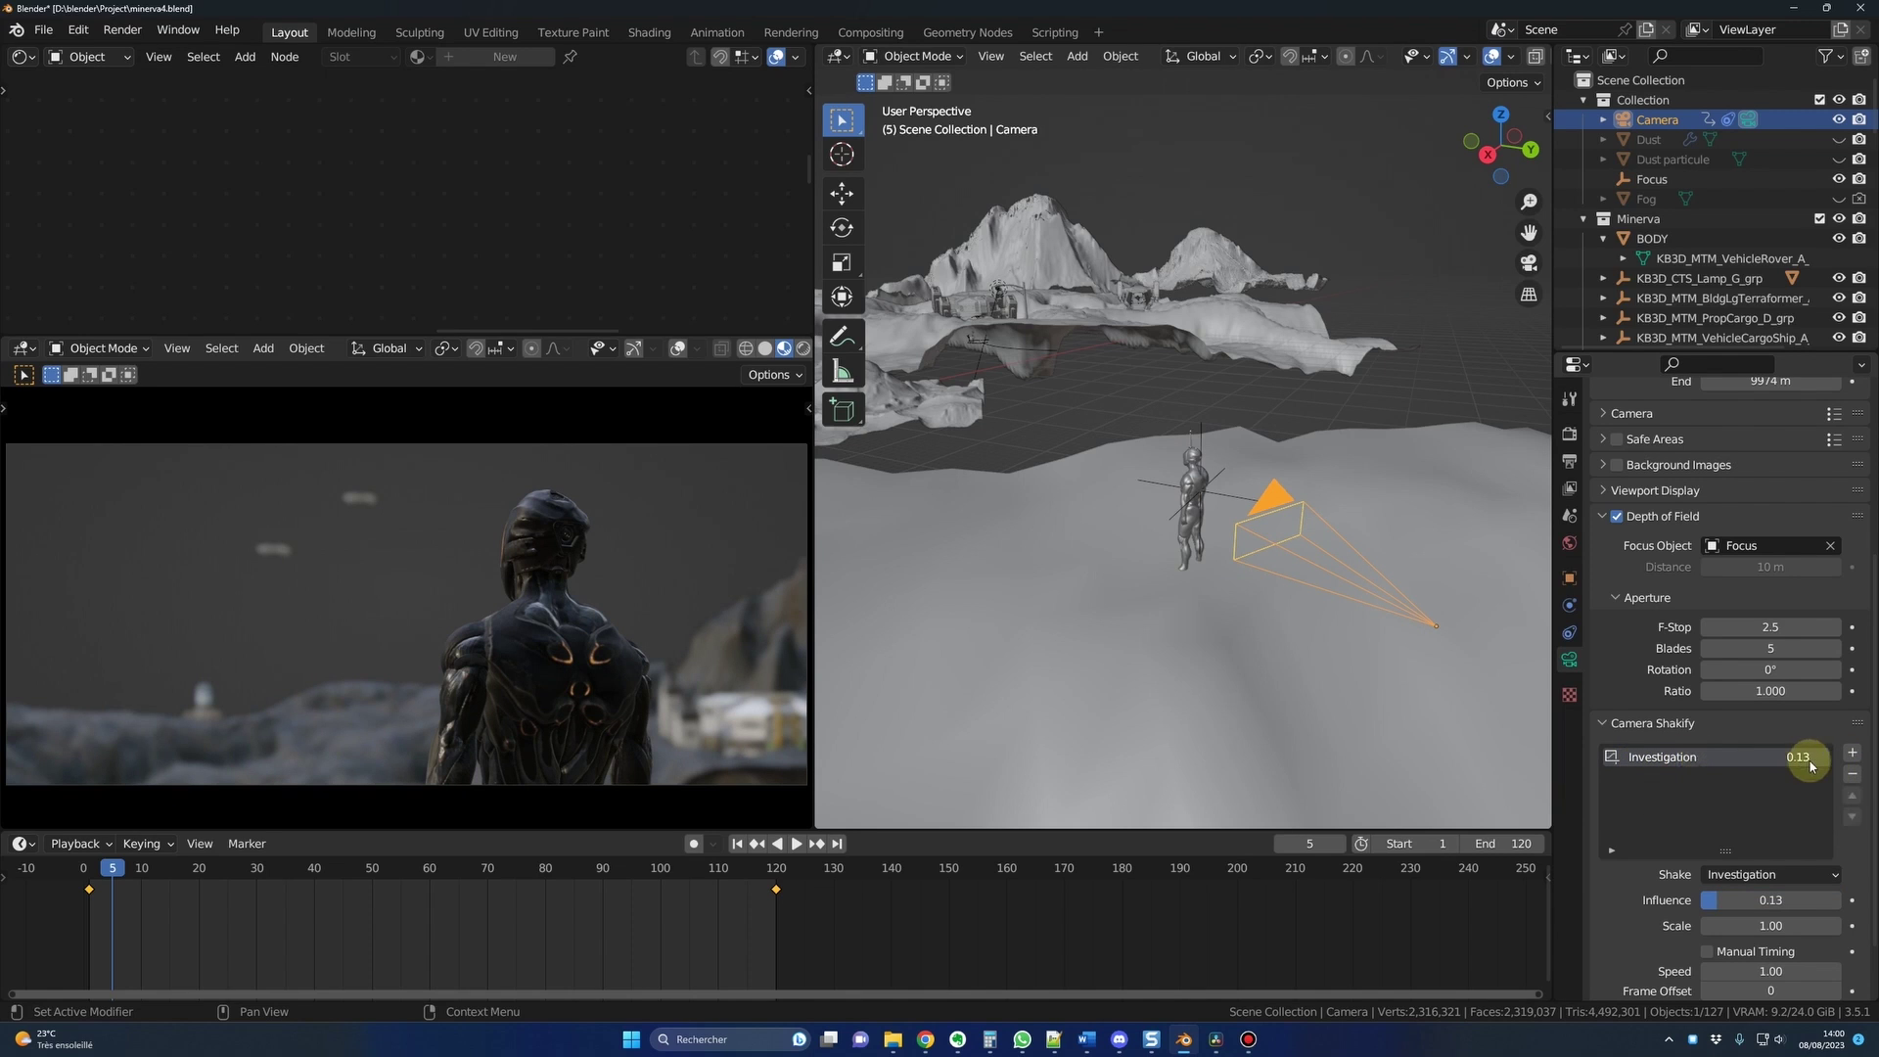
double_click(1779, 902)
key(Return)
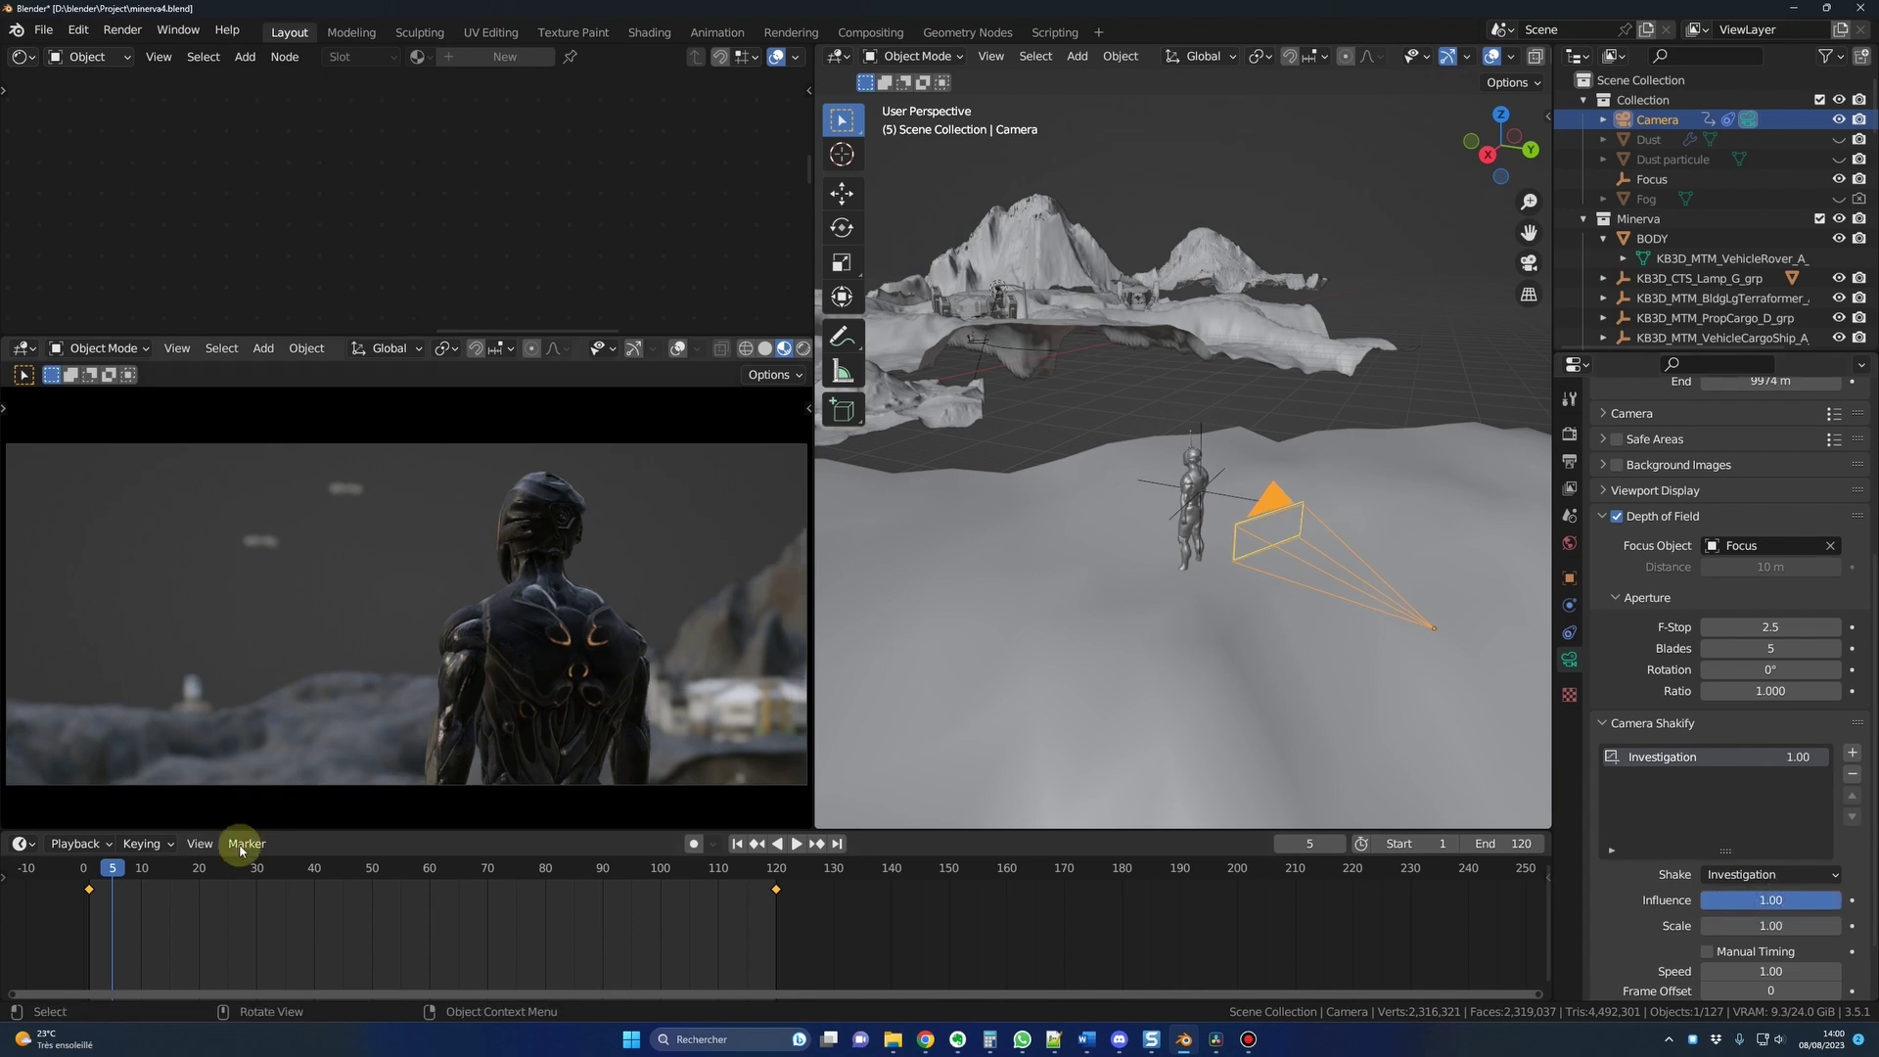
click(97, 868)
key(space)
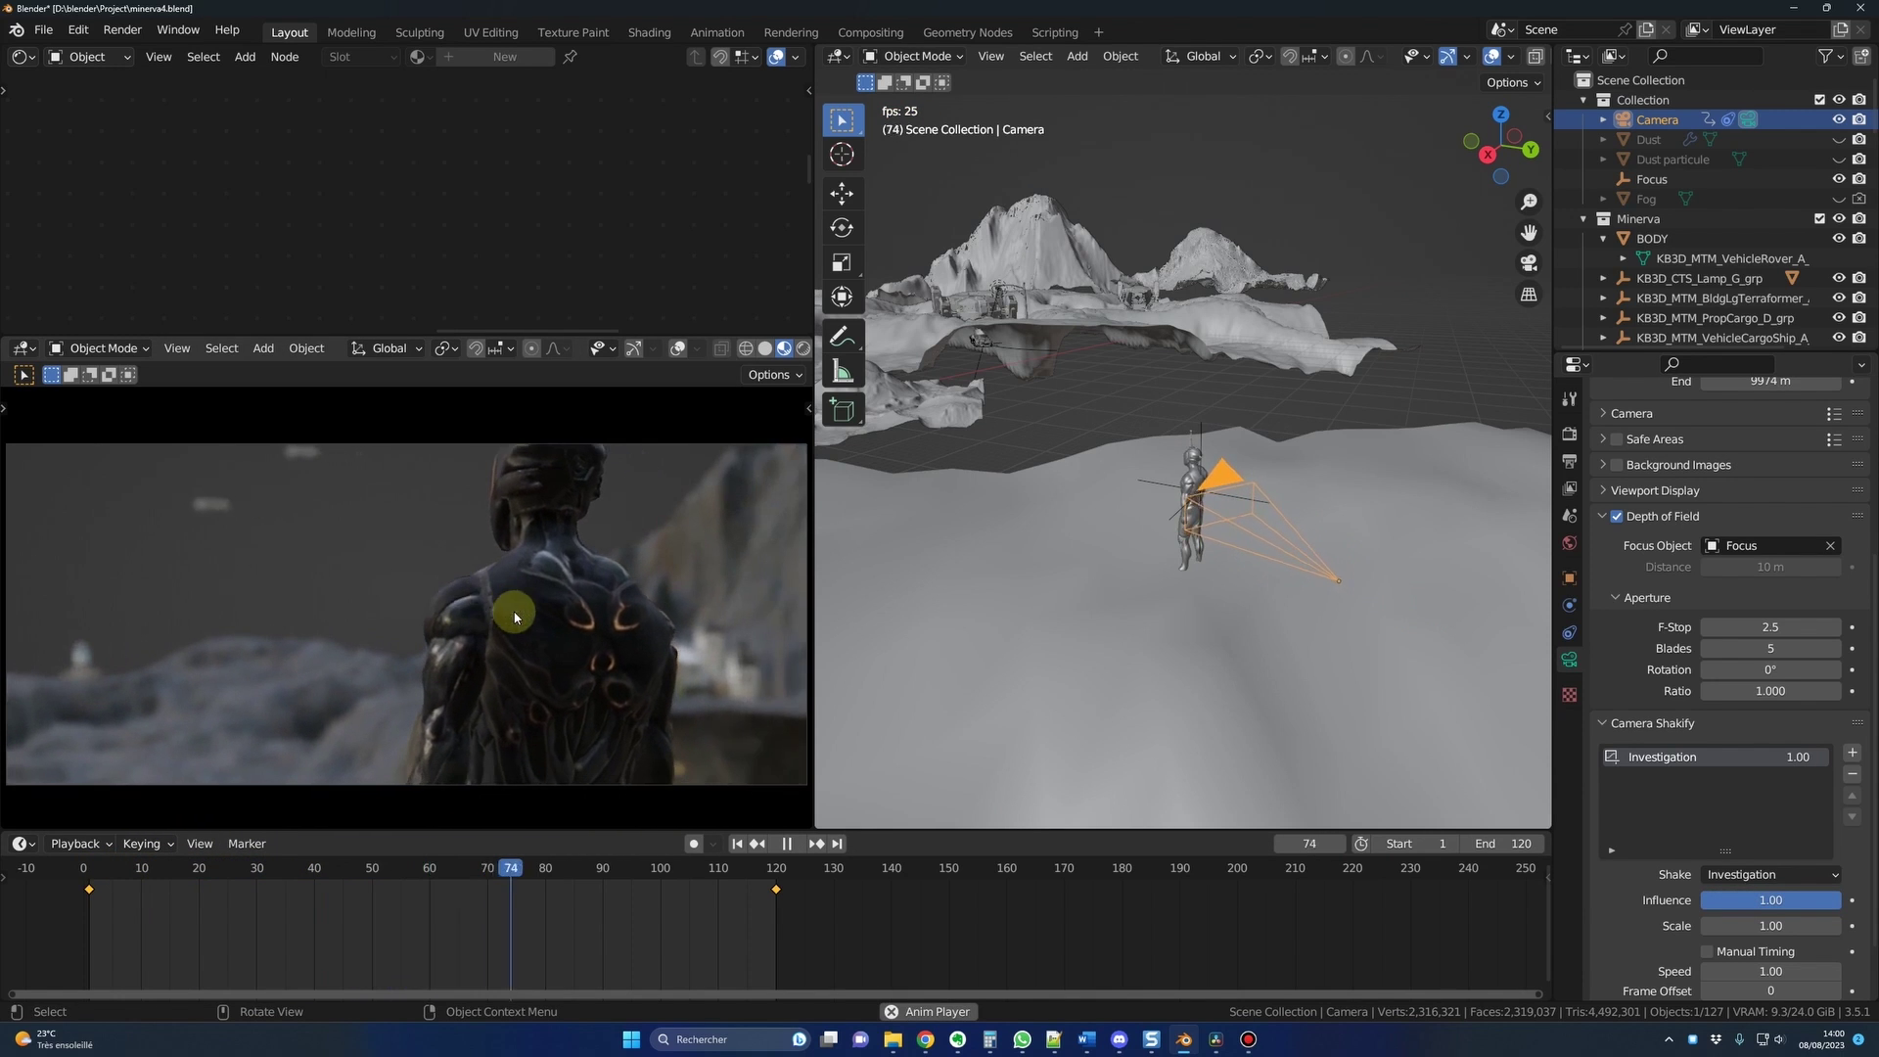
key(space)
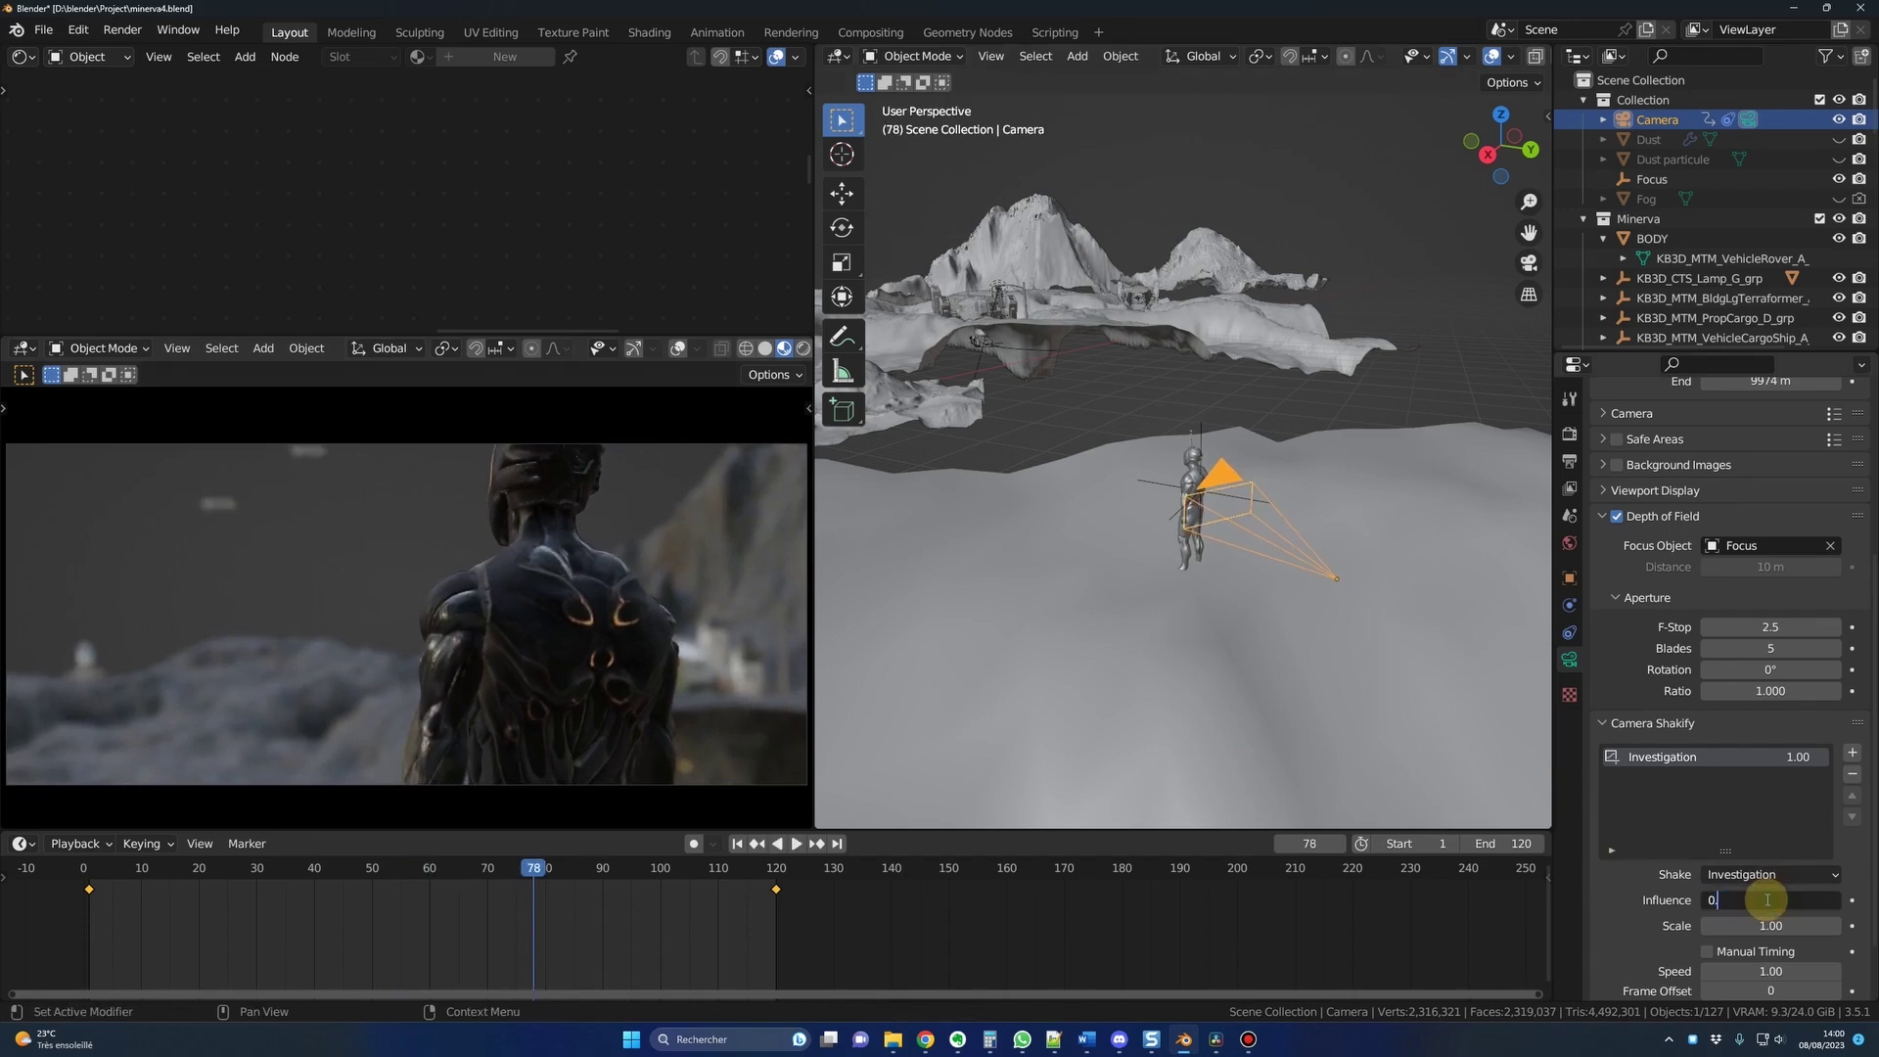
- Return the shake Influence to 0.13 and replay the shot from near the start
key(Return)
click(99, 868)
key(space)
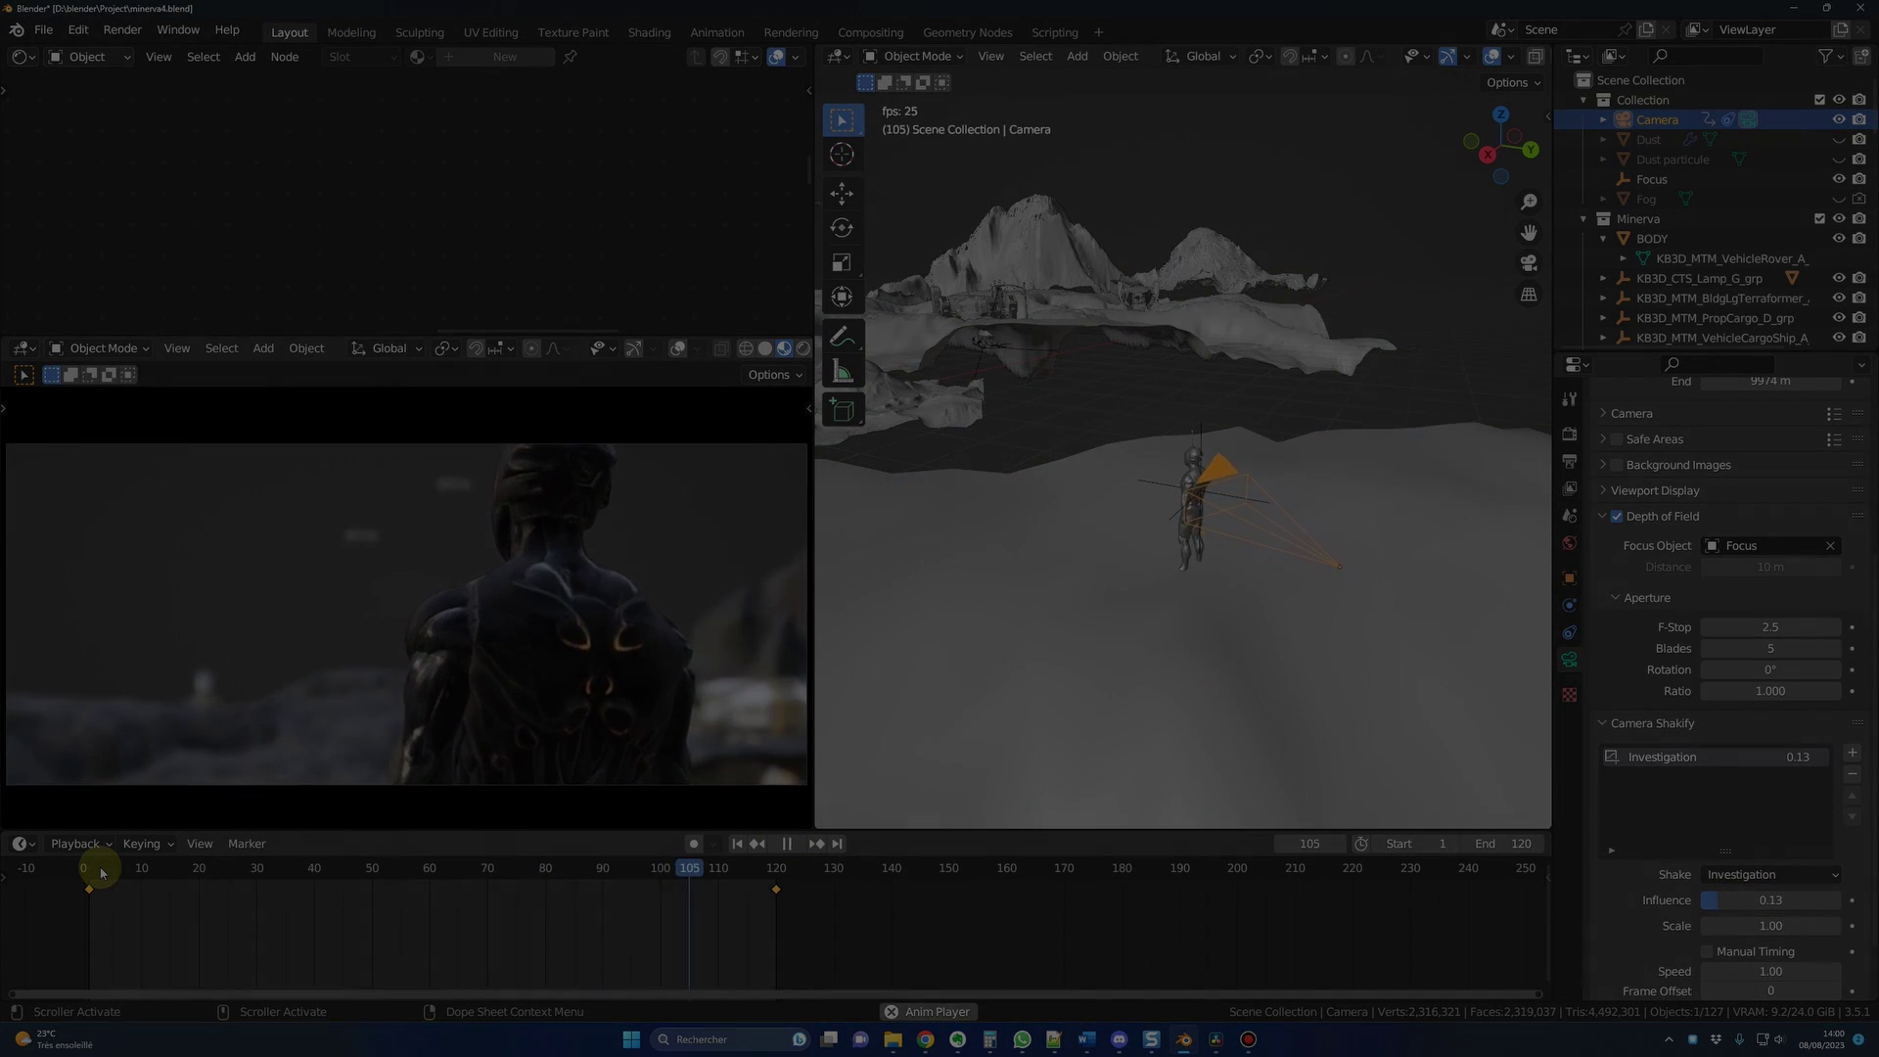
key(space)
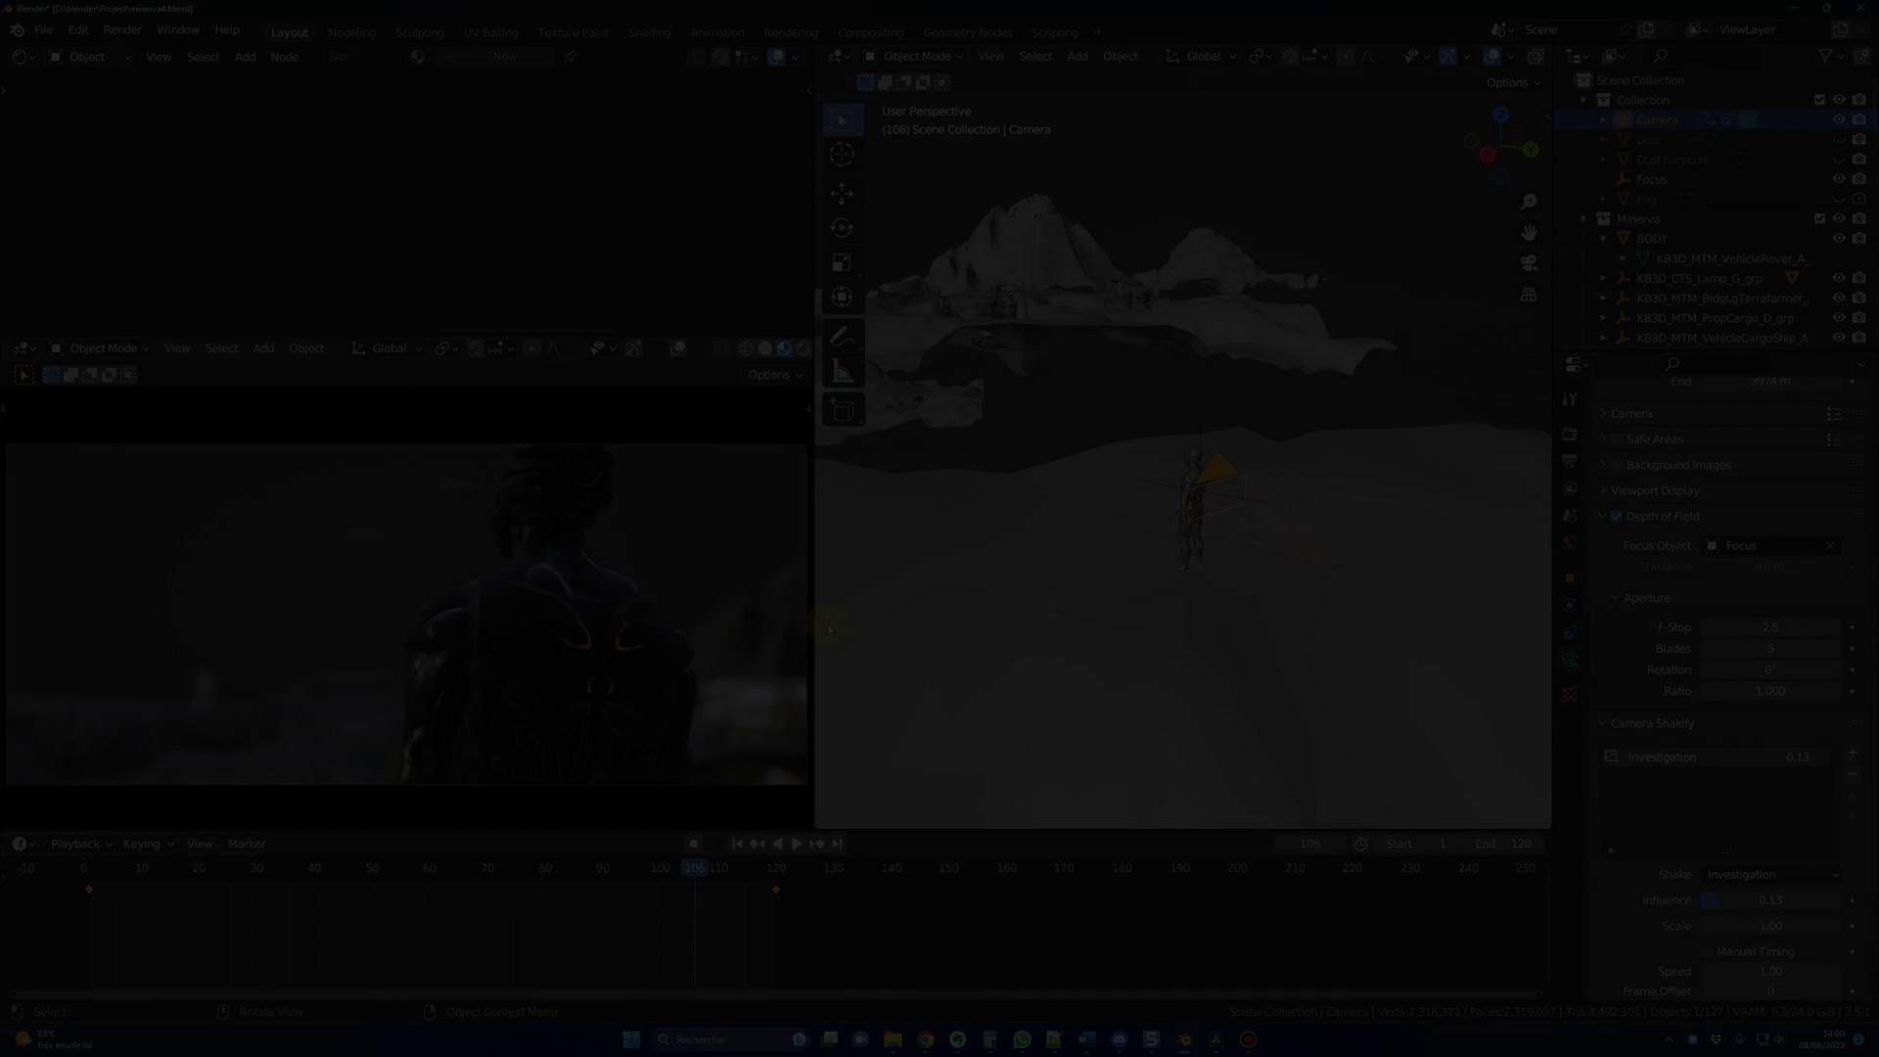